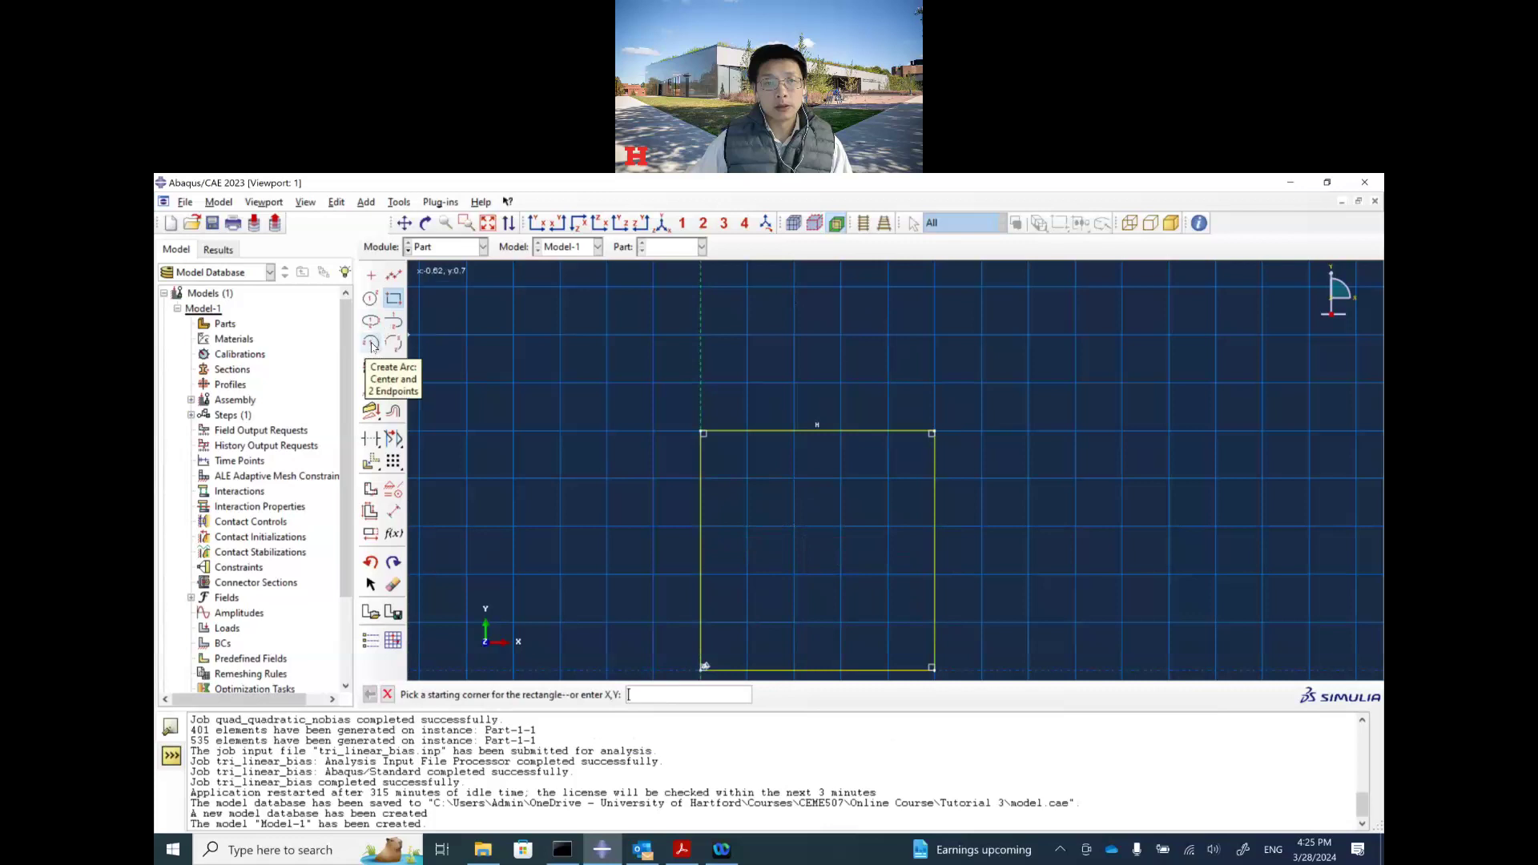
# Draw a quarter-circle arc centred on the rectangle's upper-left corner, from its upper-right corner to (0, 1) on the axis.
pyautogui.click(370, 343)
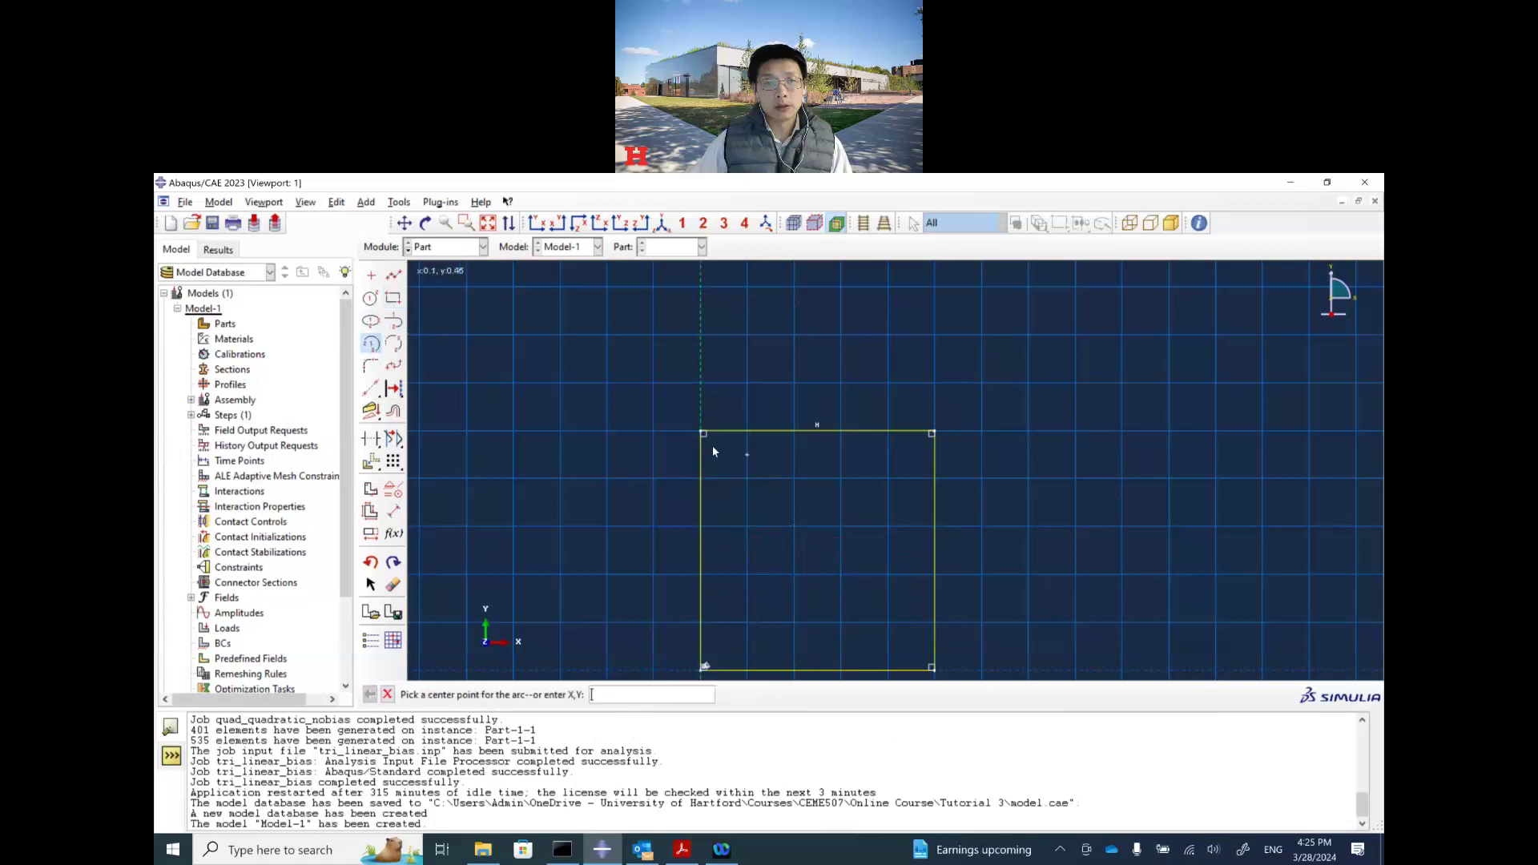
pyautogui.click(703, 433)
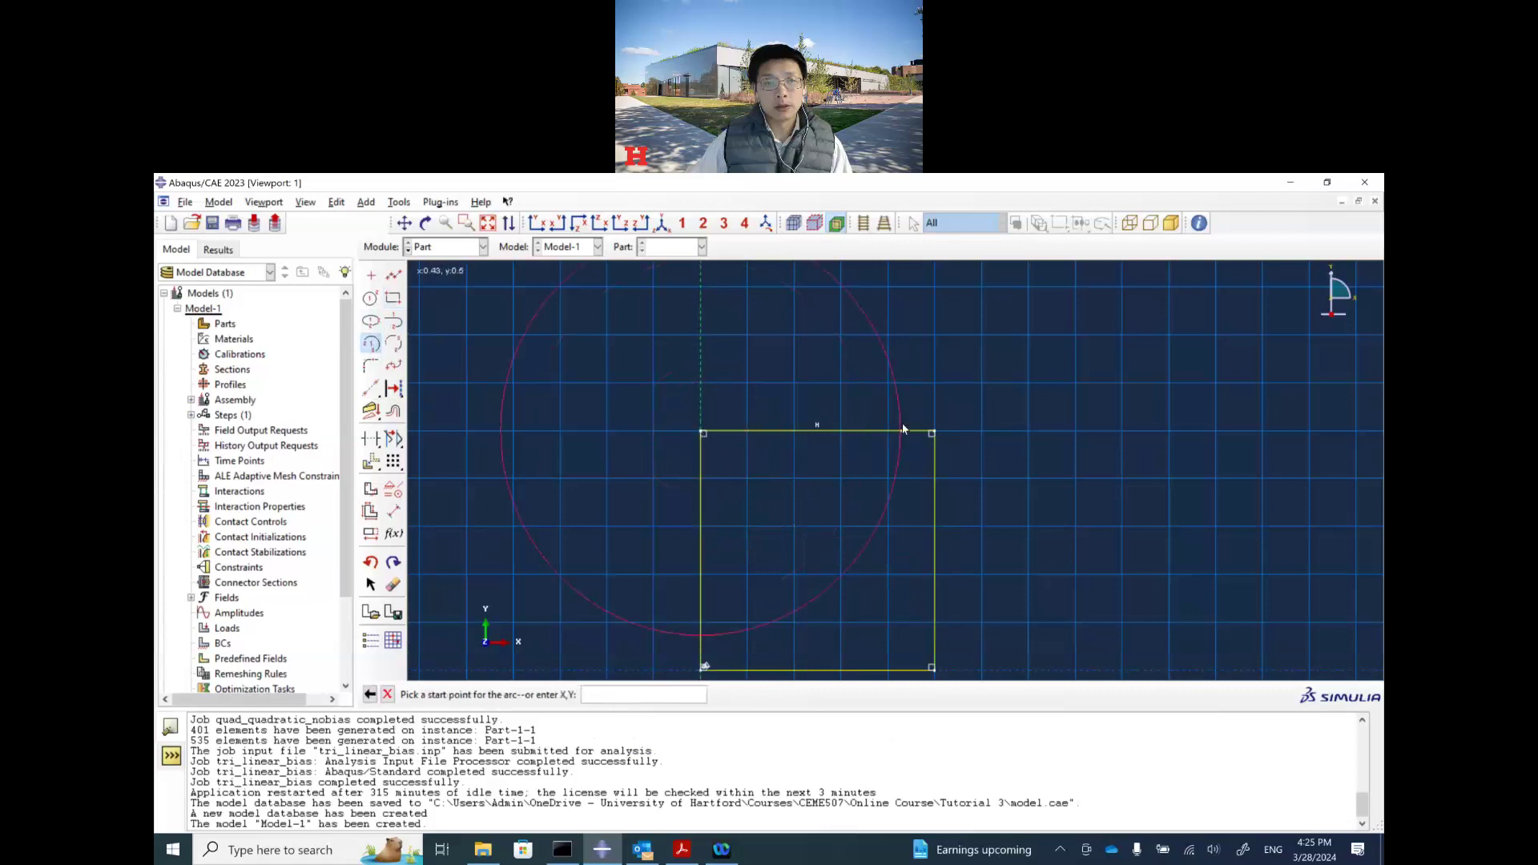
pyautogui.click(933, 433)
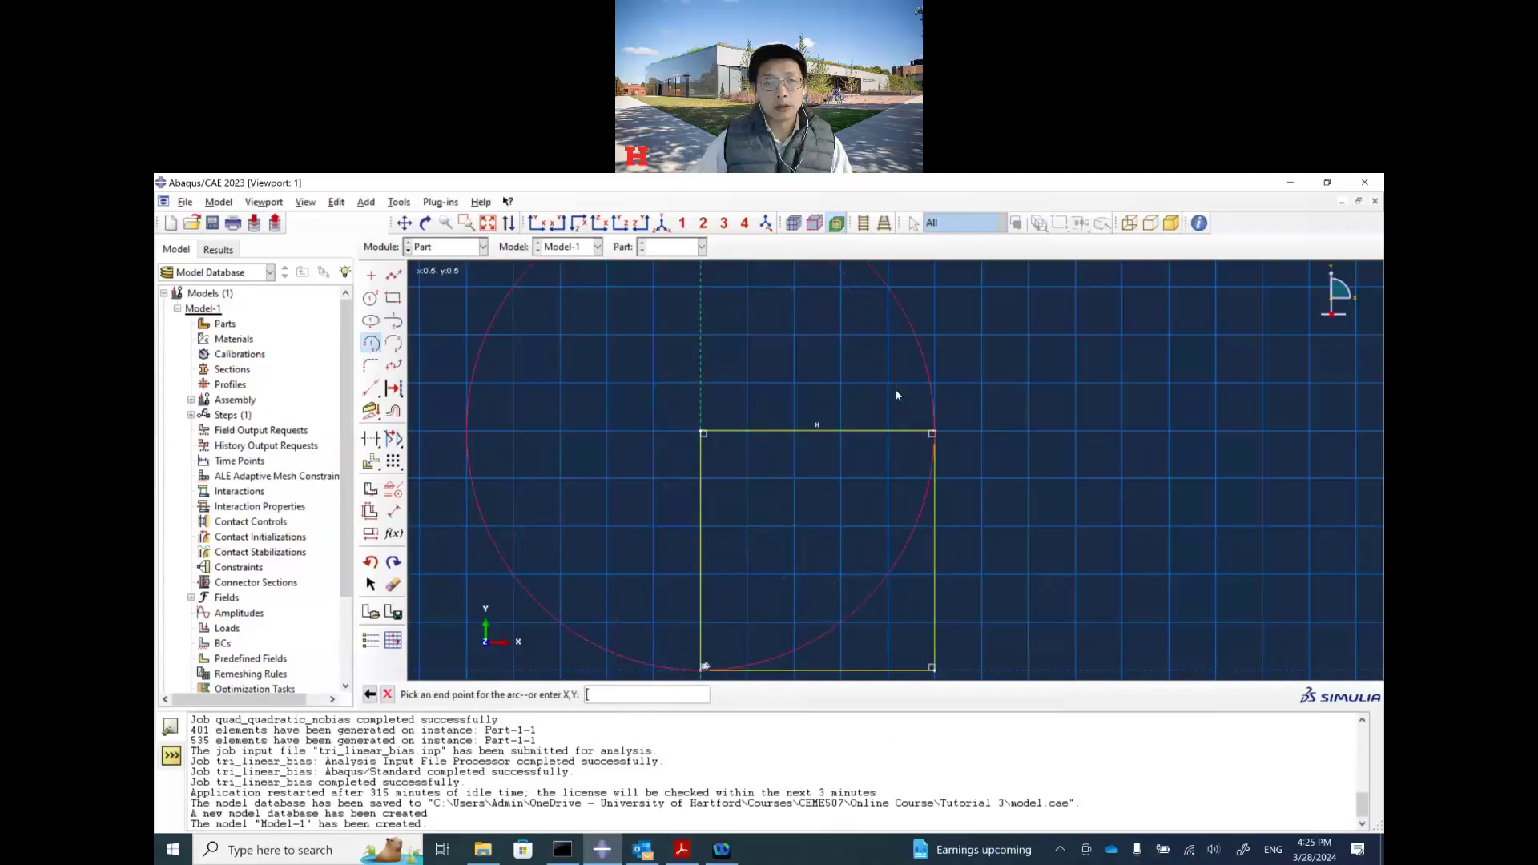
pyautogui.scroll(1, 856, 435)
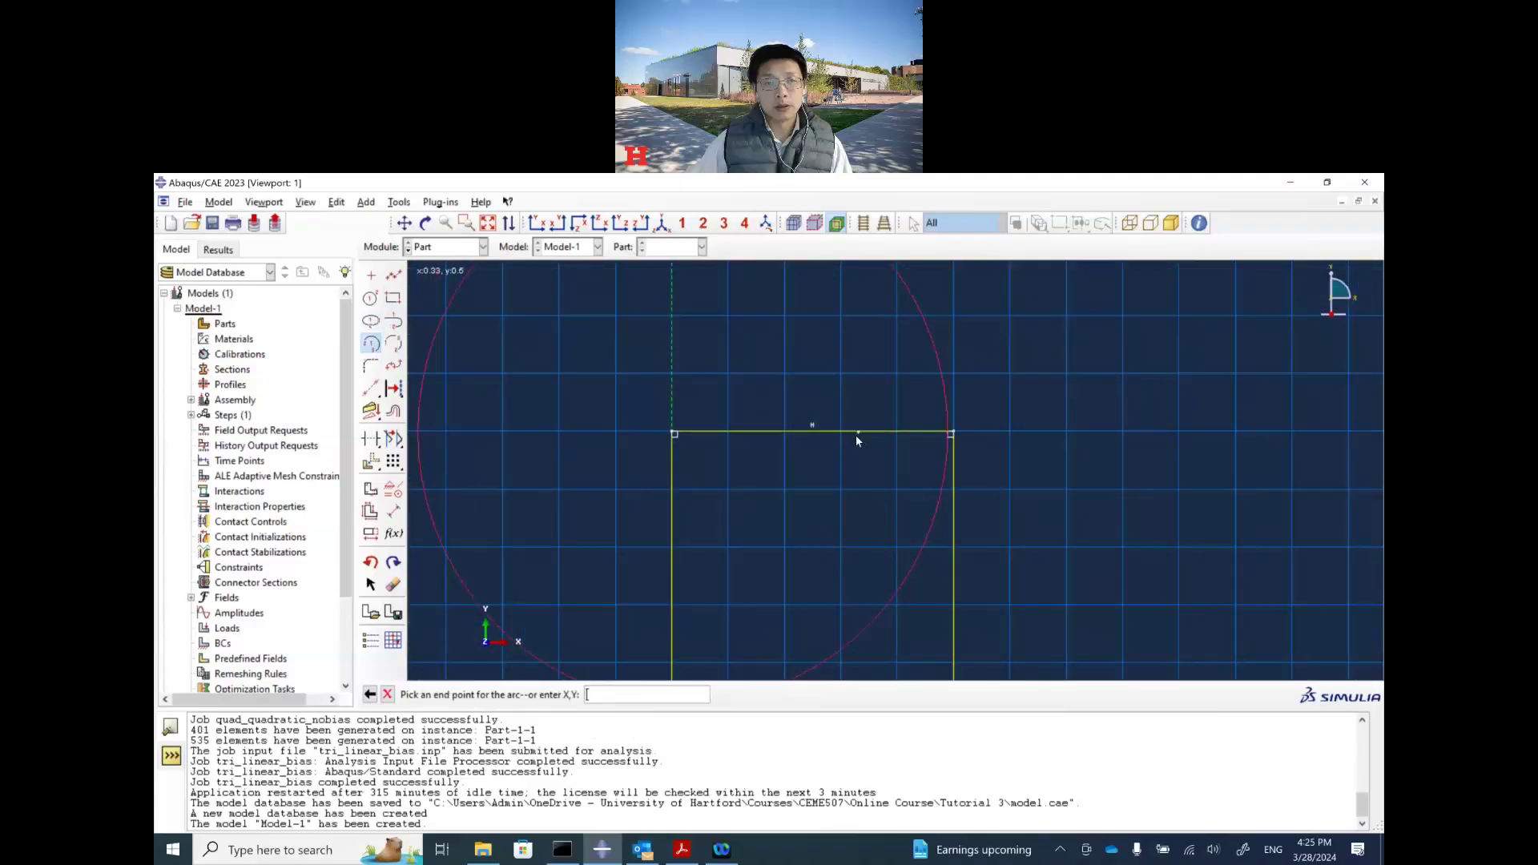
pyautogui.scroll(-3, 854, 435)
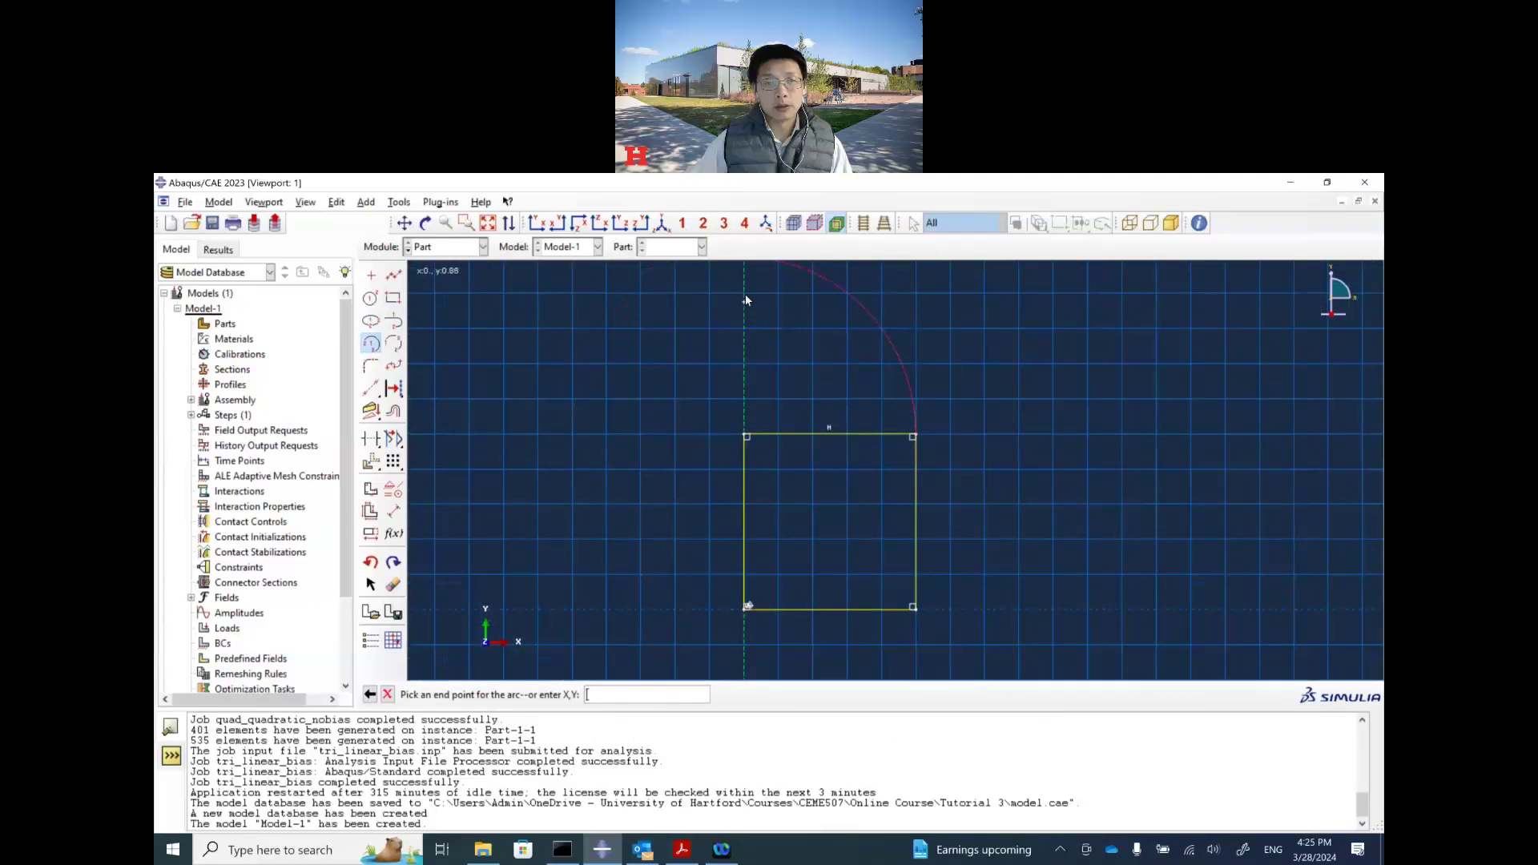
pyautogui.scroll(-1, 810, 338)
pyautogui.scroll(-1, 803, 338)
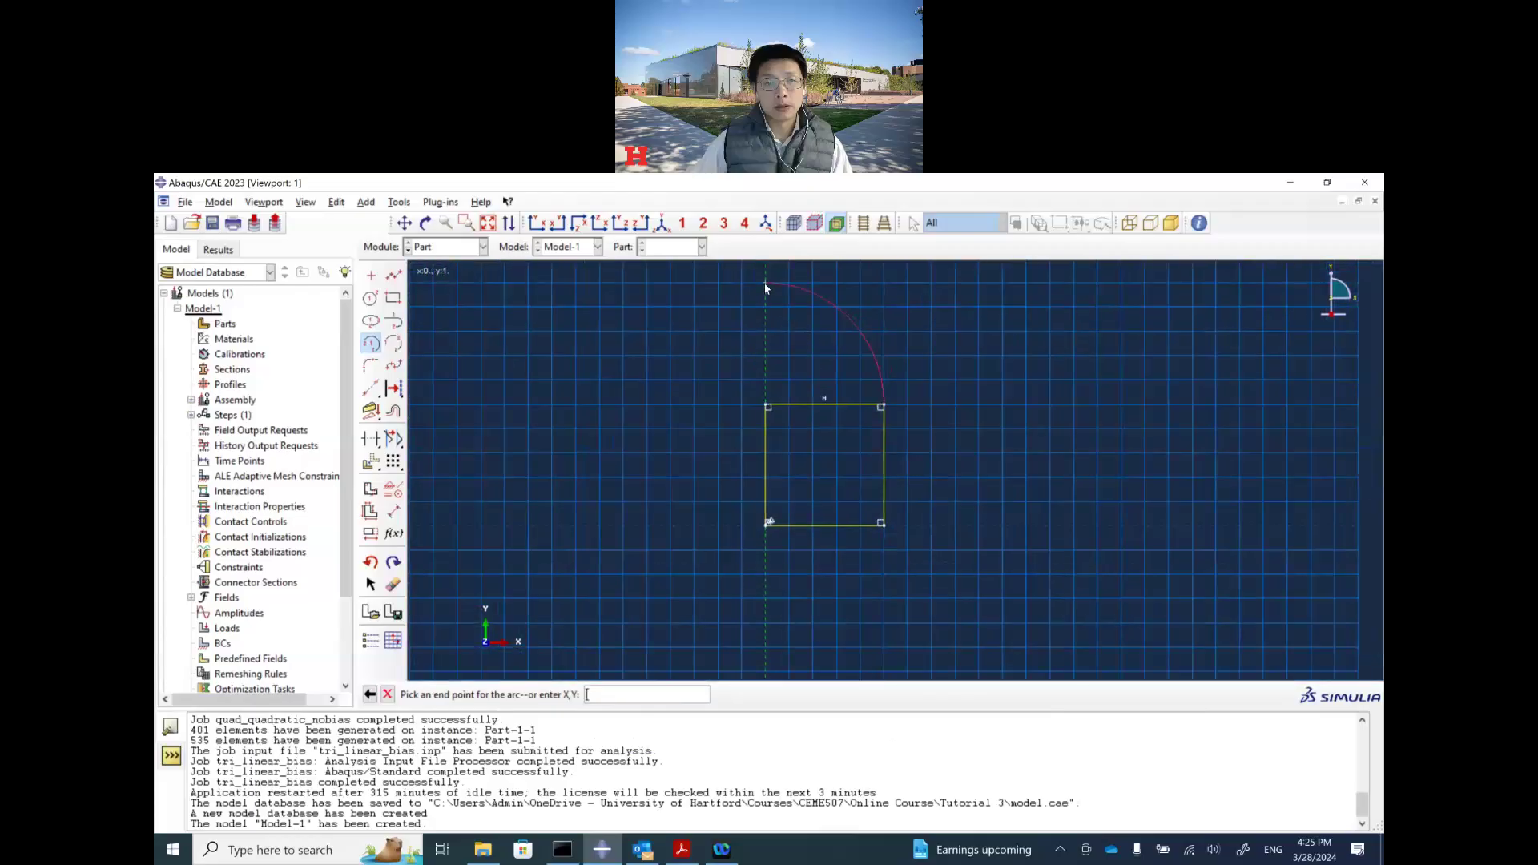
pyautogui.click(766, 283)
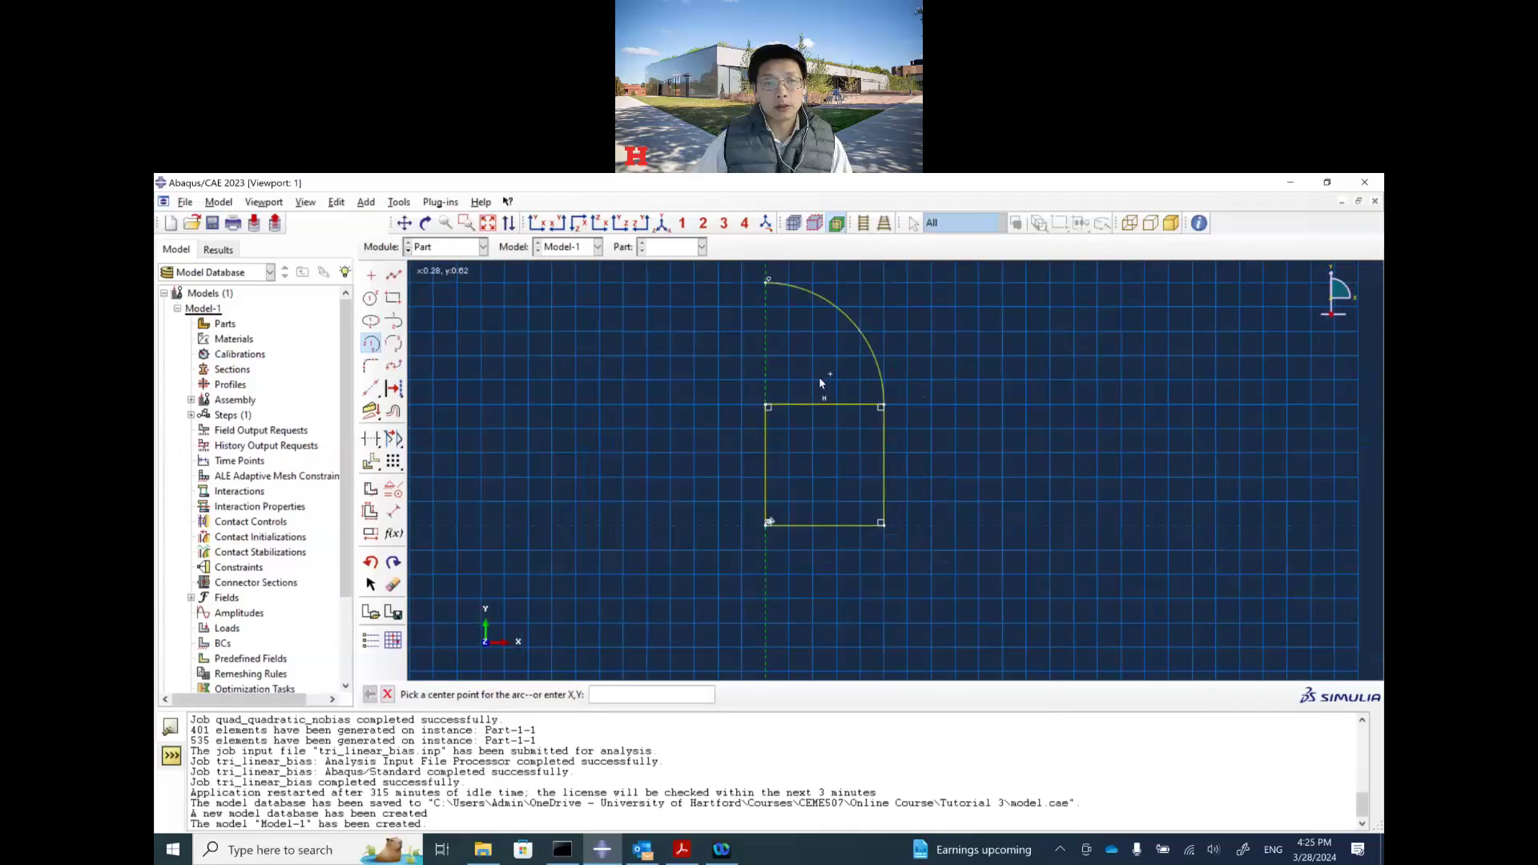
pyautogui.press('Escape')
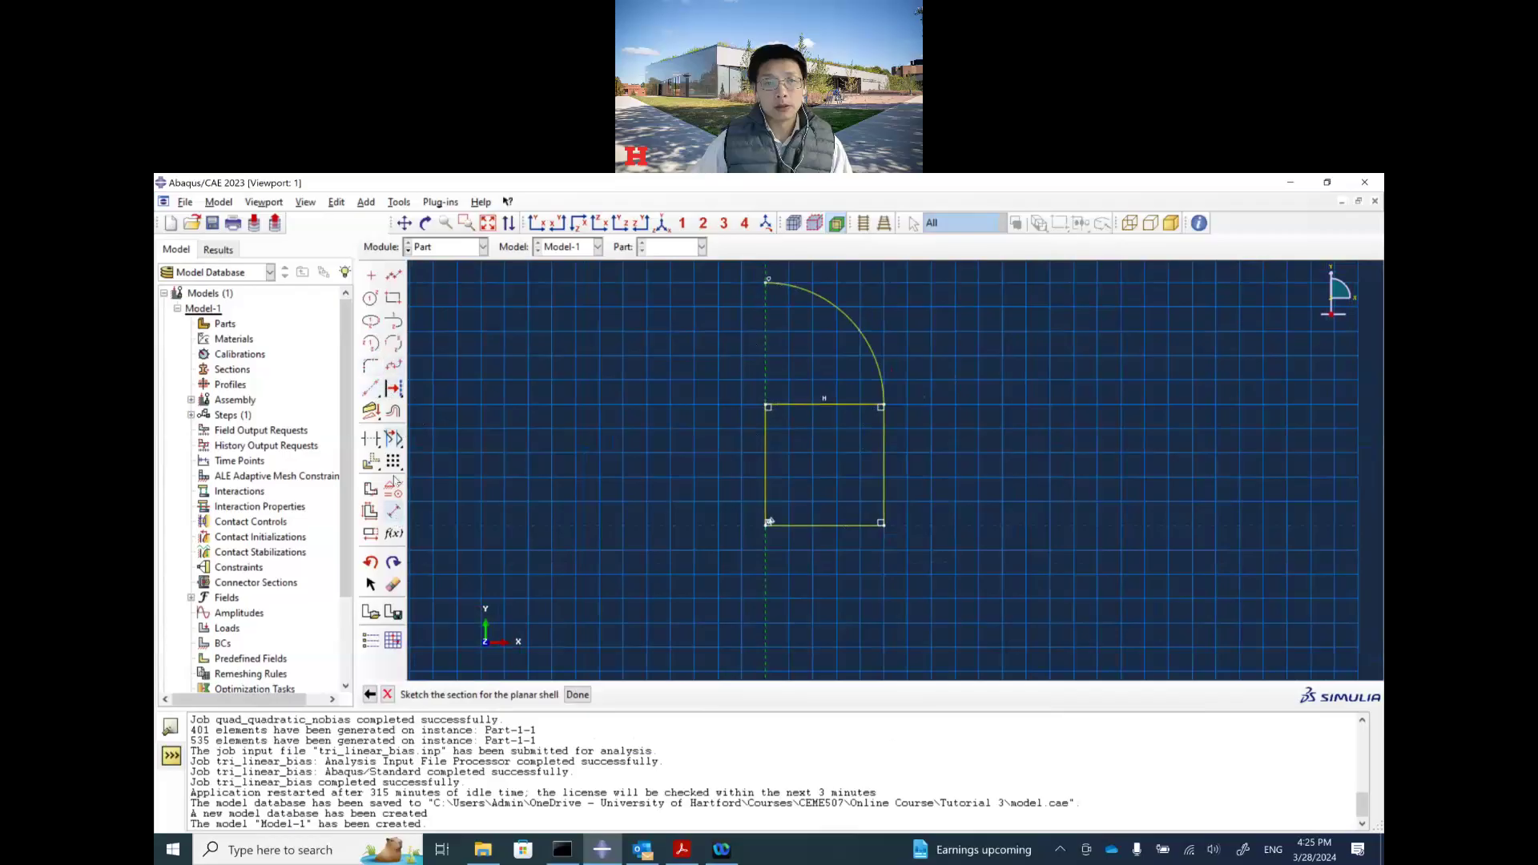
# Trim away the rectangle's bottom, left and top edges, keeping only the right vertical line and the arc.
pyautogui.click(370, 439)
pyautogui.click(823, 525)
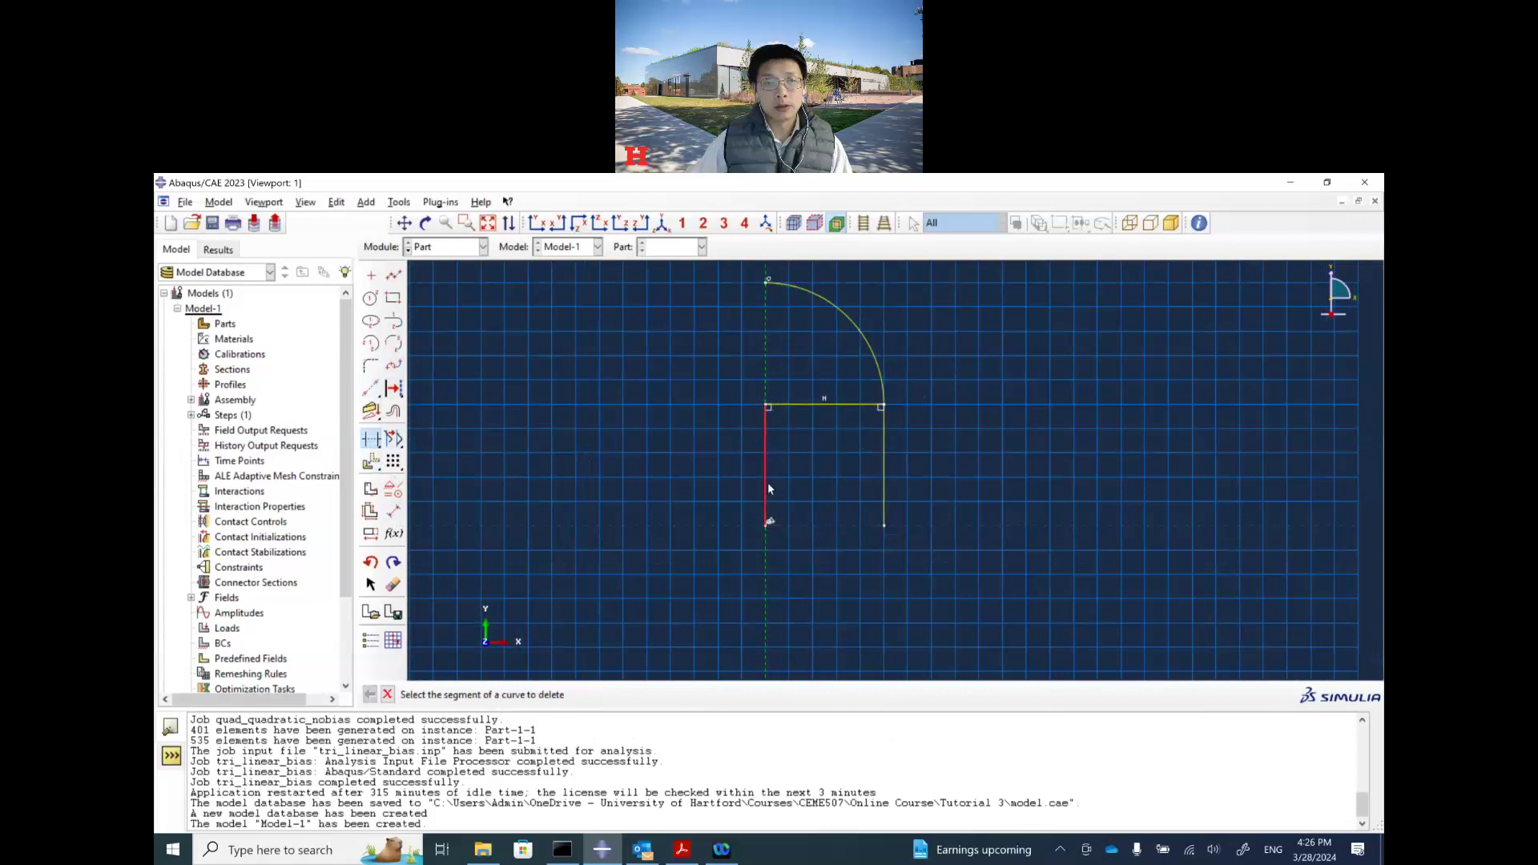
pyautogui.click(768, 489)
pyautogui.press('Escape')
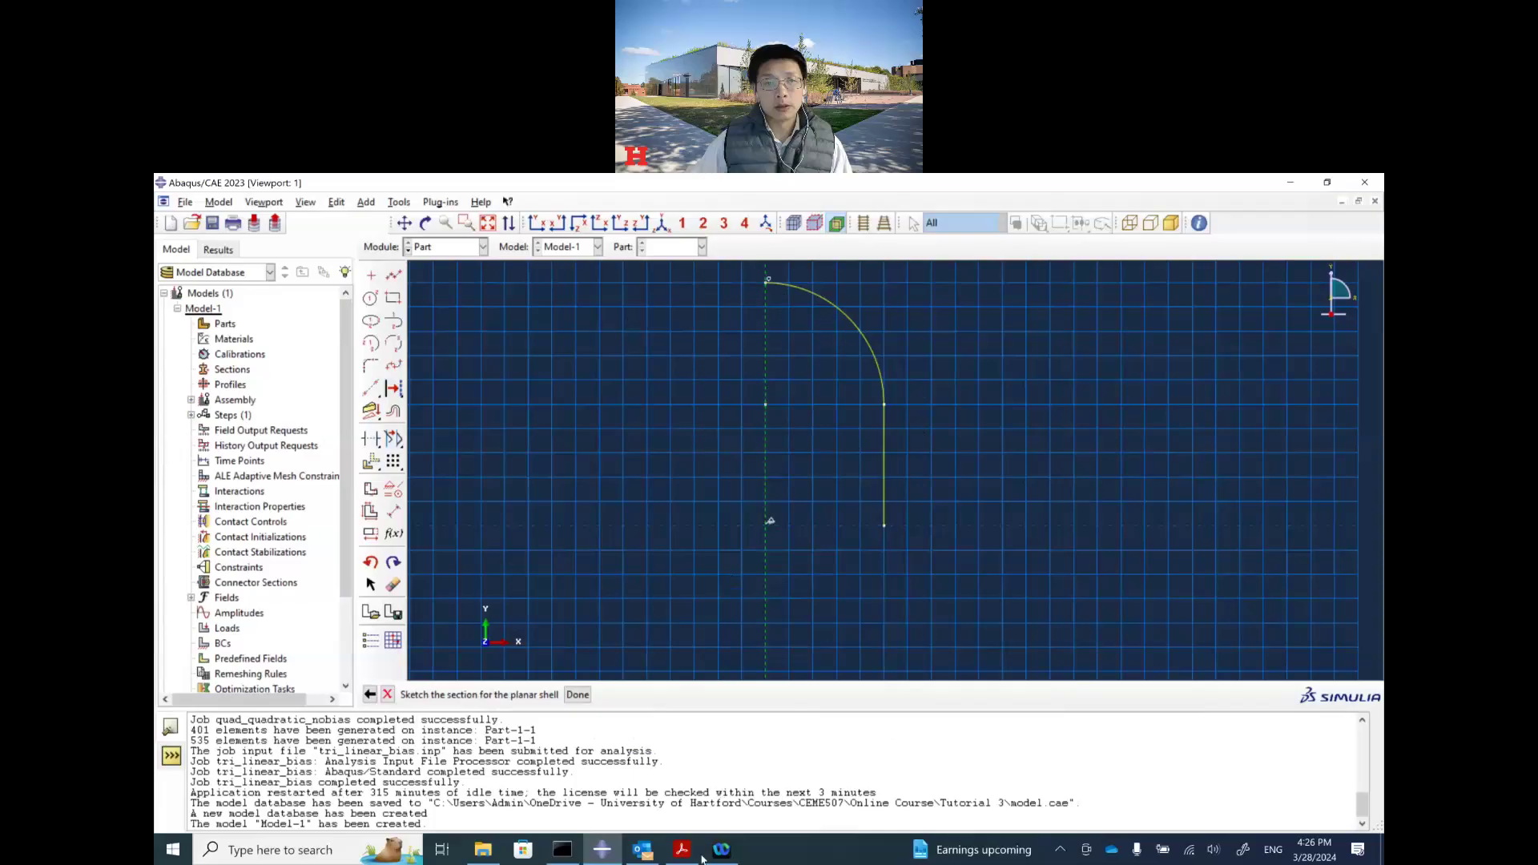
# Check the wall thickness in the tutorial PDF and offset the arc and vertical line outward by 0.05.
pyautogui.click(683, 850)
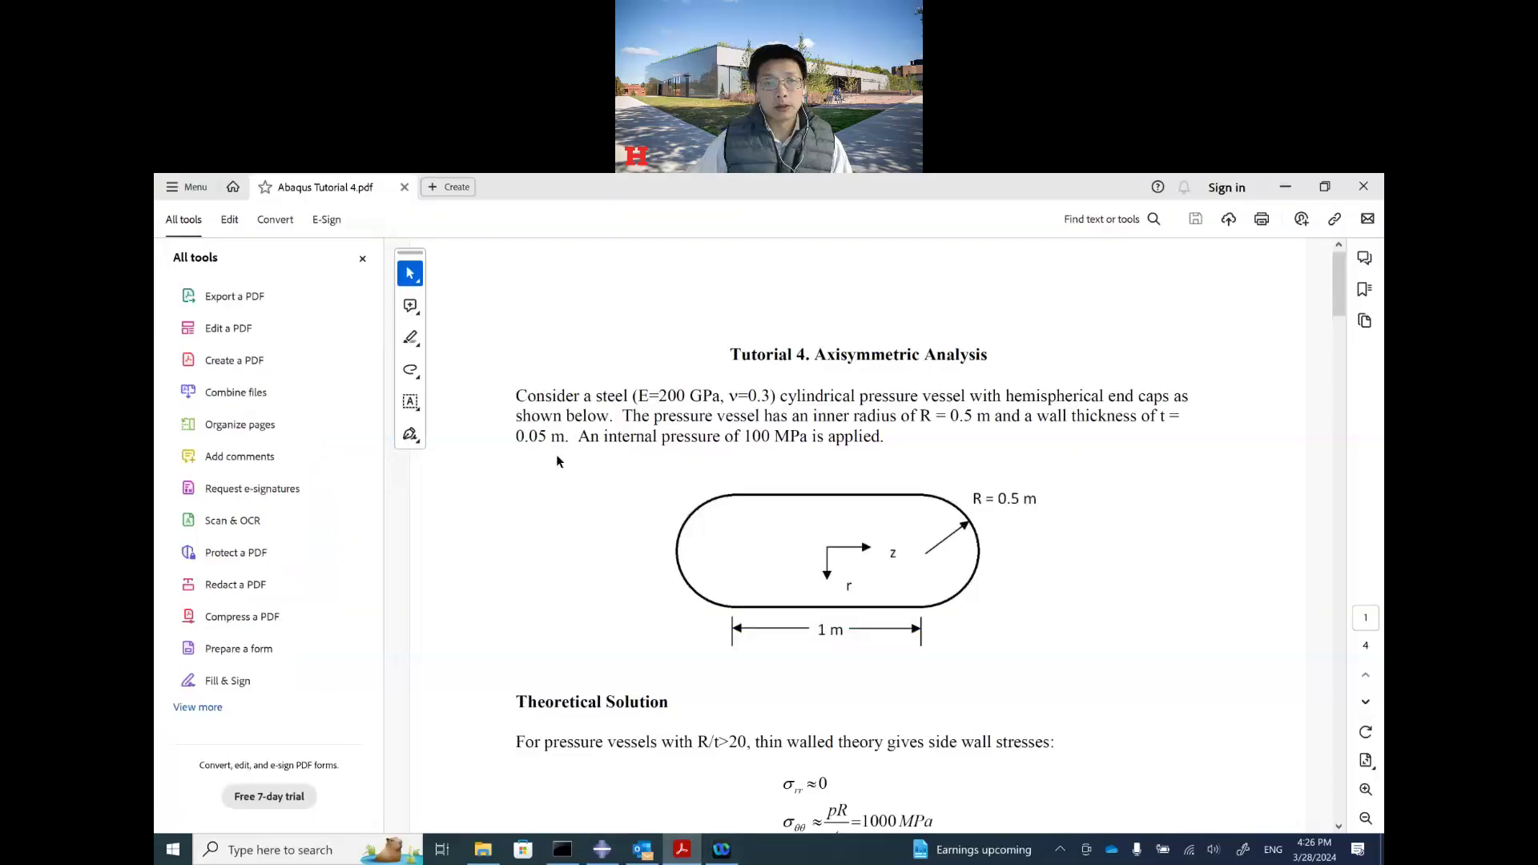
pyautogui.click(602, 851)
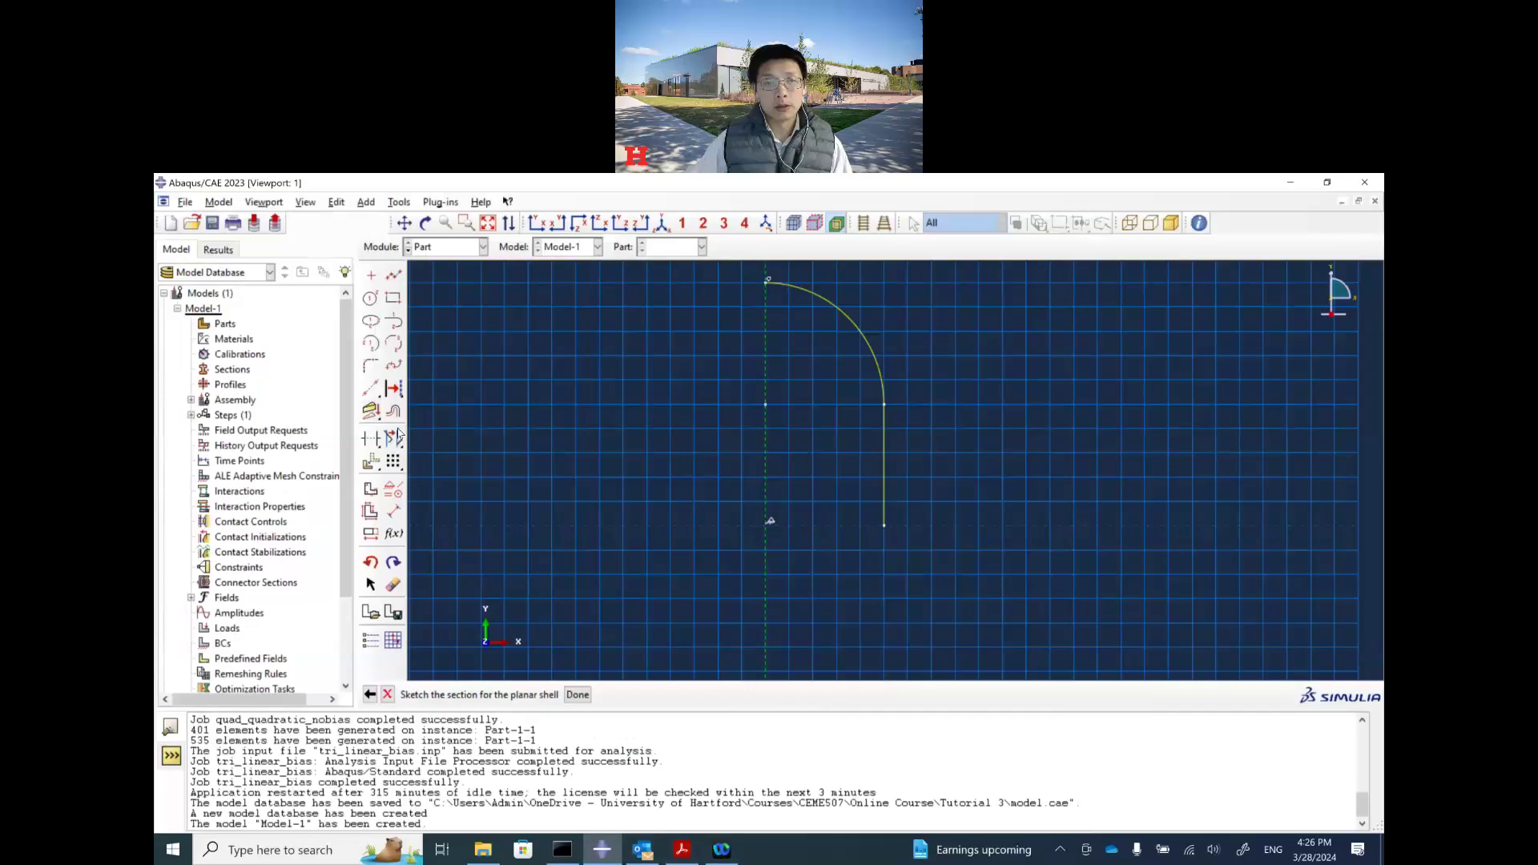
pyautogui.click(394, 412)
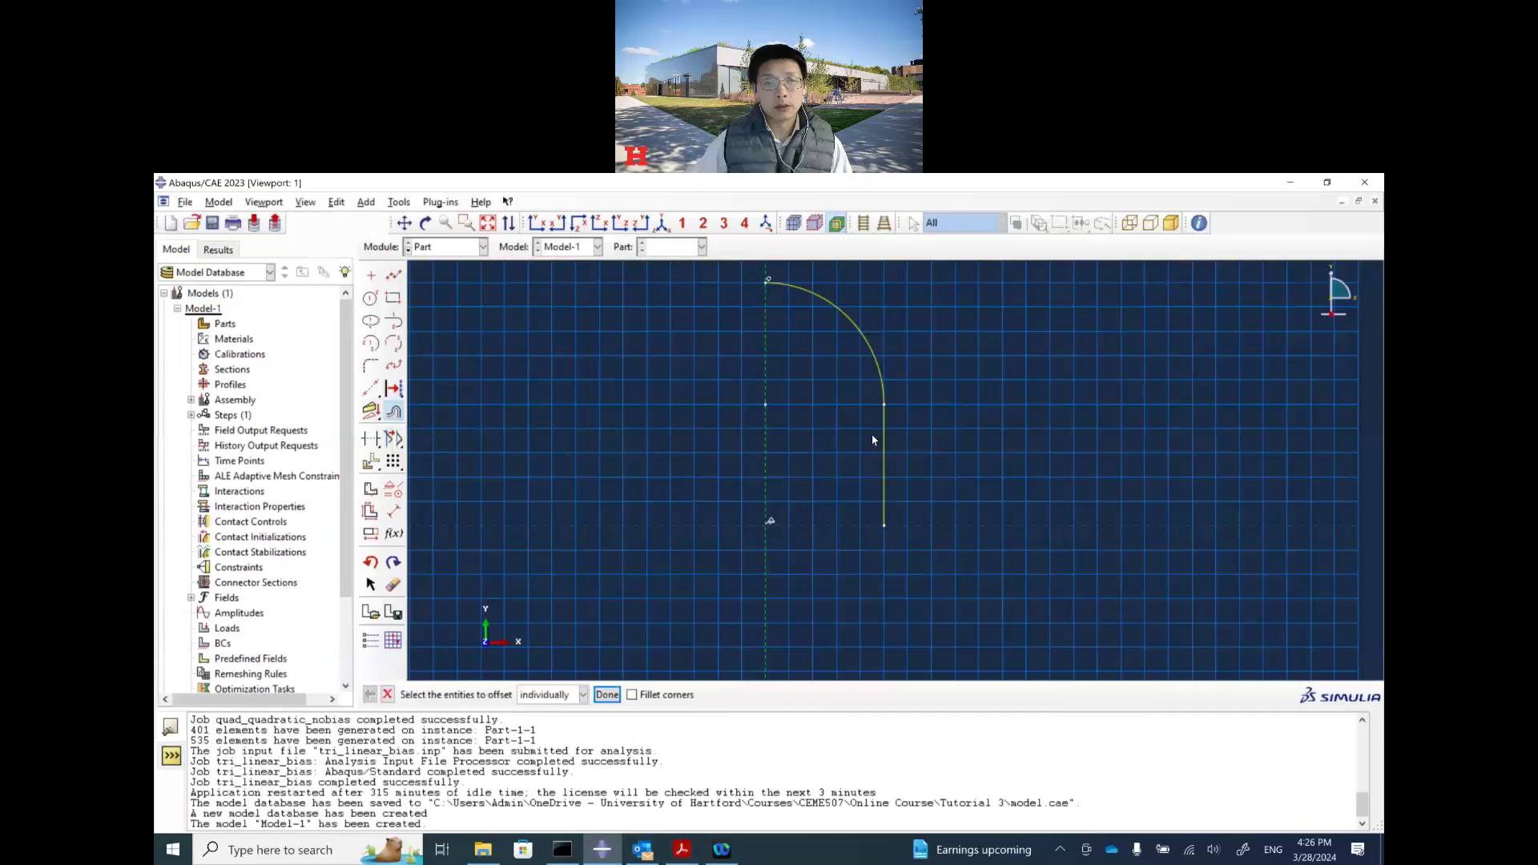
pyautogui.moveTo(918, 552); pyautogui.dragTo(761, 282)
pyautogui.click(606, 694)
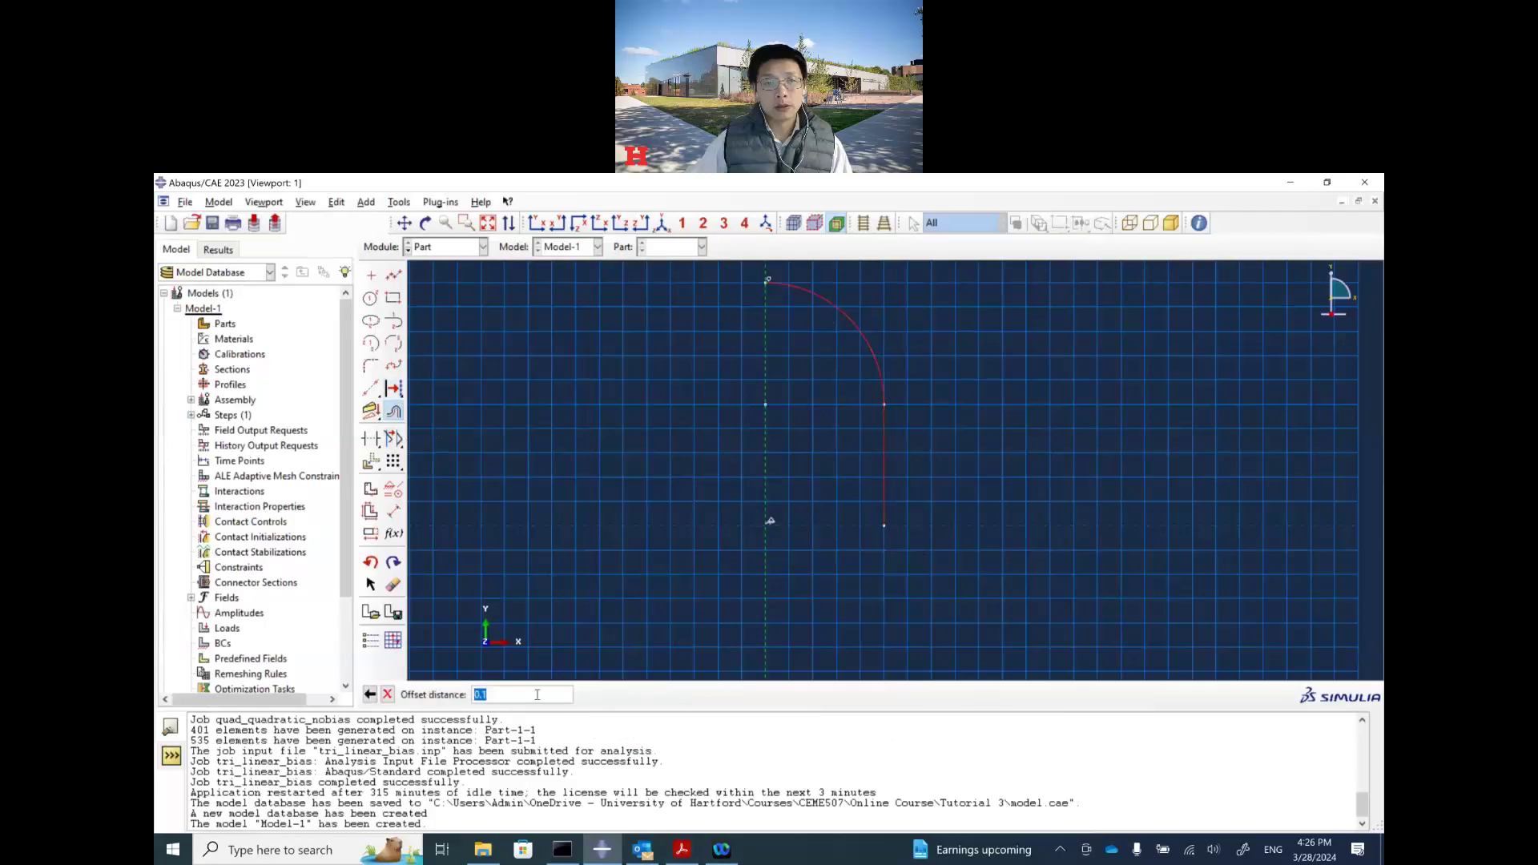
pyautogui.write('0.05')
pyautogui.press('Return')
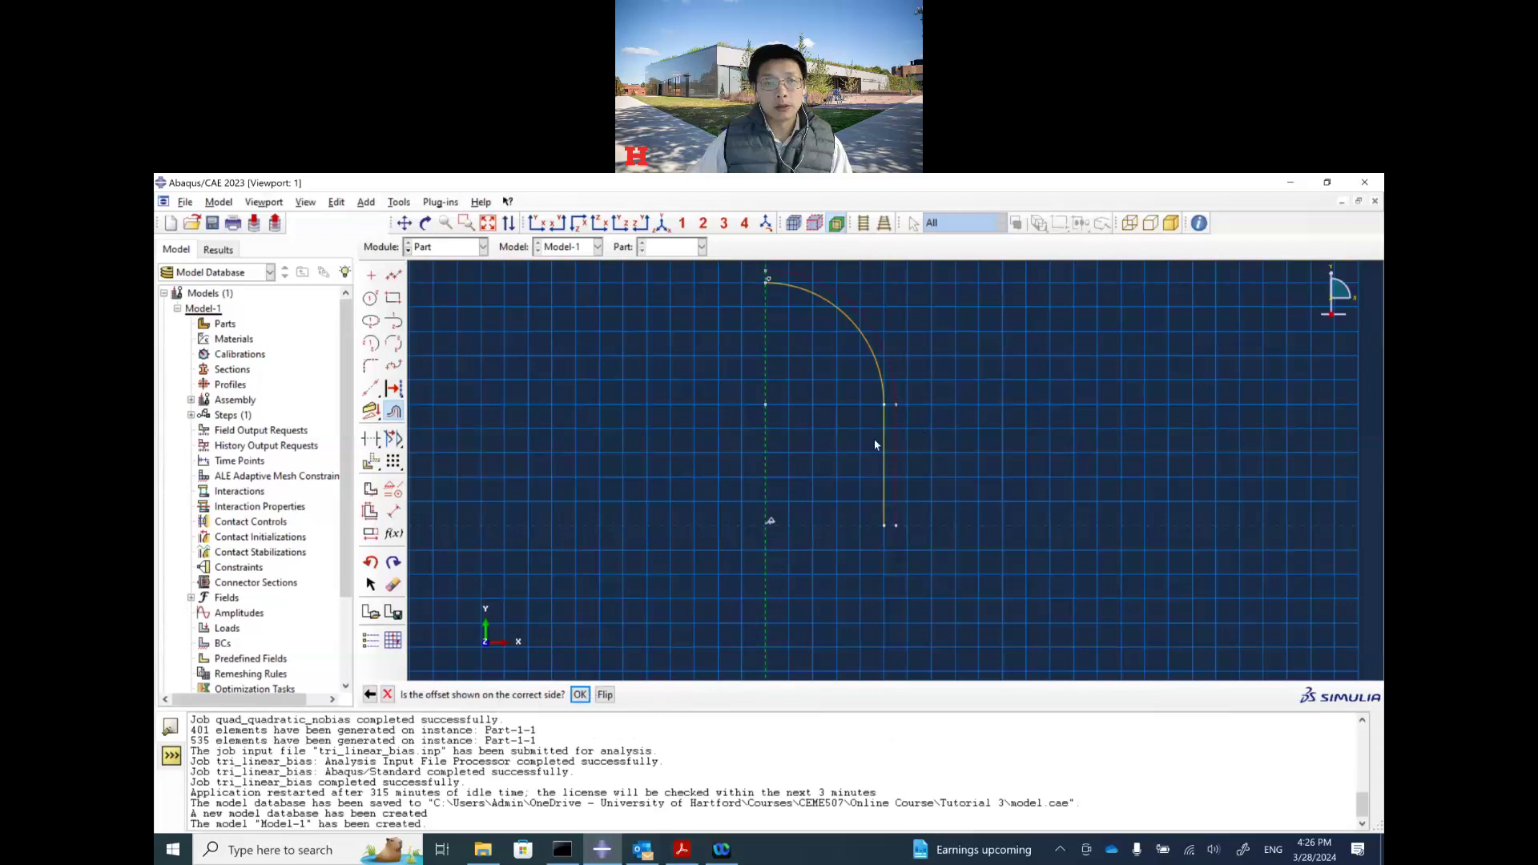
pyautogui.click(682, 849)
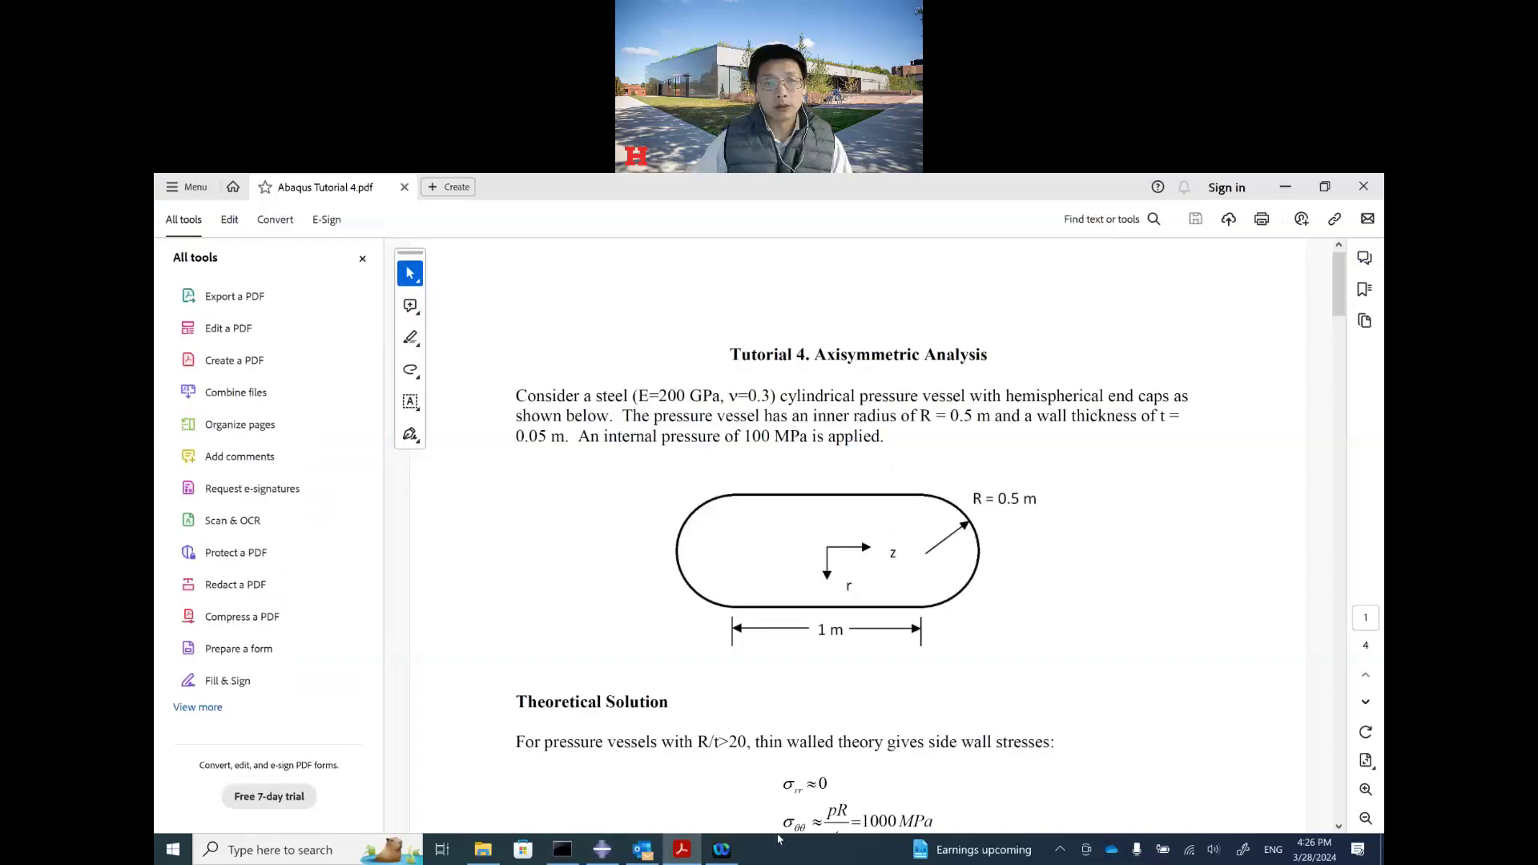
pyautogui.hotkey('alt', 'Tab')
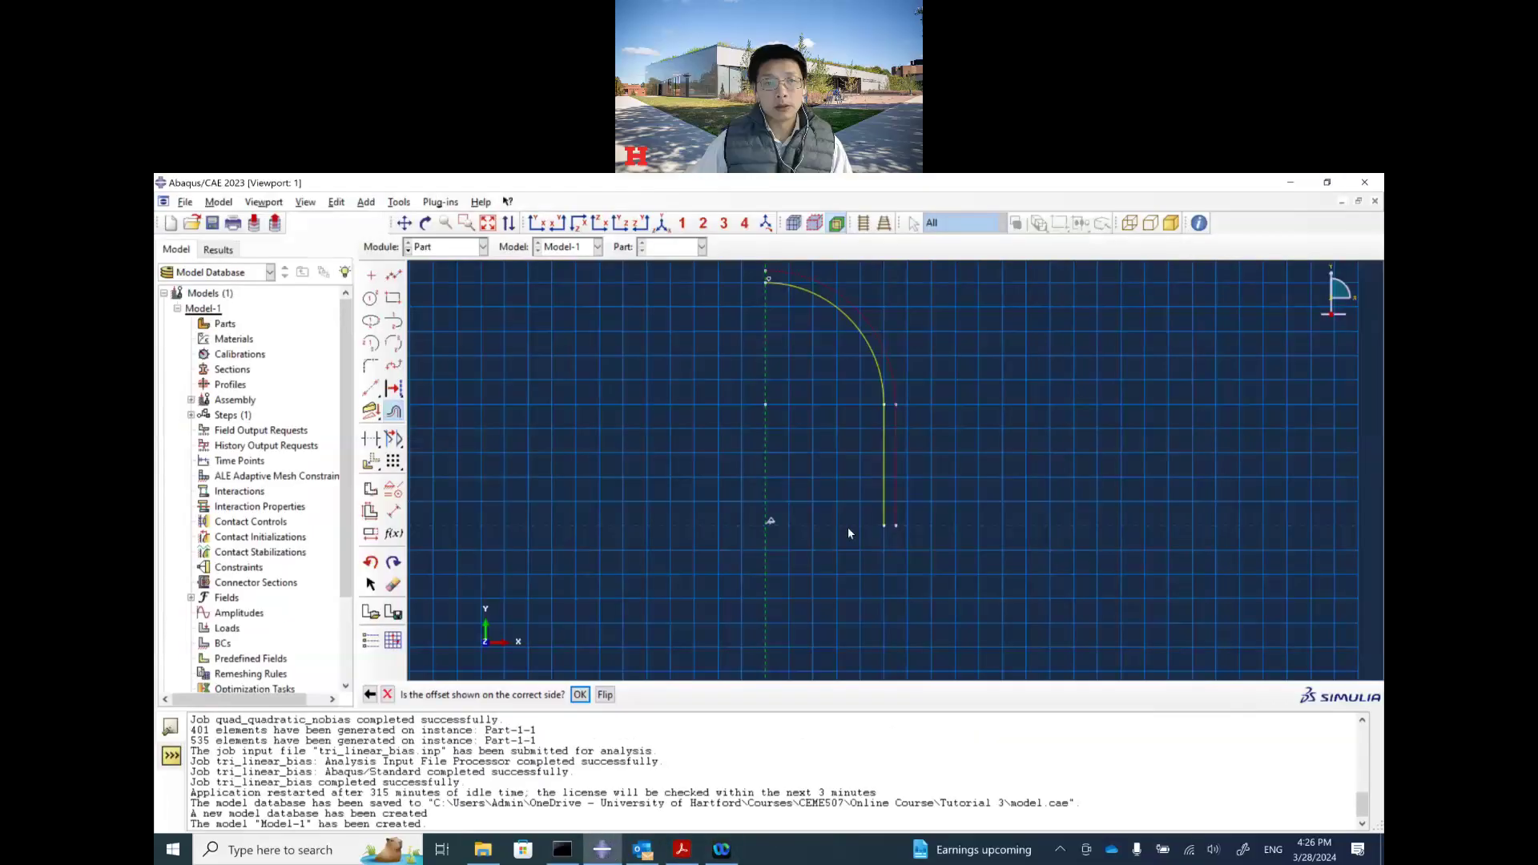
pyautogui.click(581, 695)
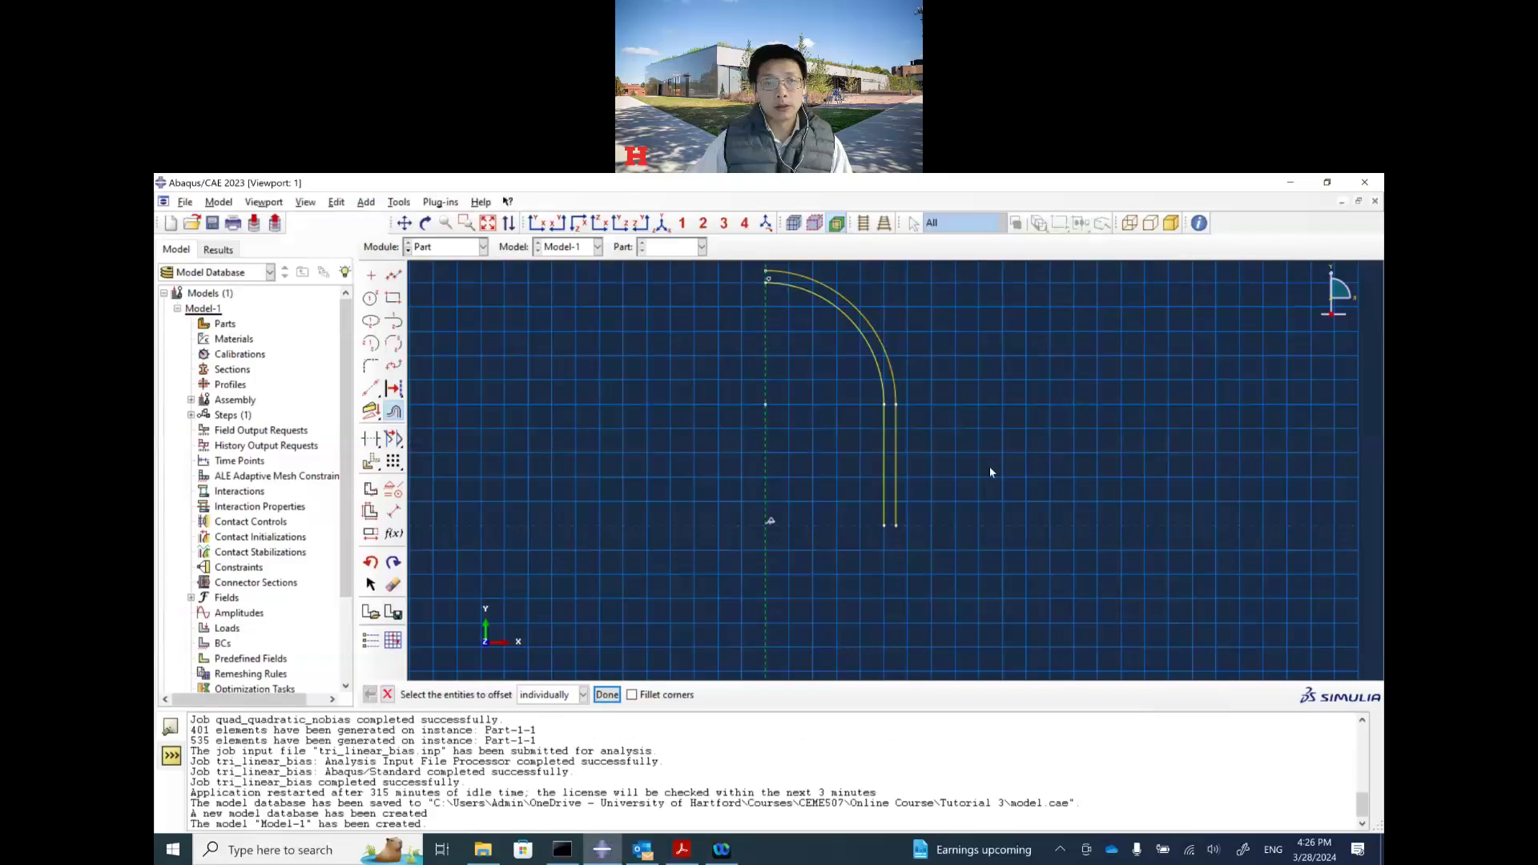
# Close the wall profile with straight lines across its upper and lower open ends, and finish the shell sketch.
pyautogui.click(393, 275)
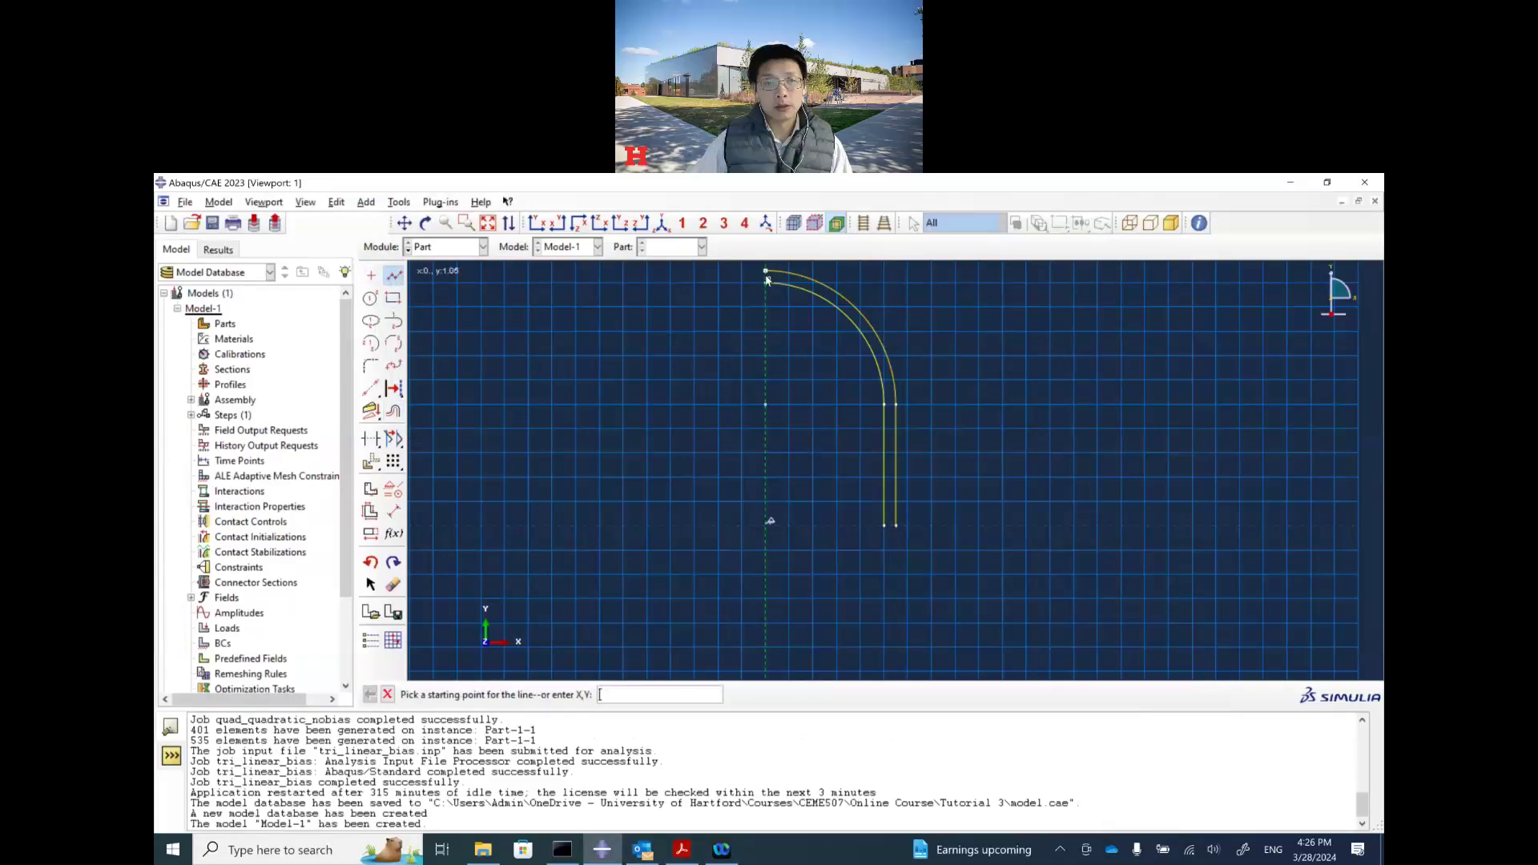
pyautogui.click(766, 275)
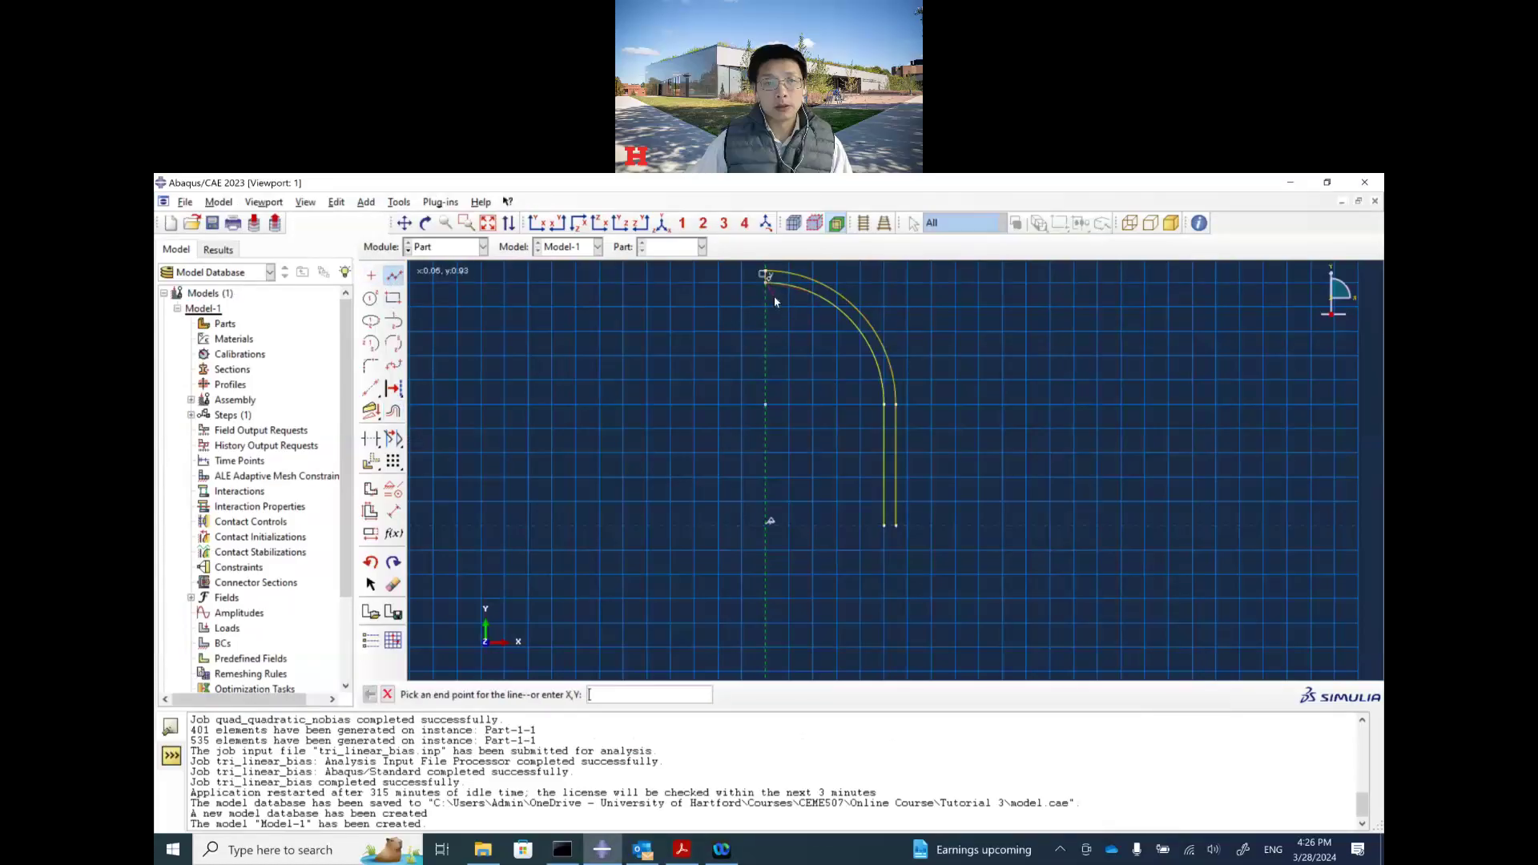
pyautogui.press('Escape')
pyautogui.click(393, 275)
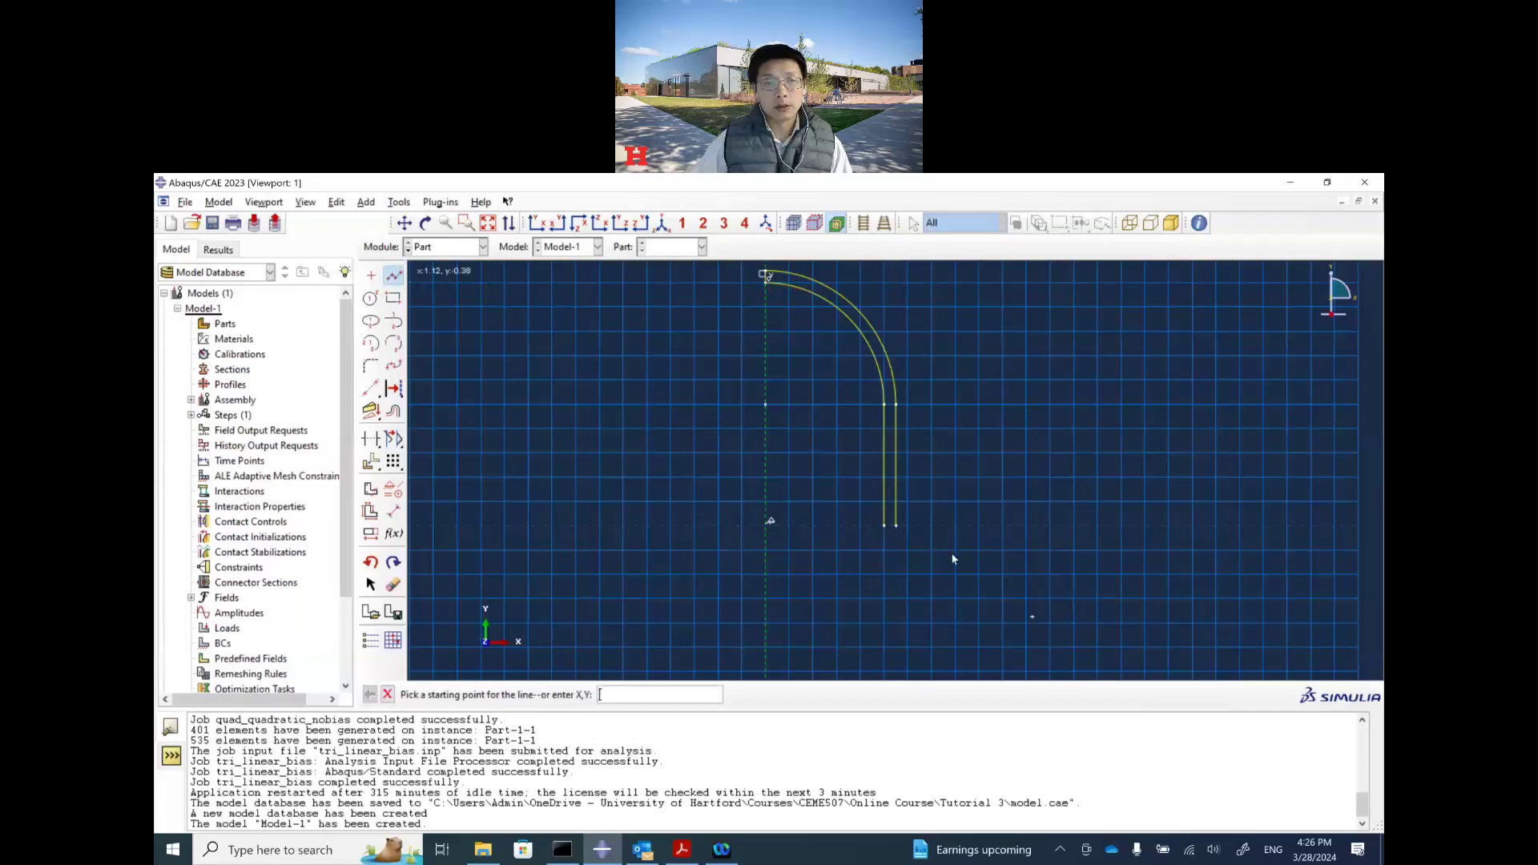
pyautogui.click(890, 532)
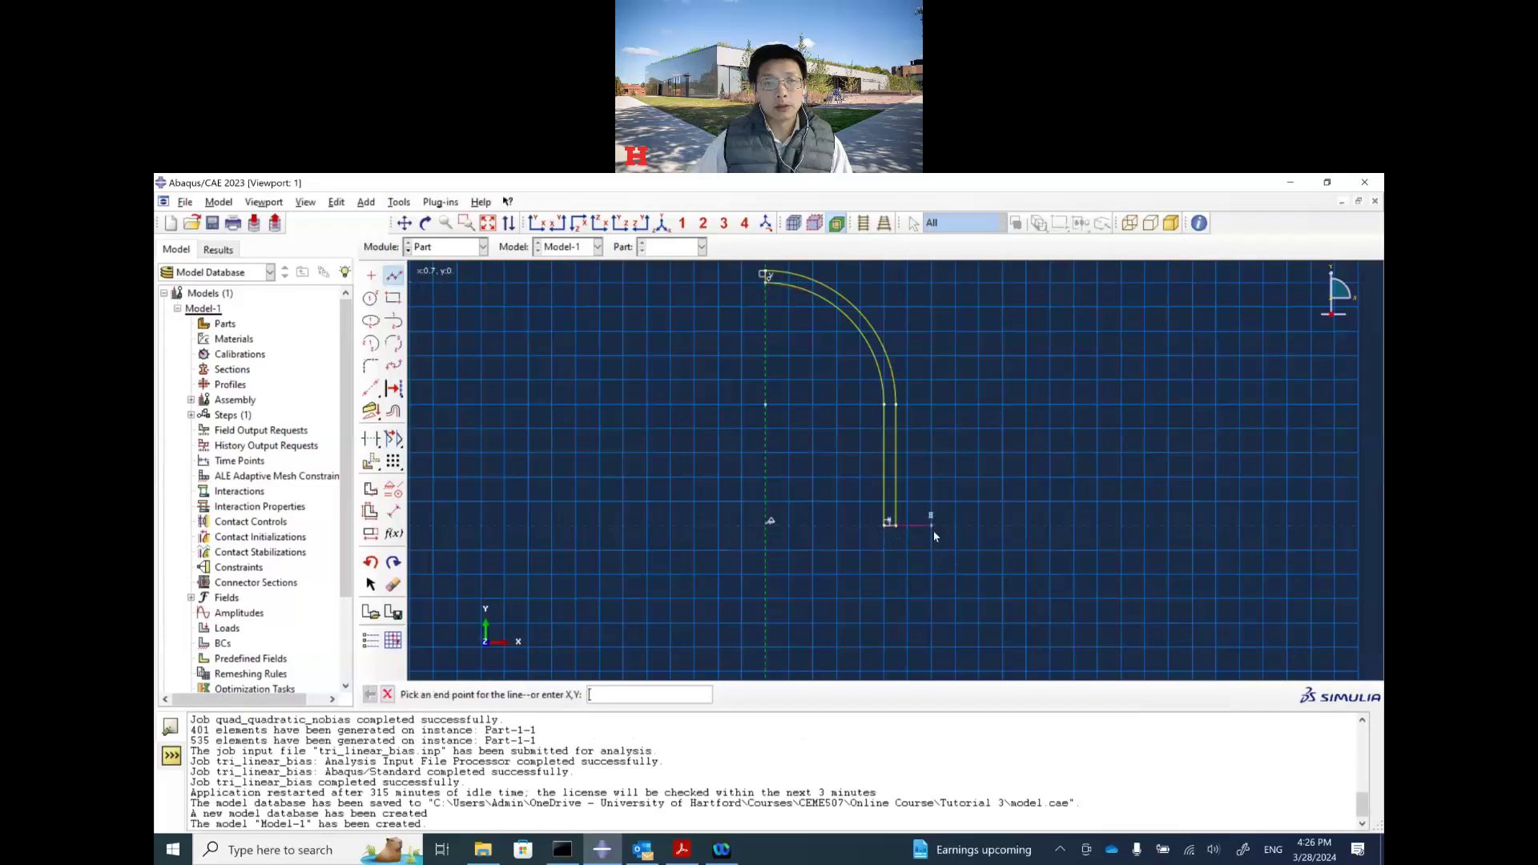
pyautogui.press('Escape')
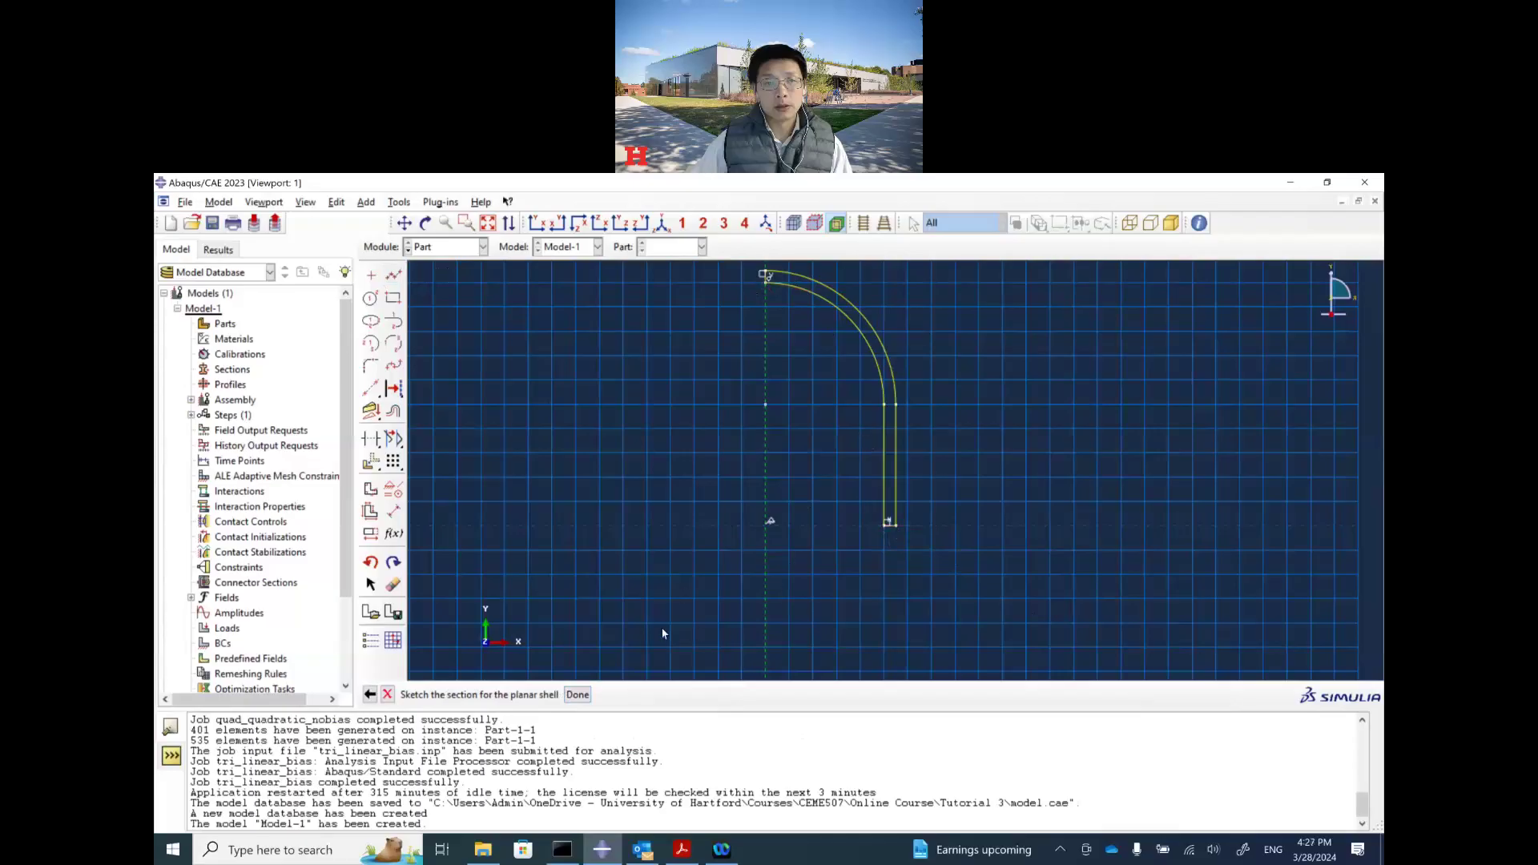
pyautogui.click(578, 695)
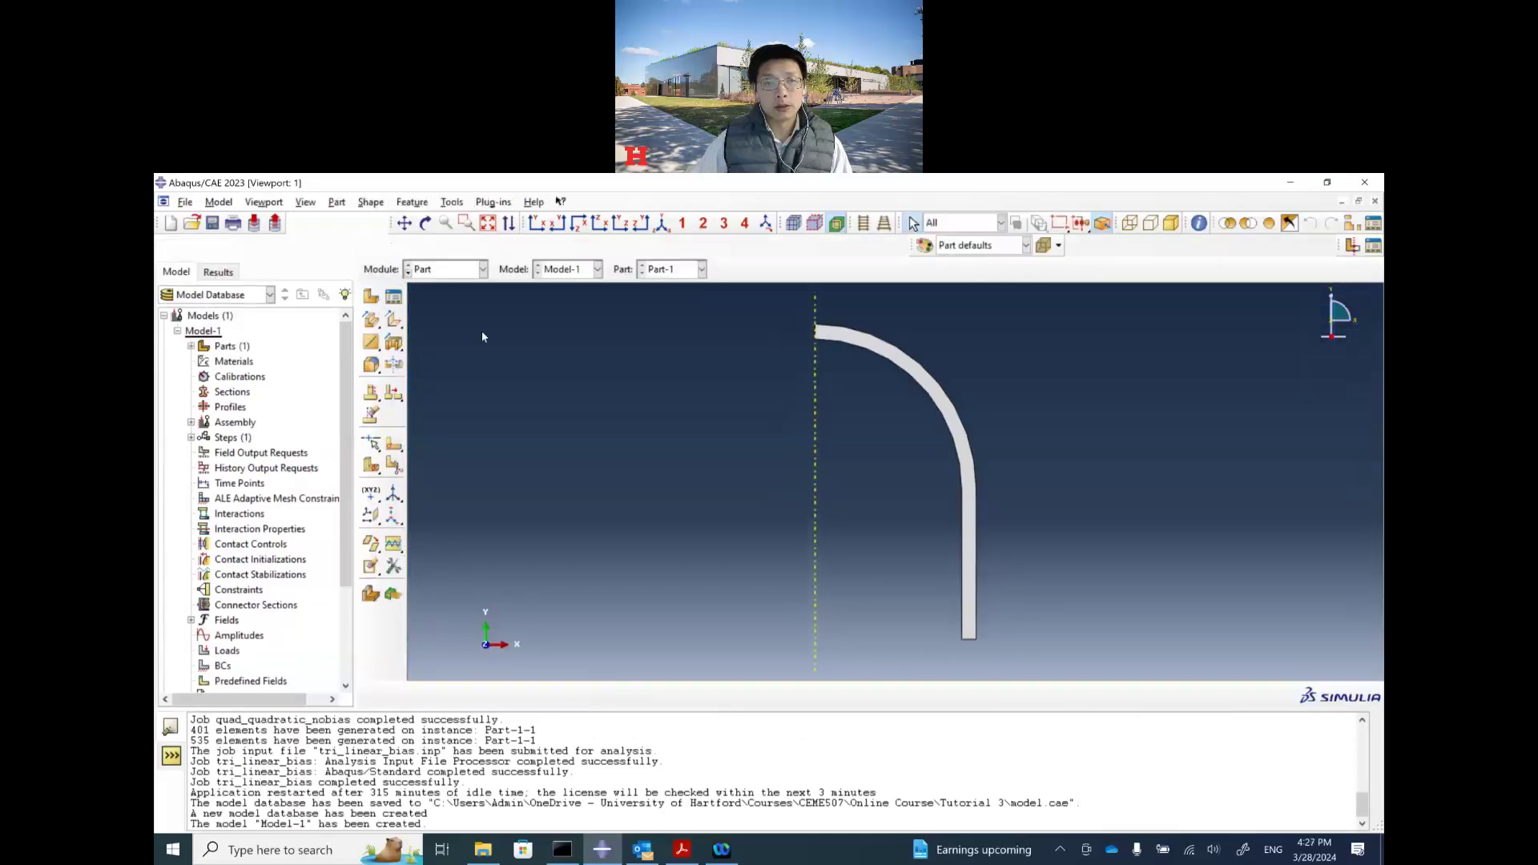
# Save the model database as Model in the Tutorial 4 folder.
pyautogui.click(213, 222)
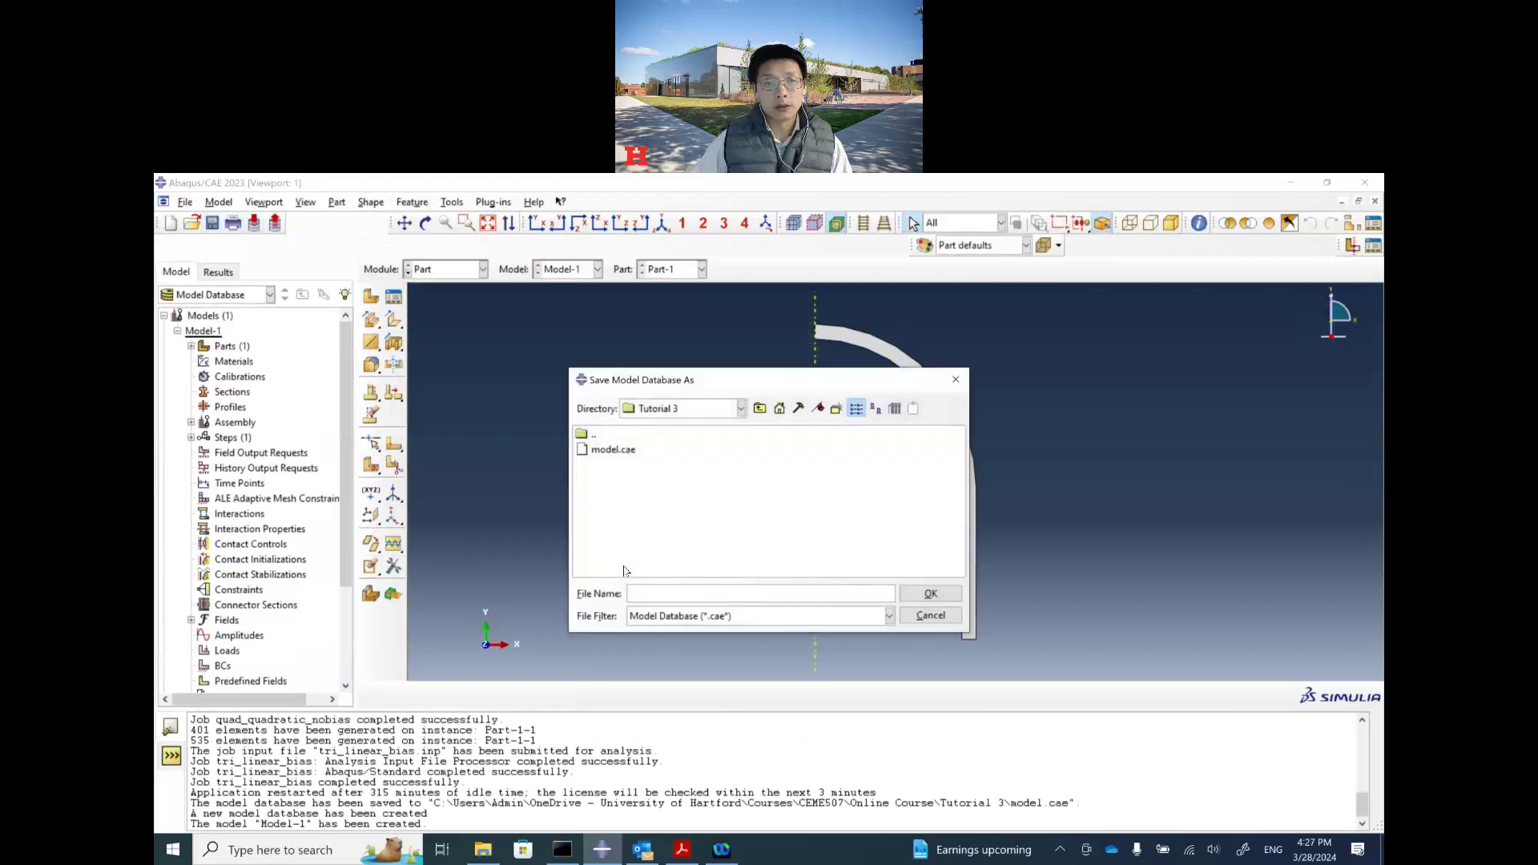
pyautogui.click(760, 409)
pyautogui.doubleClick(629, 511)
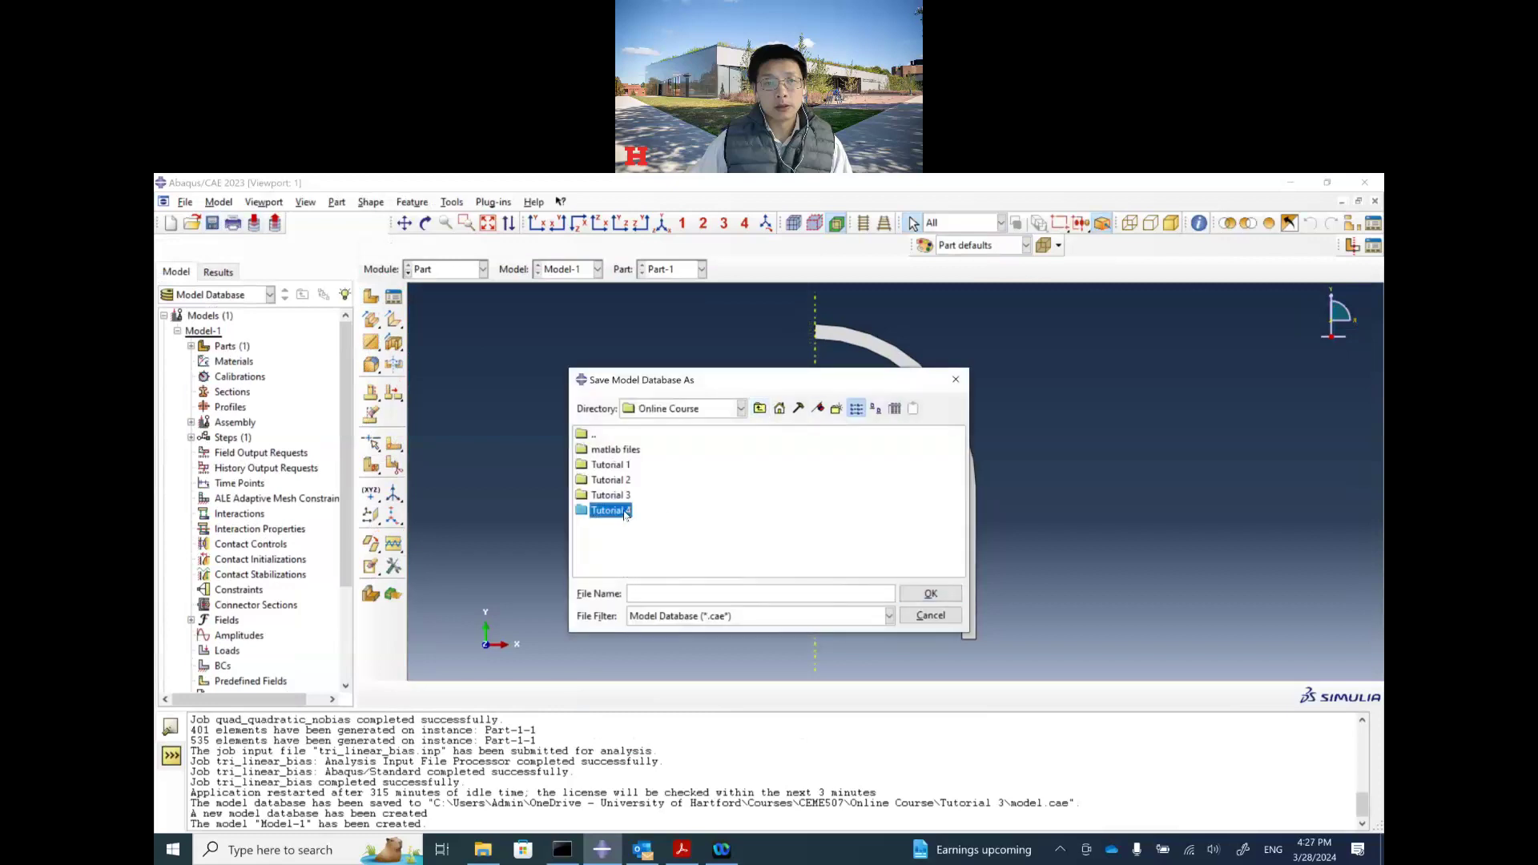
pyautogui.click(679, 594)
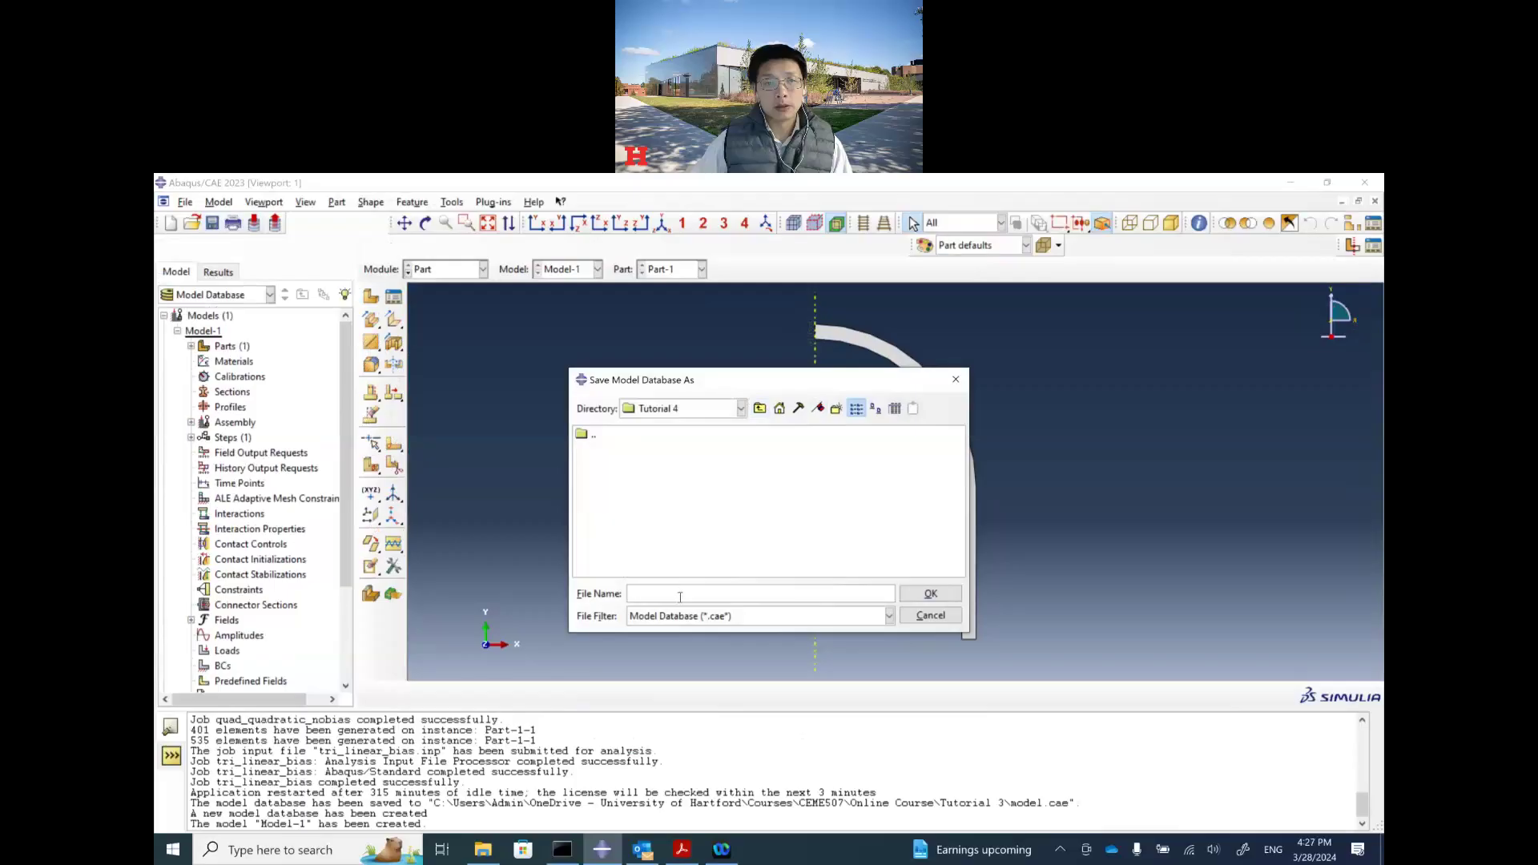
pyautogui.write('model')
pyautogui.moveTo(666, 593); pyautogui.dragTo(596, 601)
pyautogui.write('Model')
pyautogui.click(931, 595)
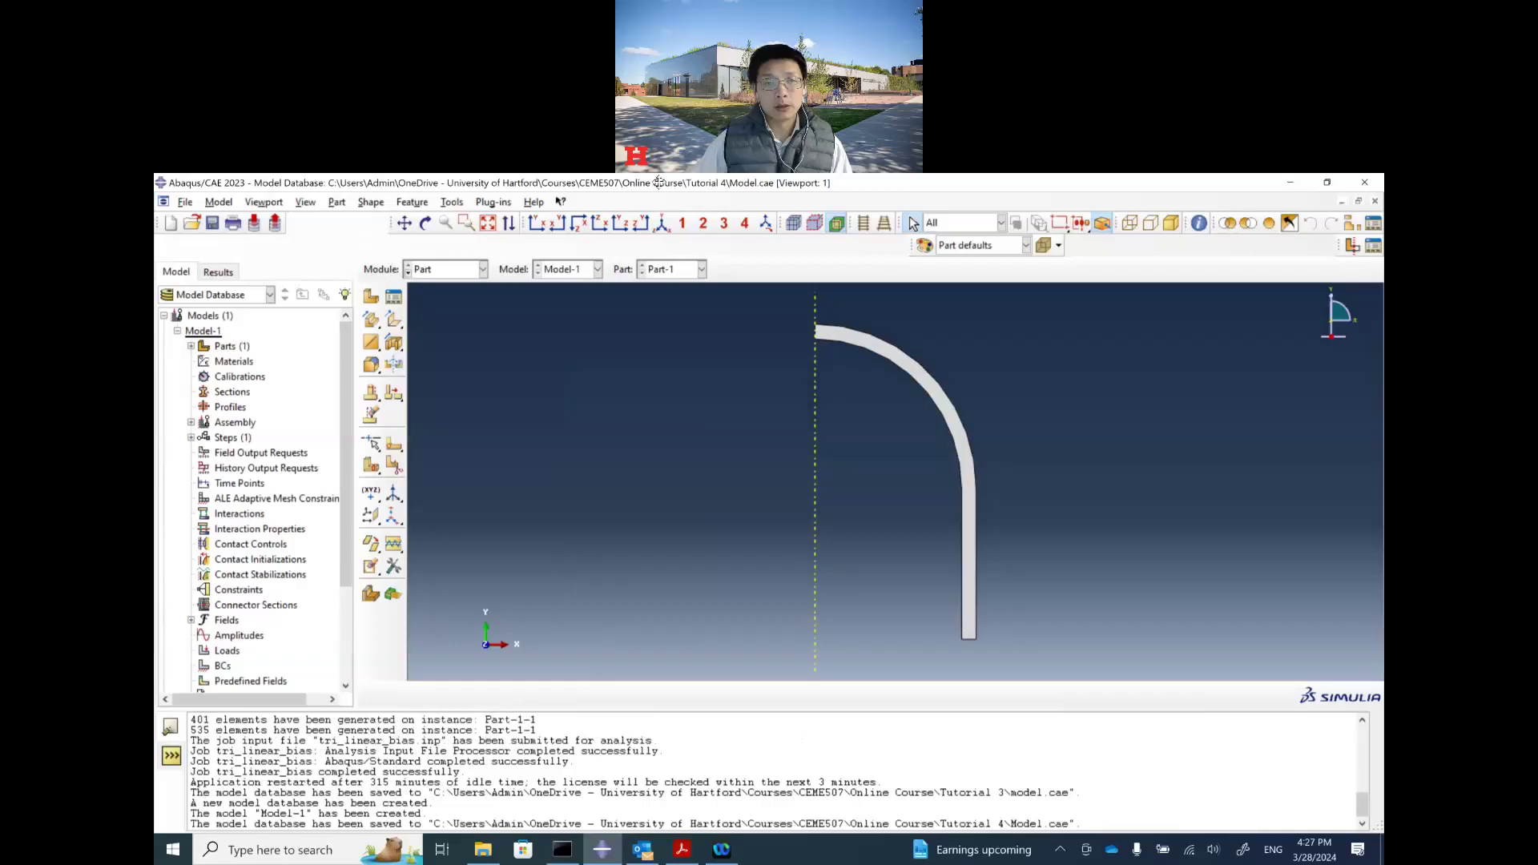
# Switch to the Property module for the vessel part.
pyautogui.click(671, 436)
pyautogui.click(483, 269)
pyautogui.click(449, 303)
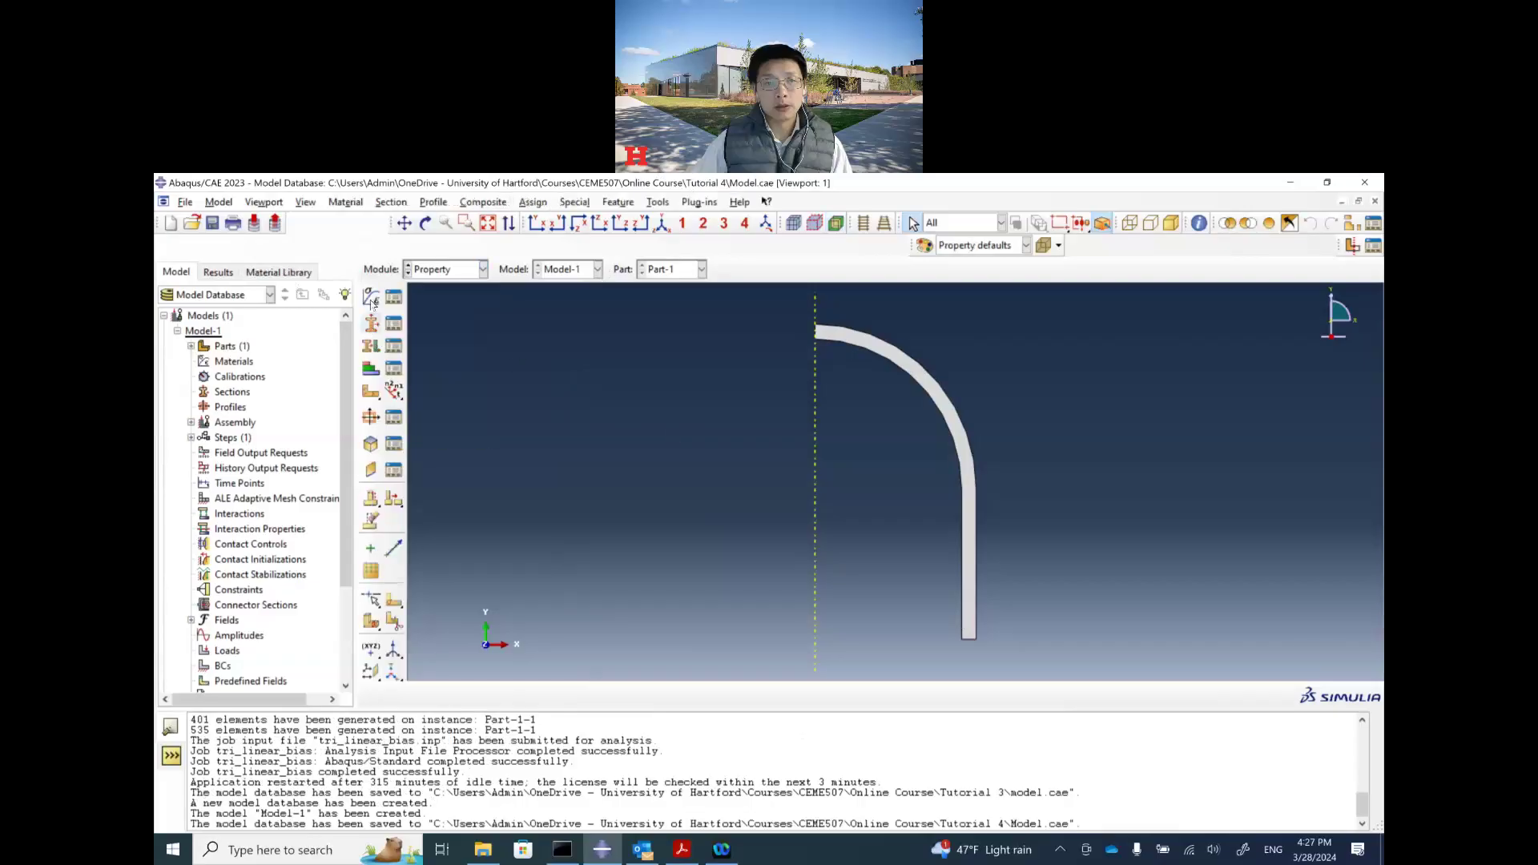
# Create an isotropic elastic material with Young's modulus 200e9 and Poisson's ratio 0.3, following the tutorial PDF.
pyautogui.click(370, 297)
pyautogui.click(681, 856)
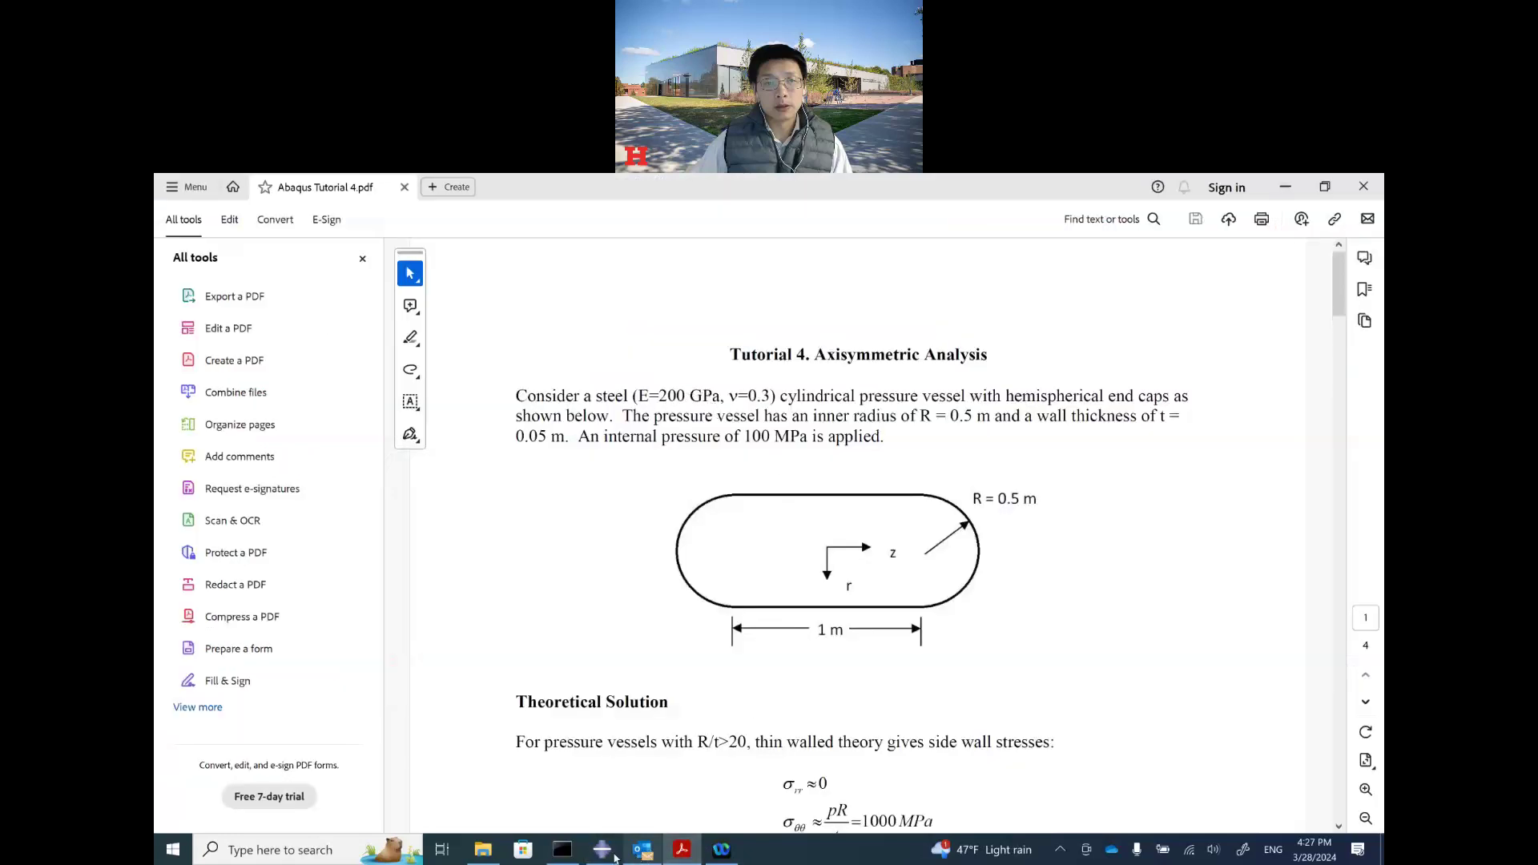
pyautogui.hotkey('alt', 'Tab')
pyautogui.click(651, 453)
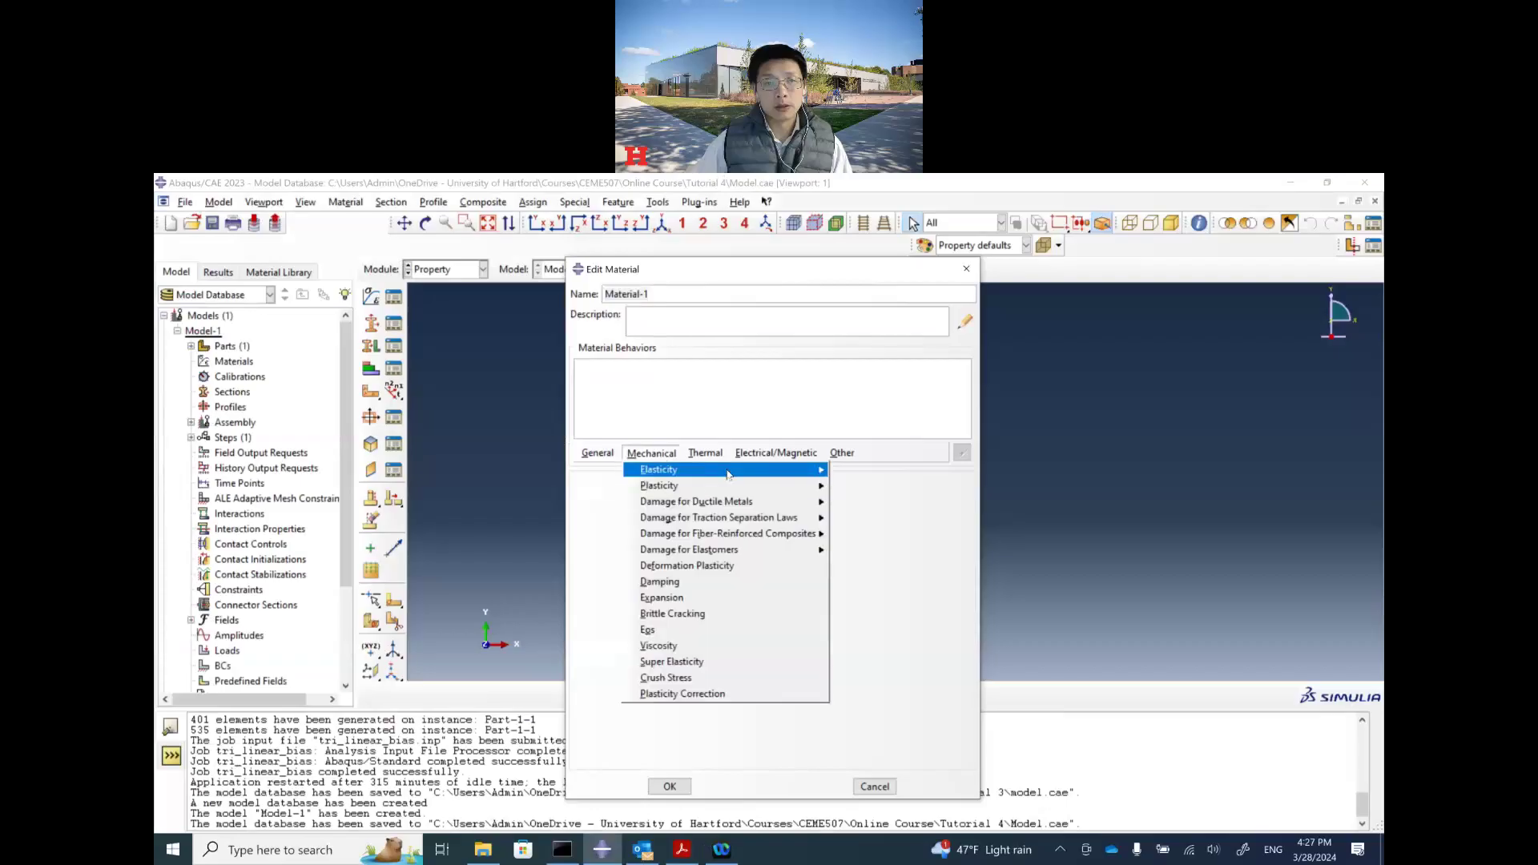
pyautogui.click(842, 472)
pyautogui.click(638, 671)
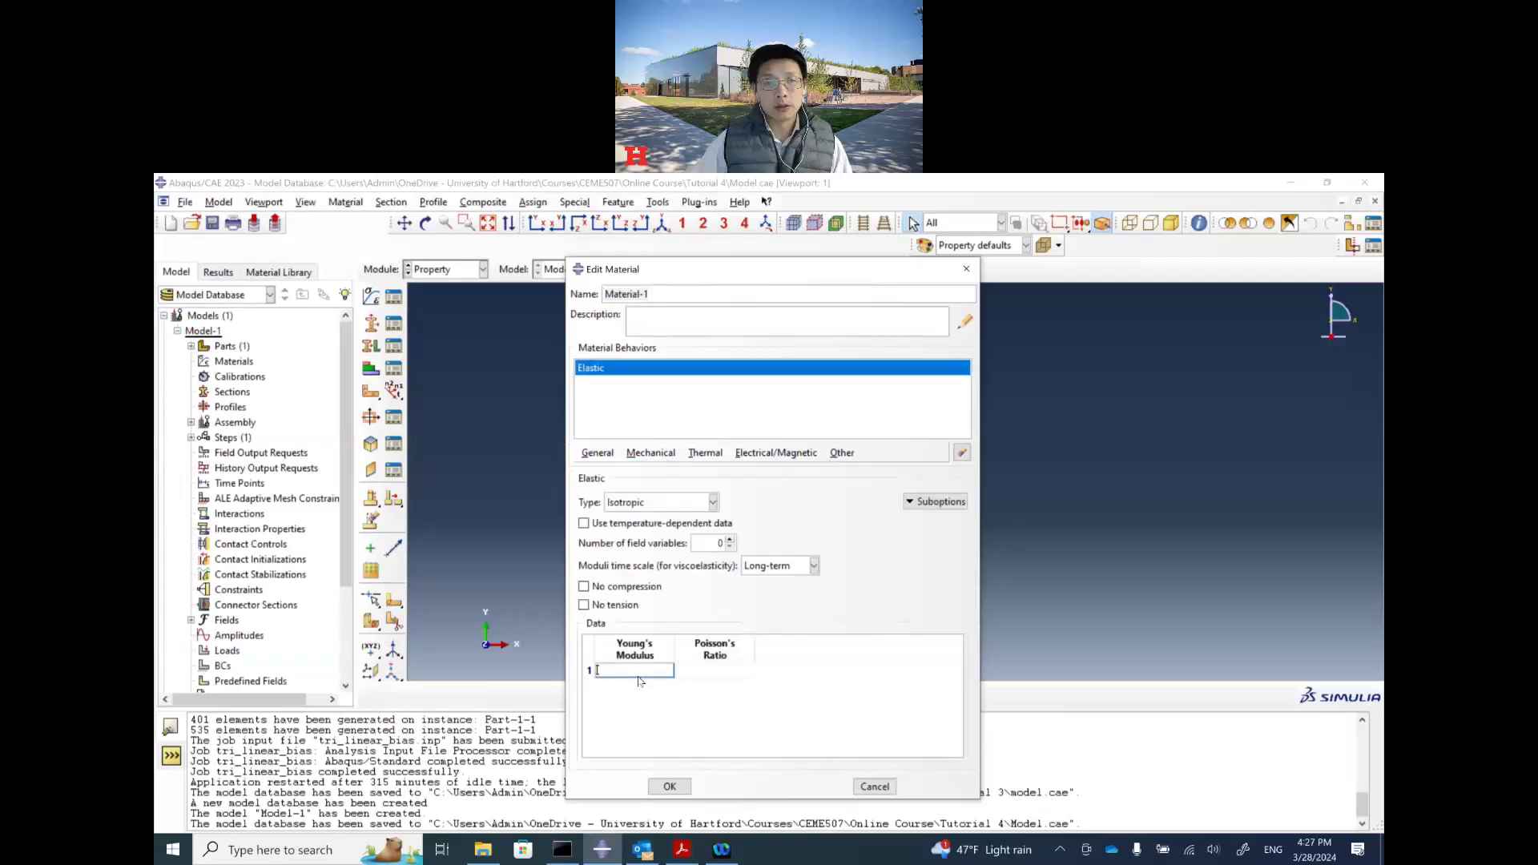
pyautogui.write('200e9')
pyautogui.click(696, 668)
pyautogui.write('0.')
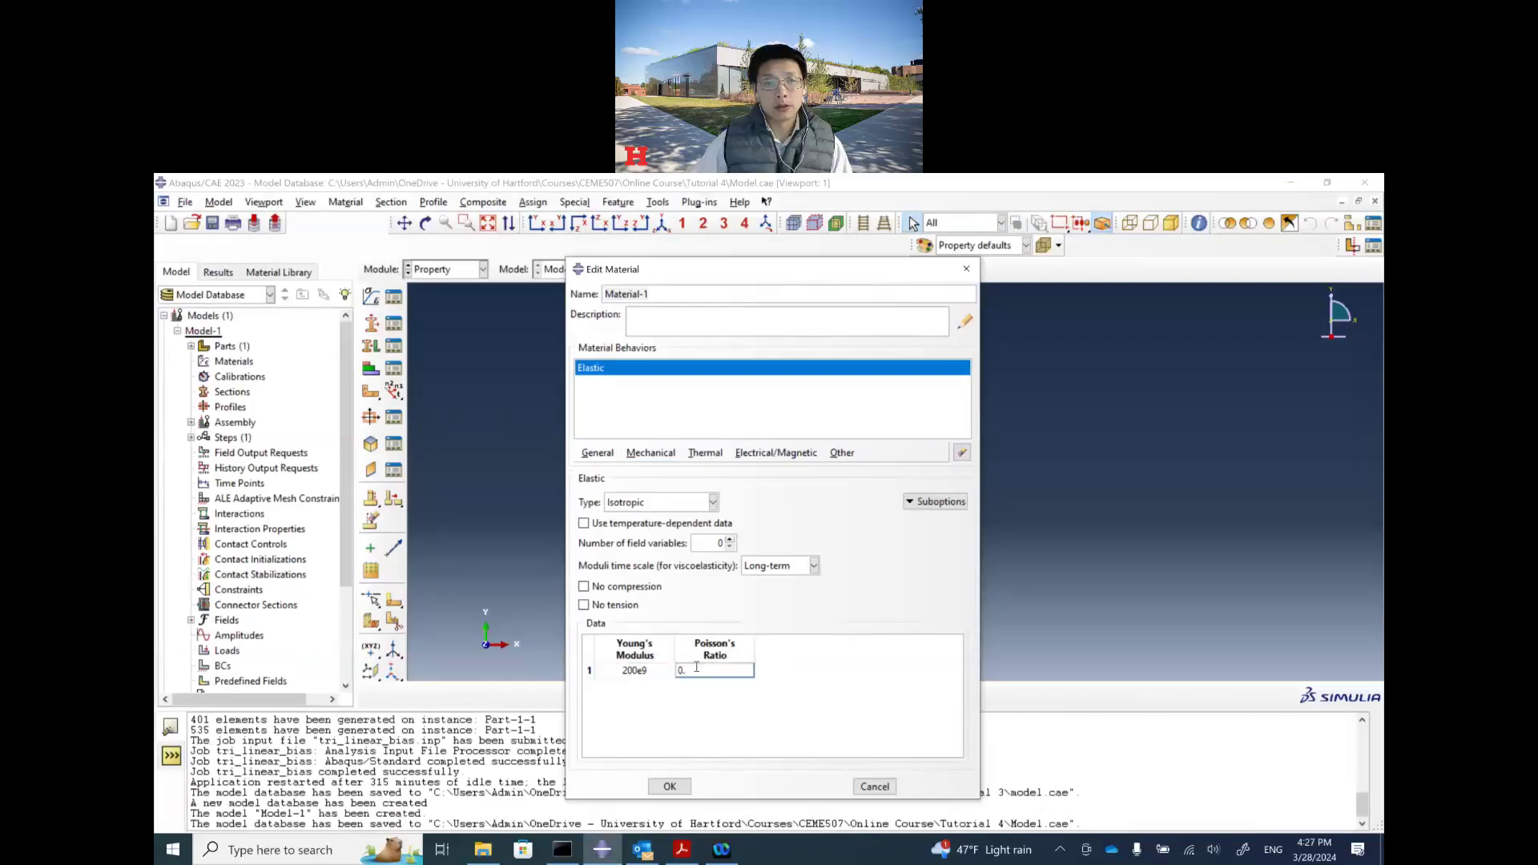
pyautogui.write('3')
pyautogui.click(669, 787)
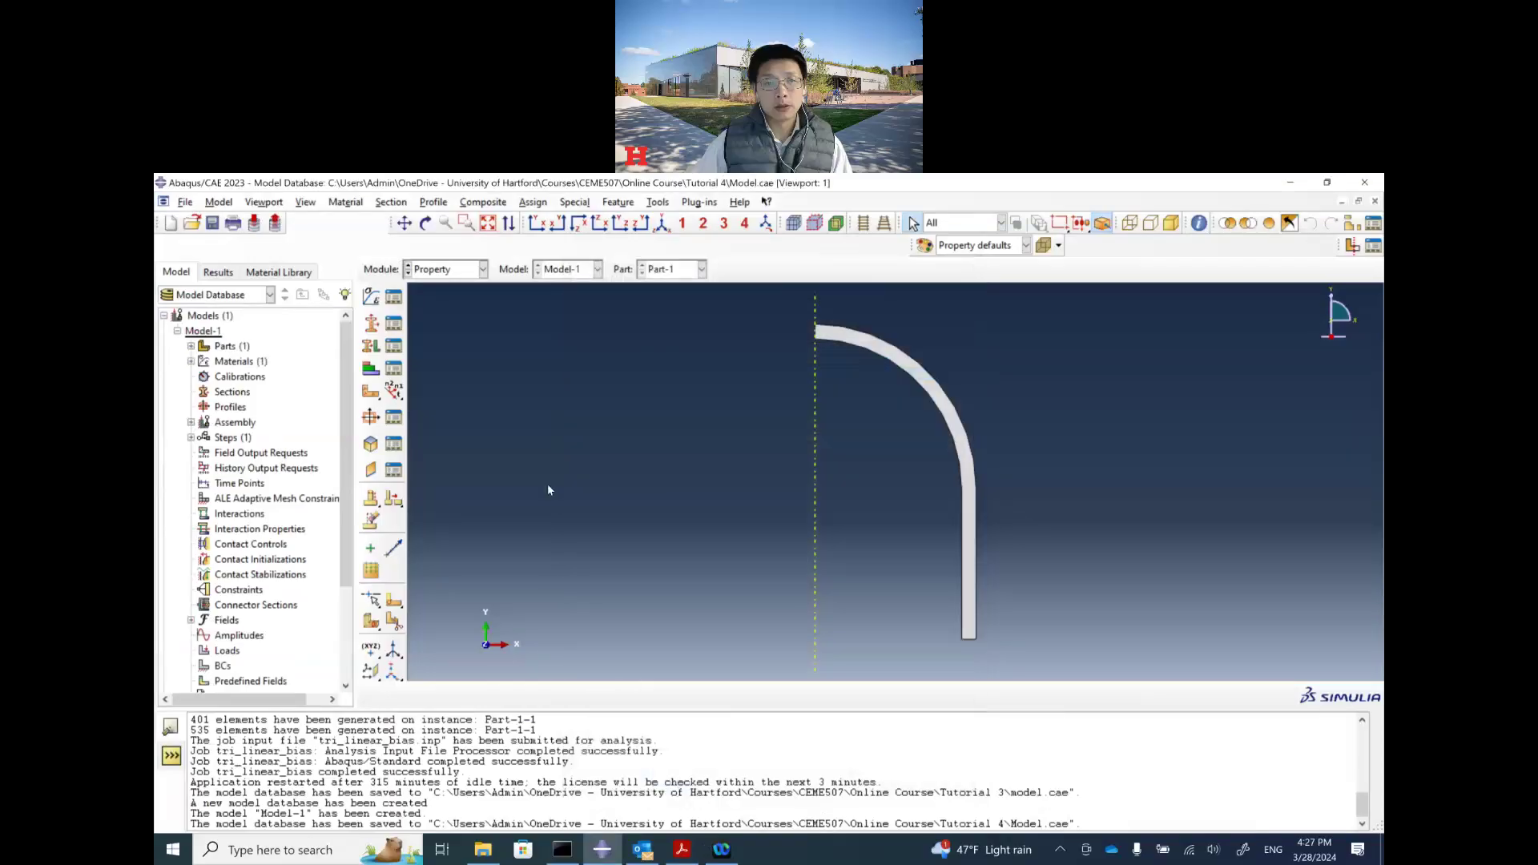
# Create a solid homogeneous section that uses Material-1, leaving the plane stress/strain thickness unselected.
pyautogui.click(373, 325)
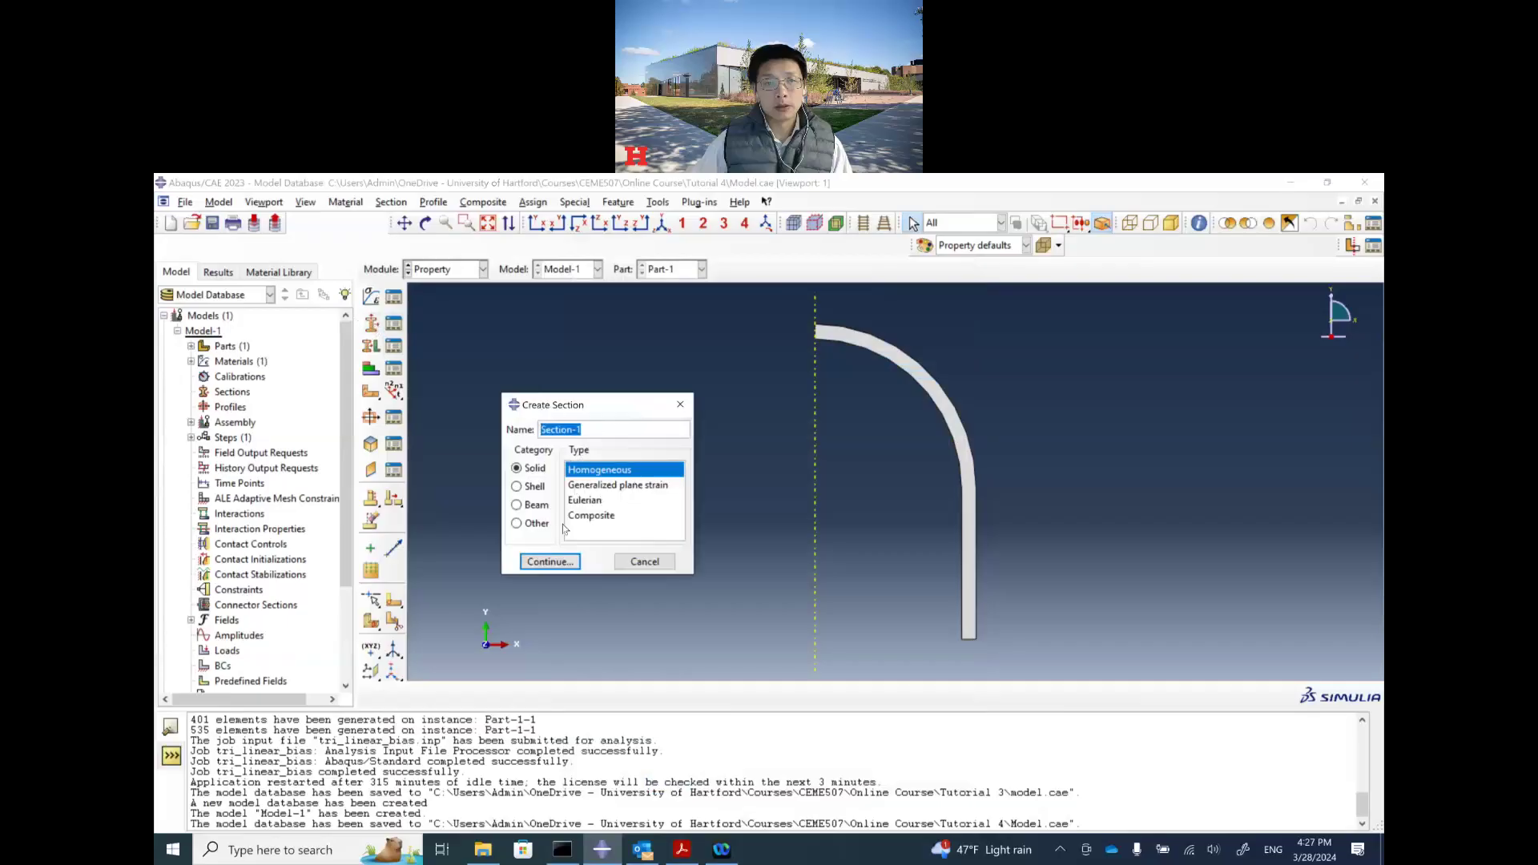
pyautogui.click(564, 562)
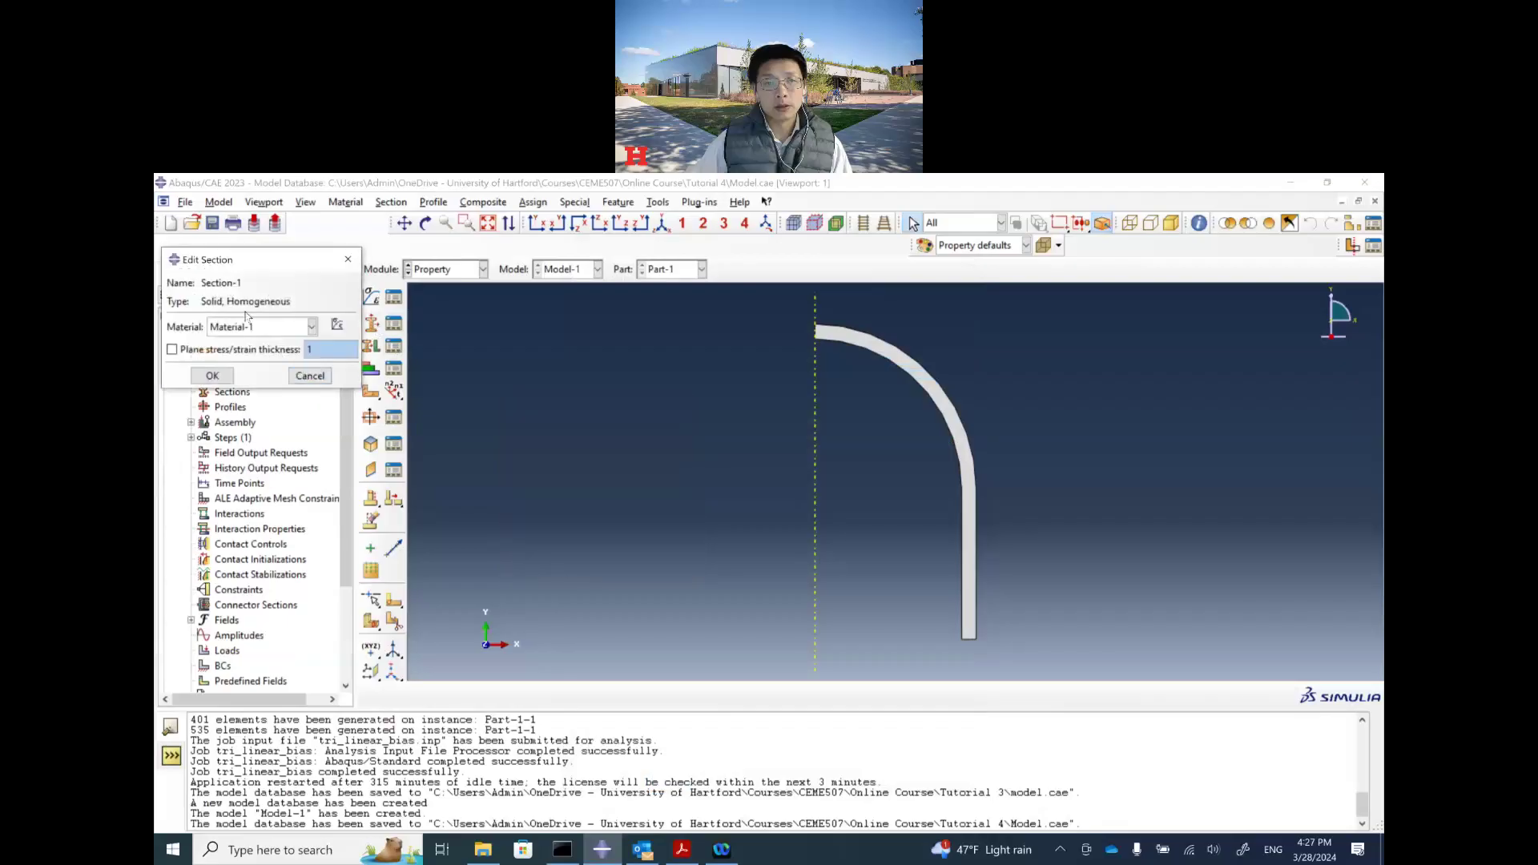
pyautogui.moveTo(240, 264); pyautogui.dragTo(328, 306)
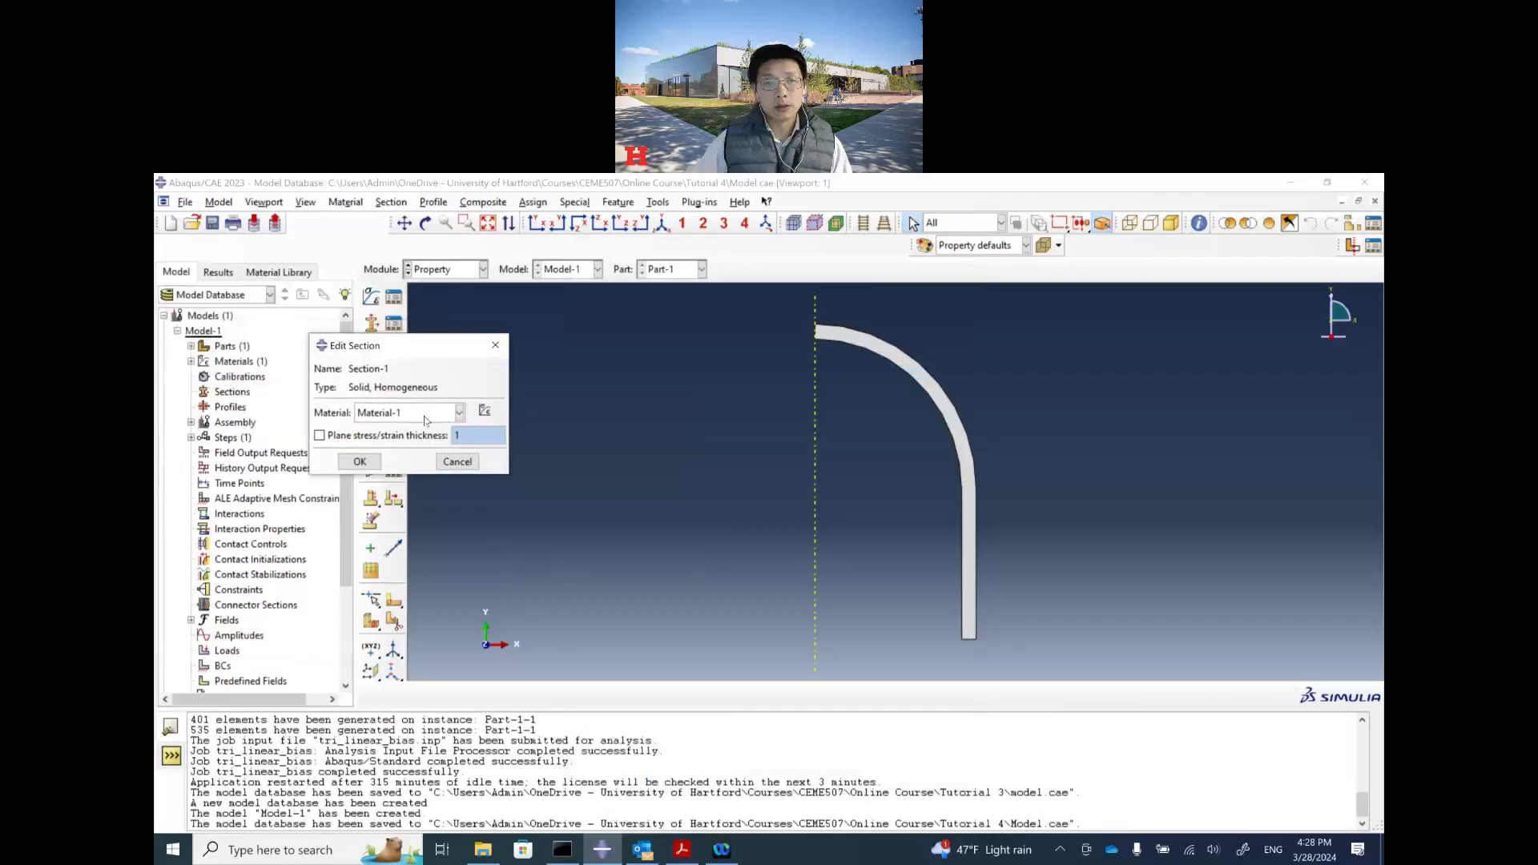
pyautogui.click(370, 465)
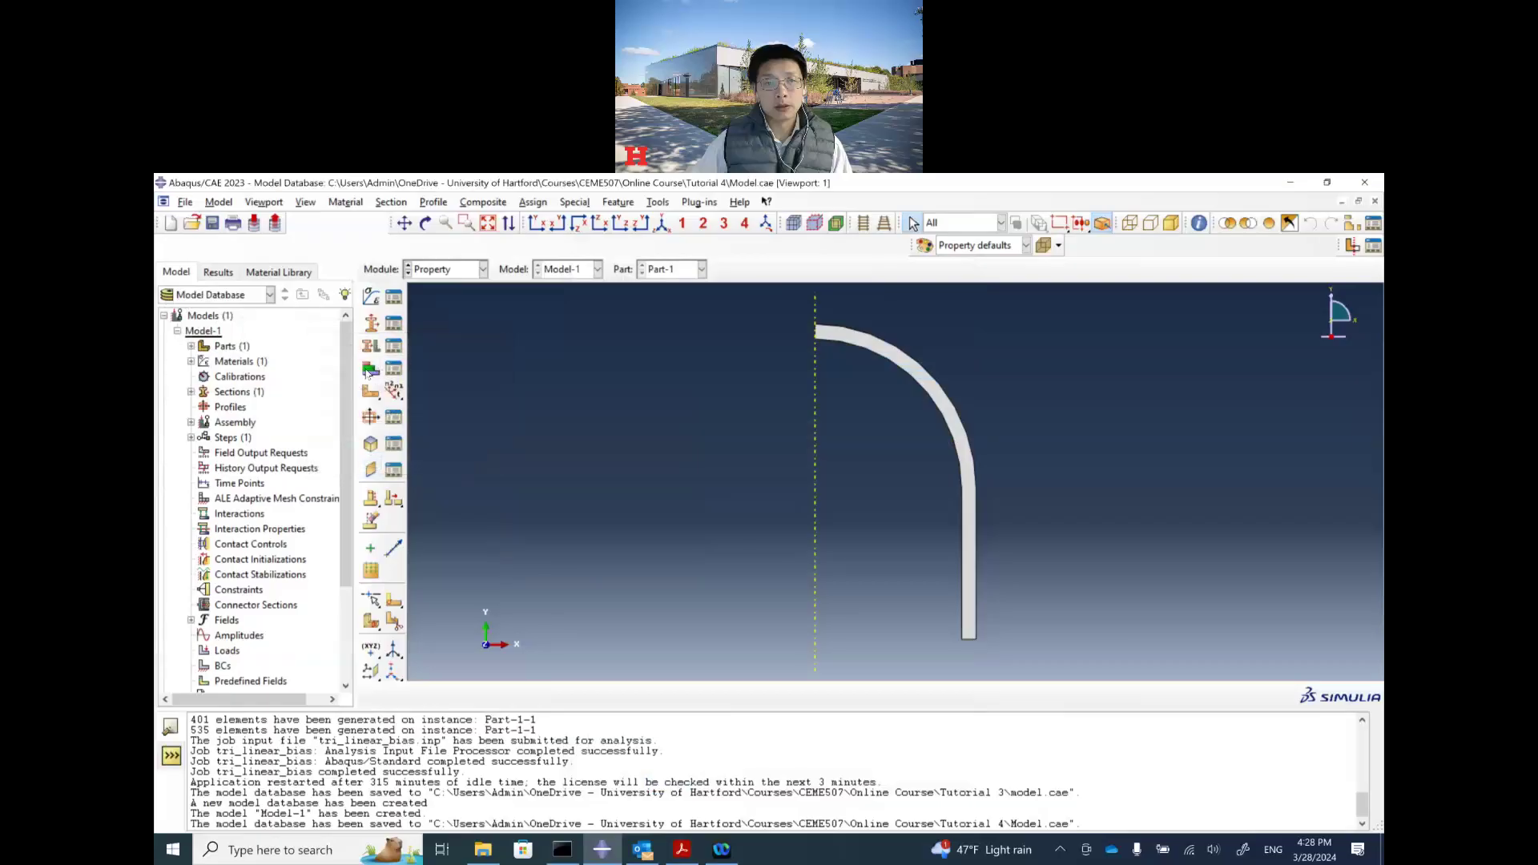
# Assign Section-1 to the entire vessel wall with thickness taken from the section, and save the model database.
pyautogui.click(370, 346)
pyautogui.click(969, 457)
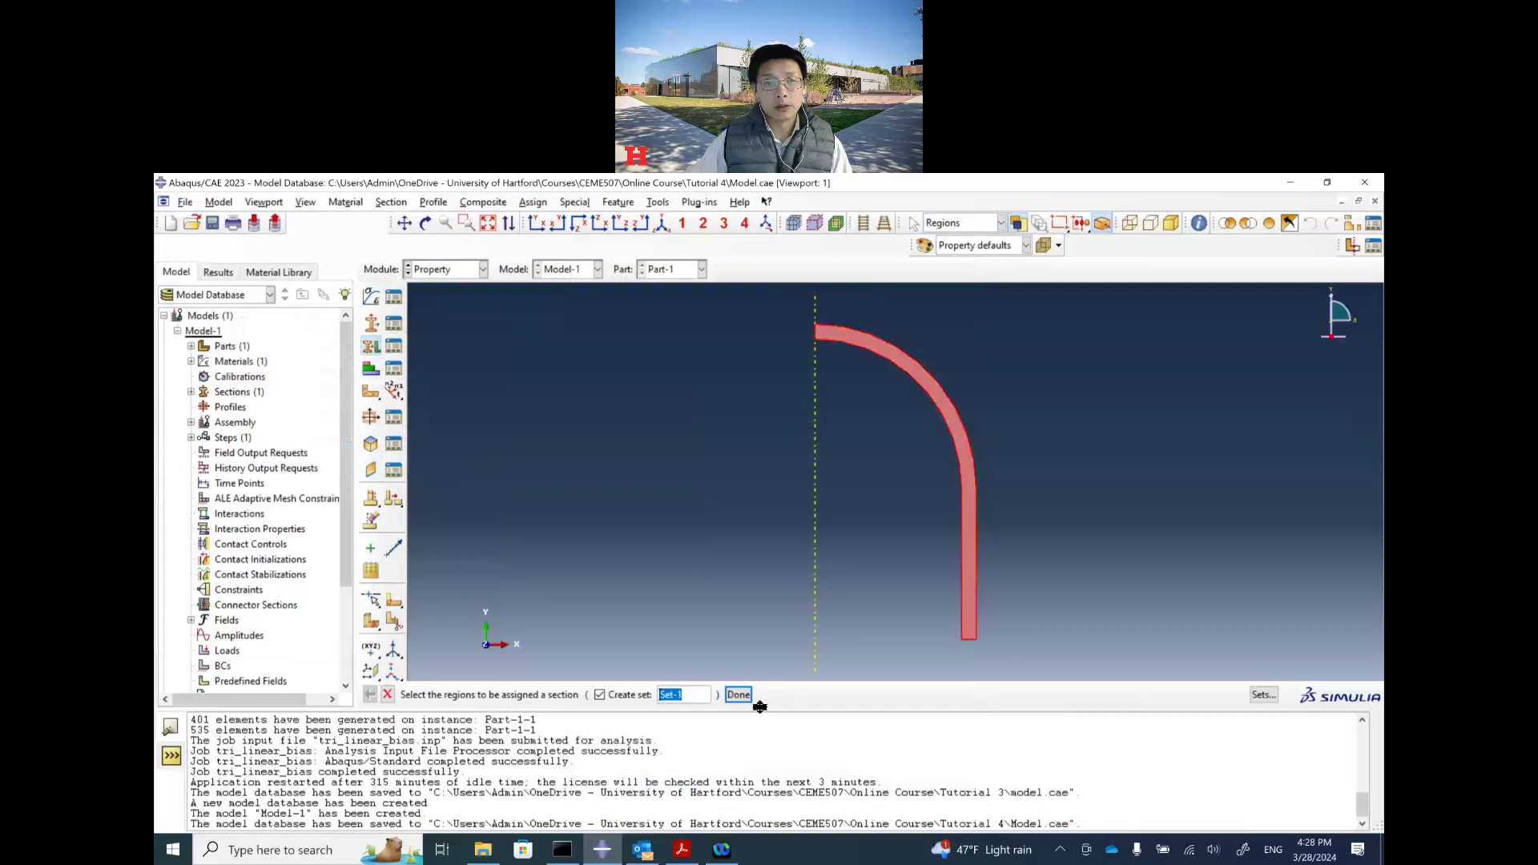
pyautogui.click(738, 694)
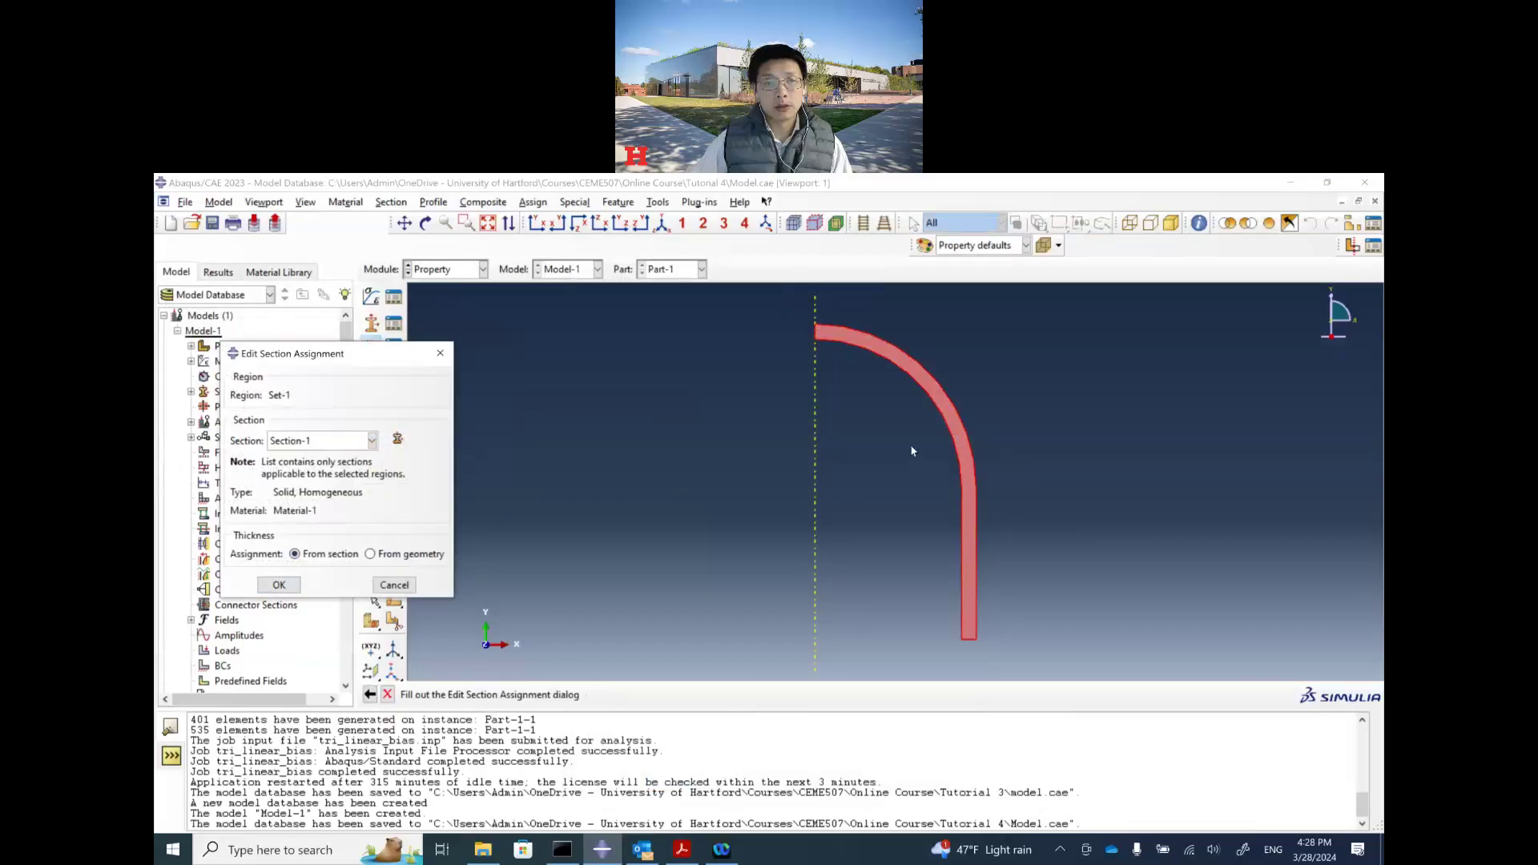
pyautogui.click(279, 585)
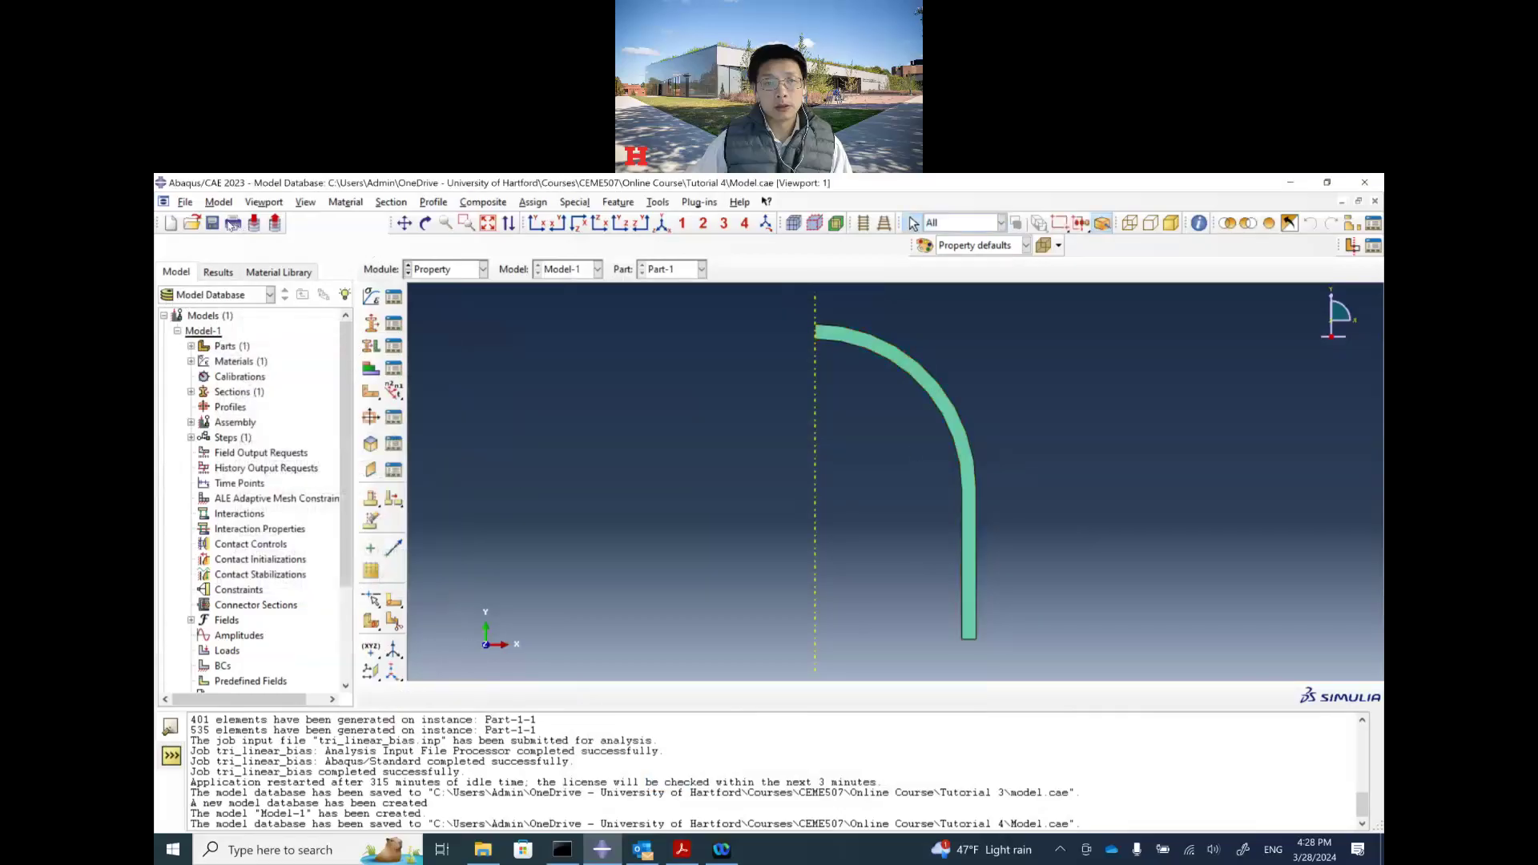
pyautogui.click(213, 223)
# In the Assembly module, create an independent instance of Part-1 and save the model database.
pyautogui.click(436, 270)
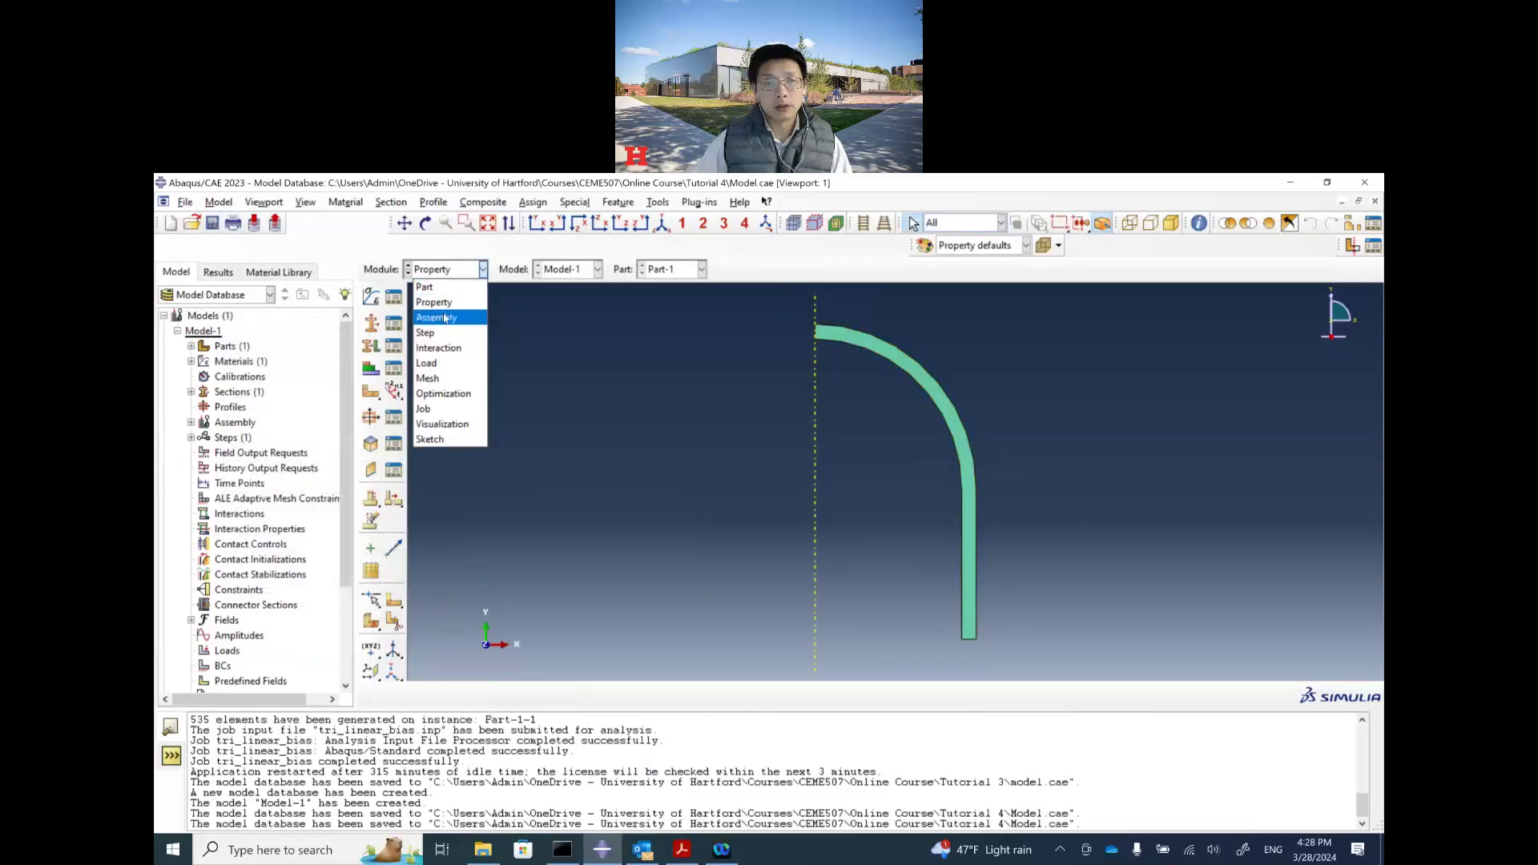
pyautogui.click(445, 318)
pyautogui.click(371, 297)
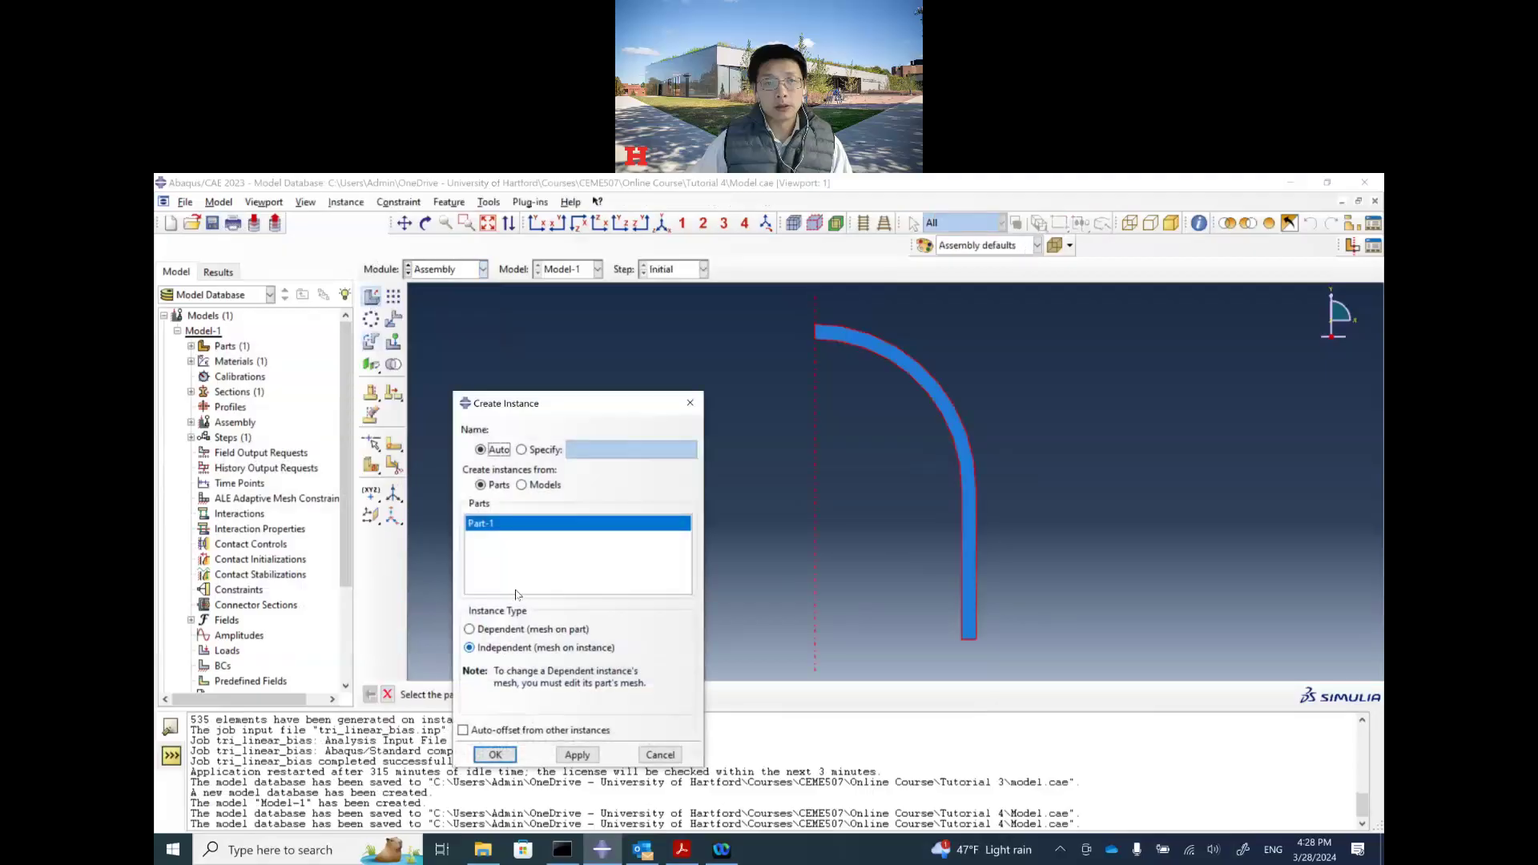
pyautogui.click(495, 754)
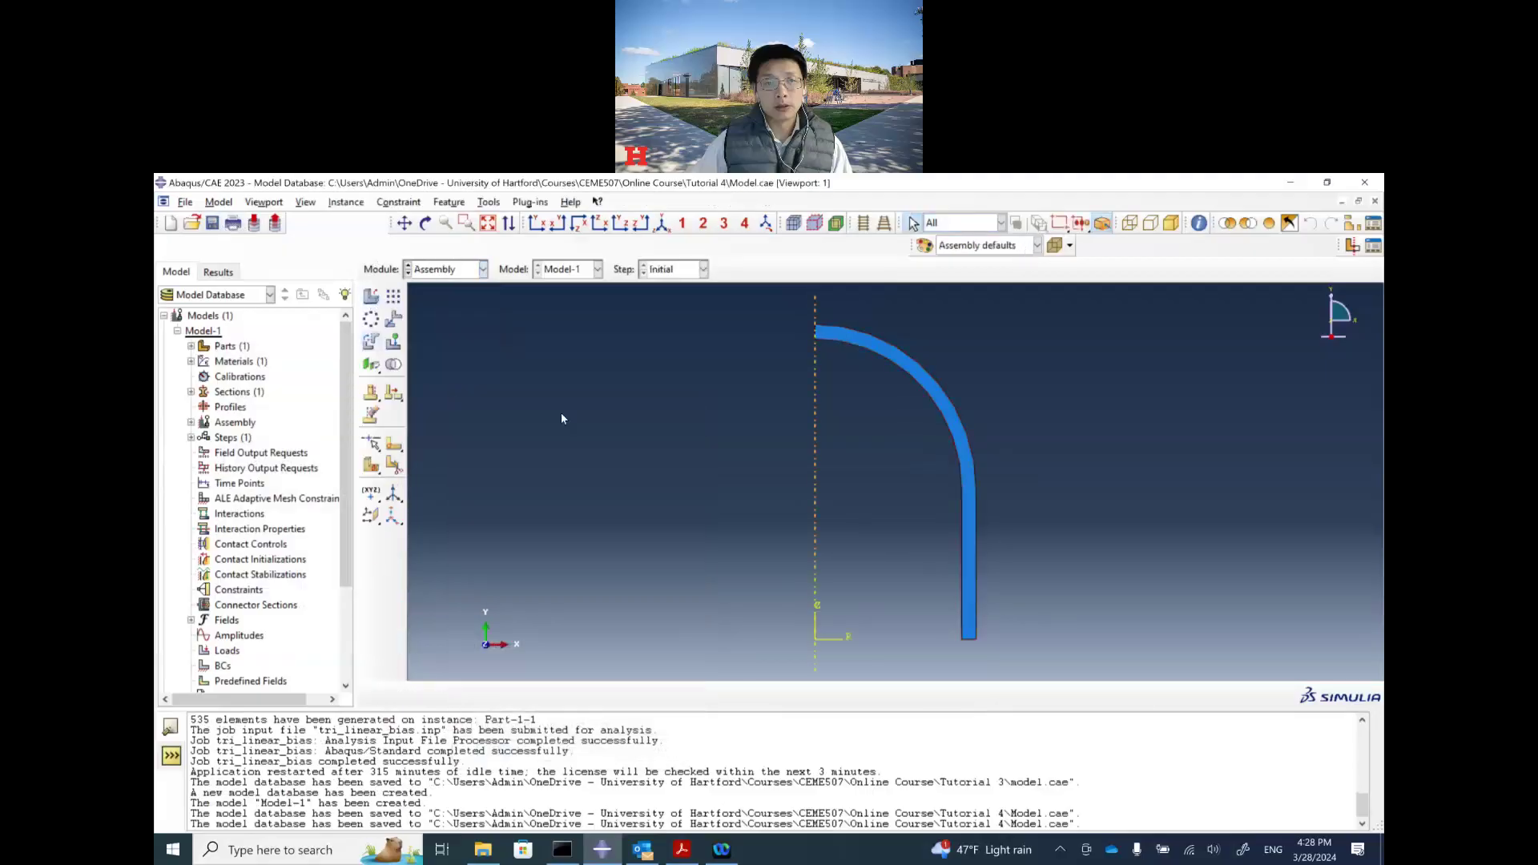
pyautogui.click(212, 223)
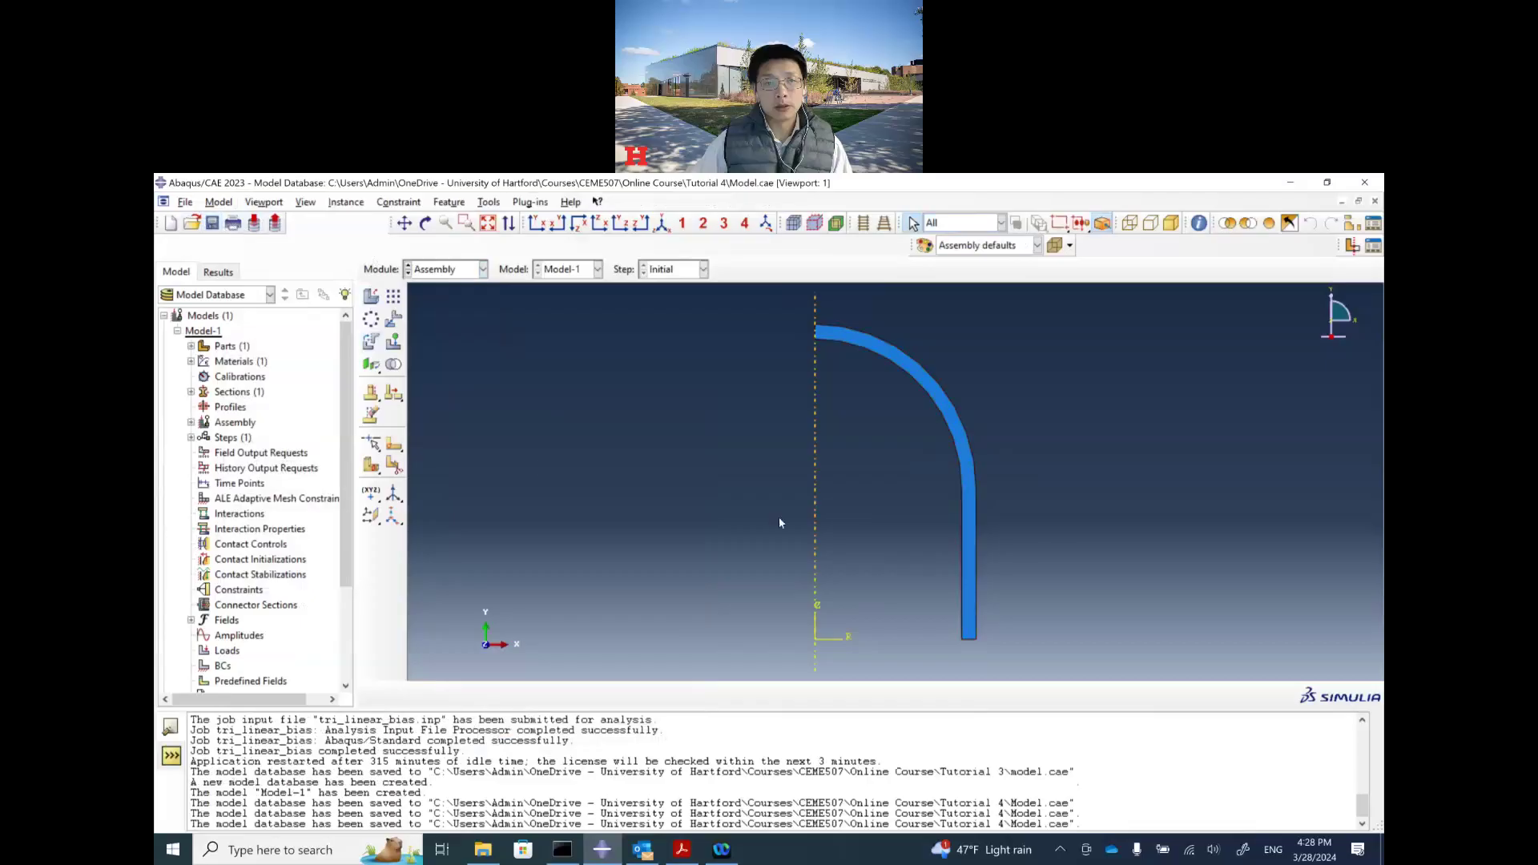
# In the Step module, create a Static, General analysis step with the default settings.
pyautogui.click(449, 269)
pyautogui.click(437, 338)
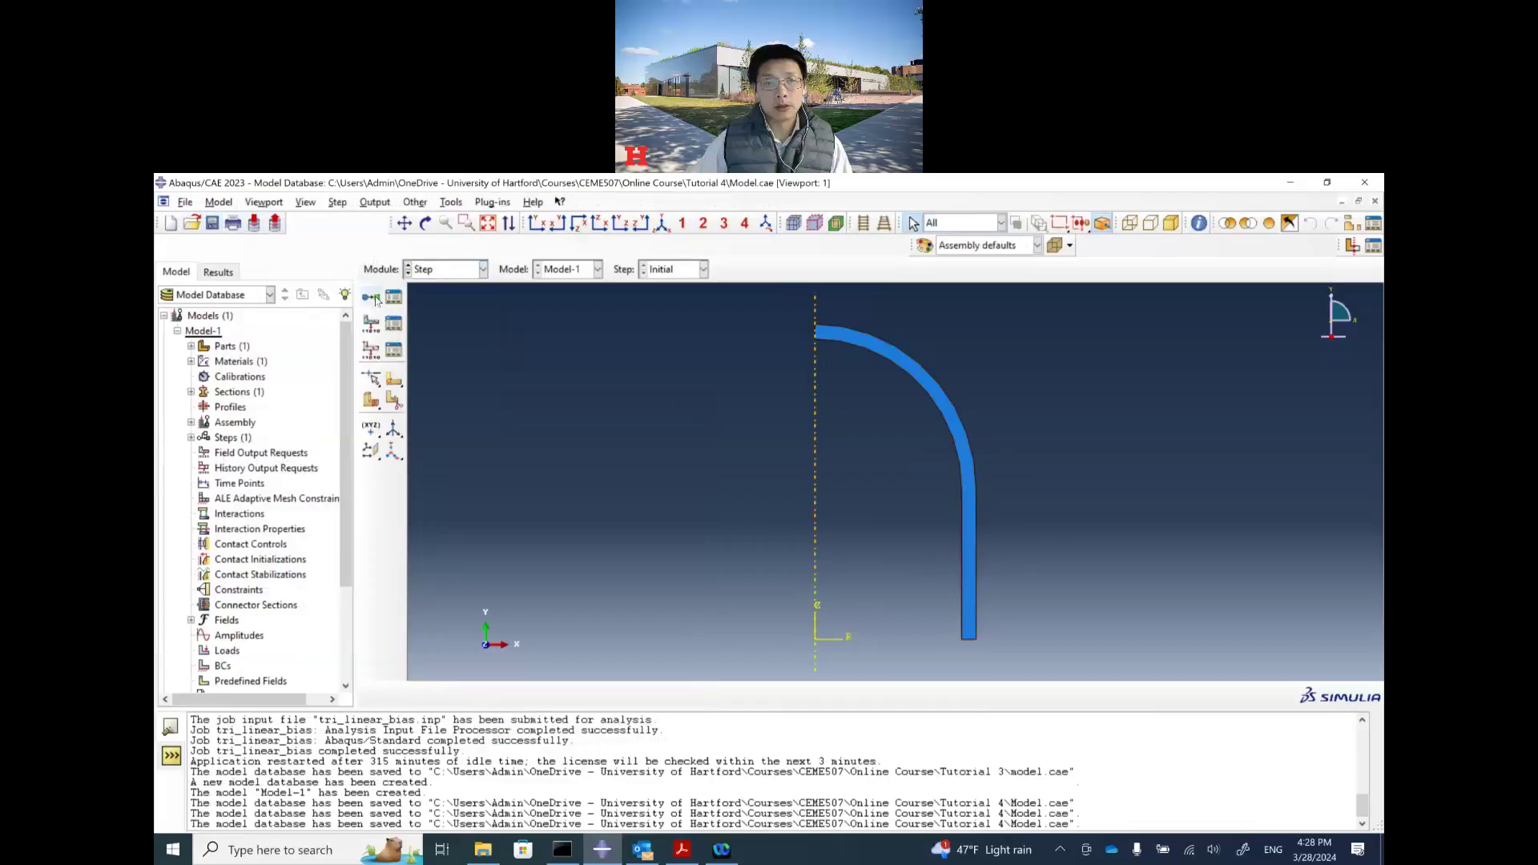
pyautogui.click(371, 297)
pyautogui.click(561, 686)
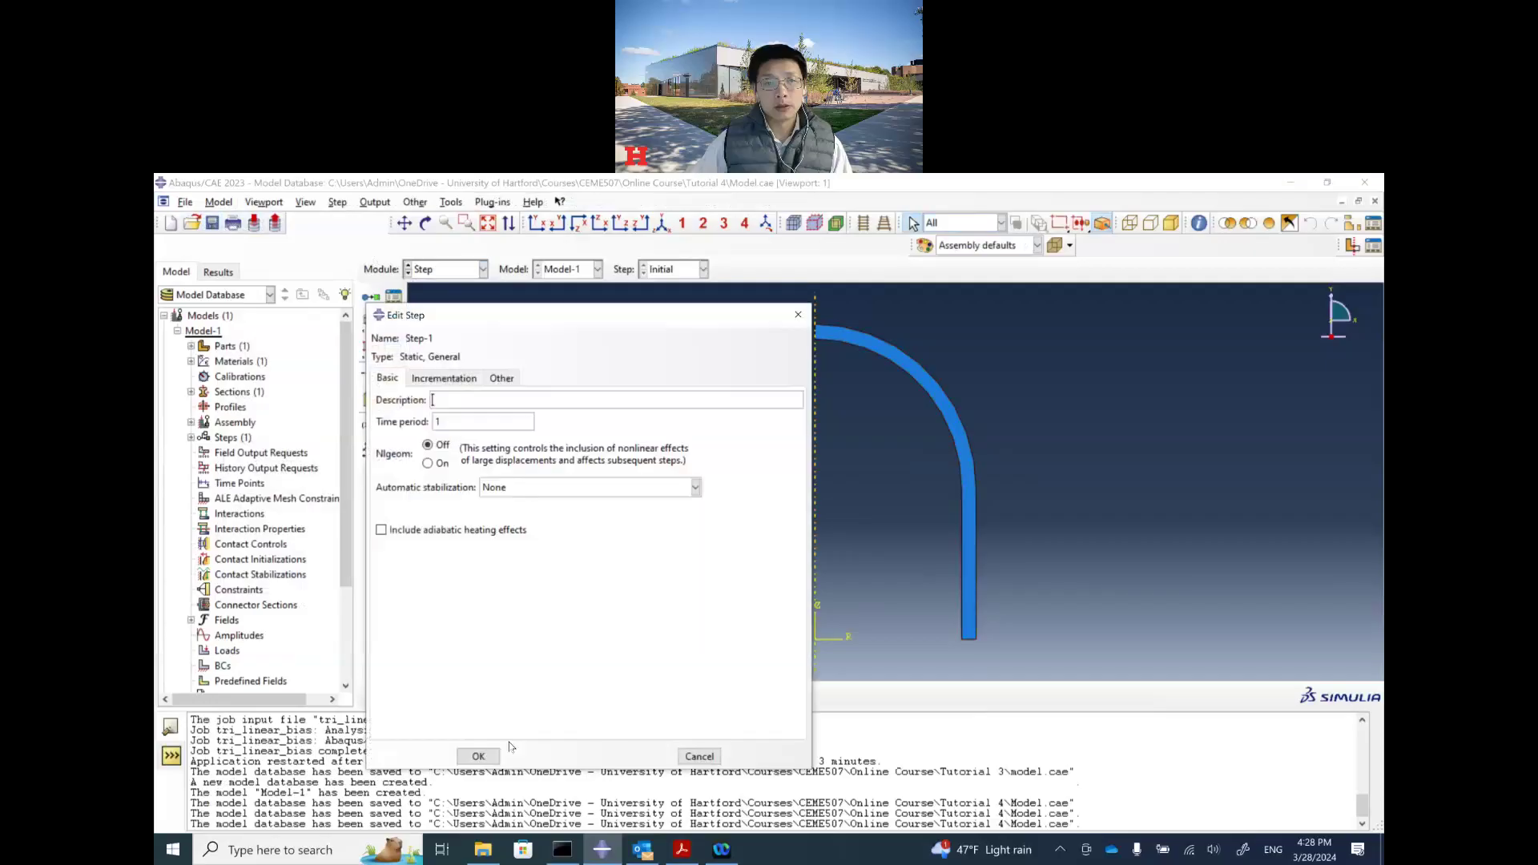
pyautogui.click(496, 757)
# In the Load module, apply a YSYMM symmetry boundary condition in Step-1 to the lower end edge of the straight side wall.
pyautogui.click(446, 276)
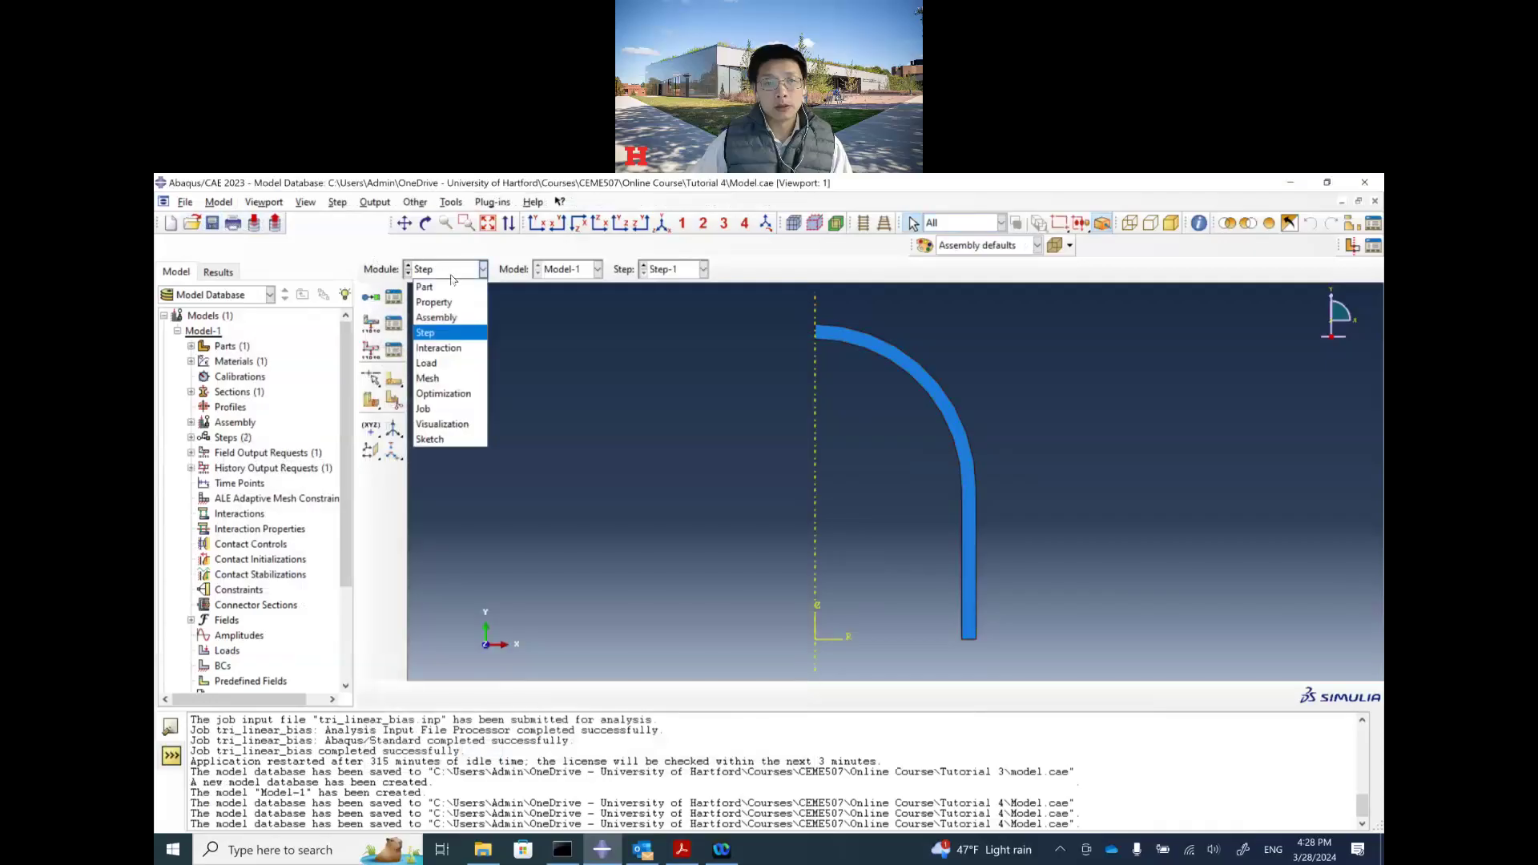
pyautogui.click(462, 364)
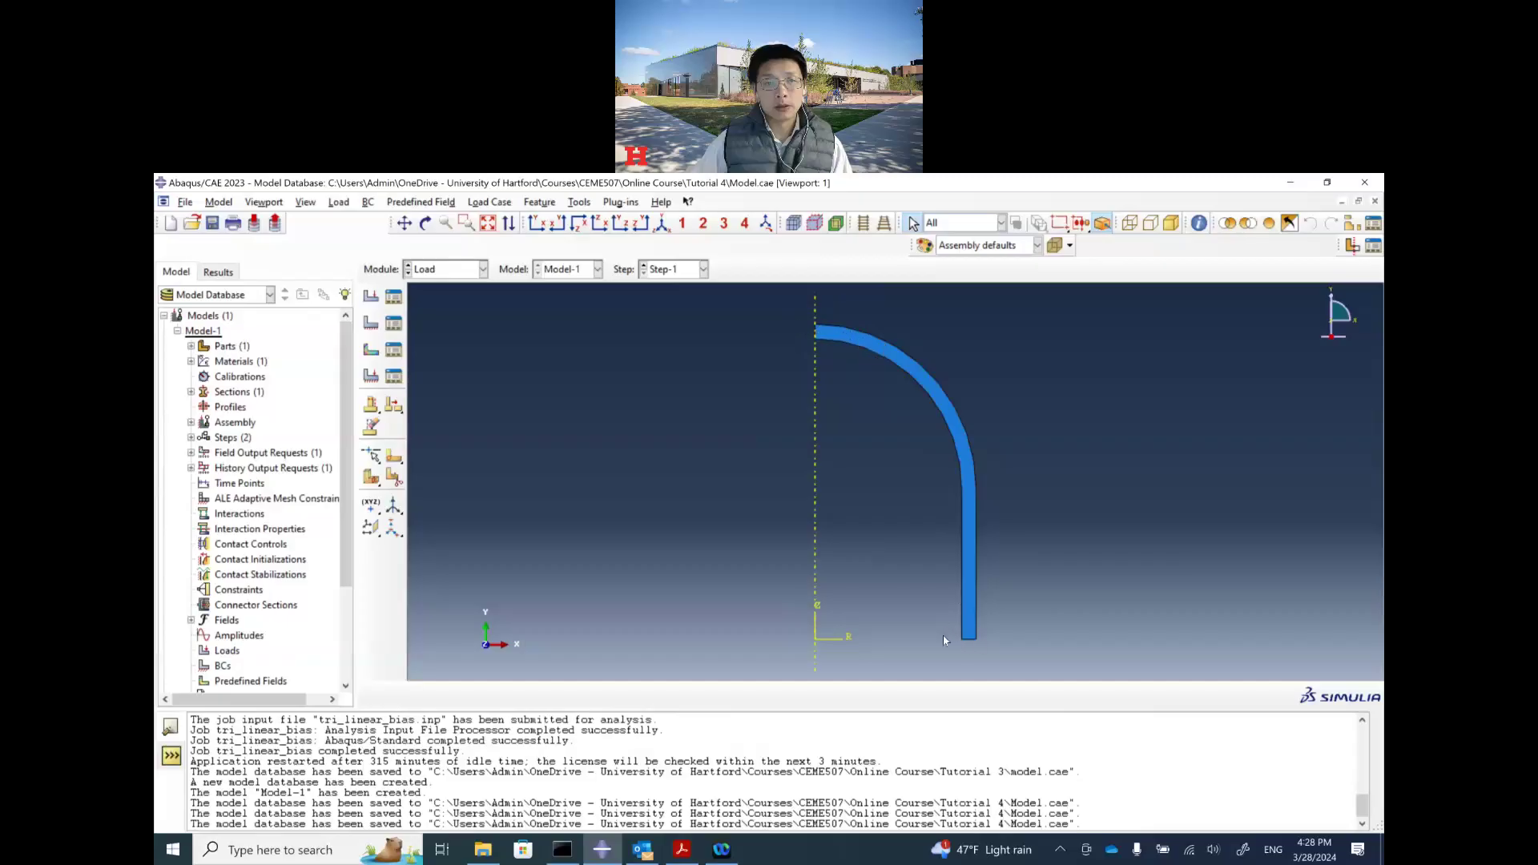
pyautogui.moveTo(996, 660); pyautogui.dragTo(993, 657)
pyautogui.click(371, 325)
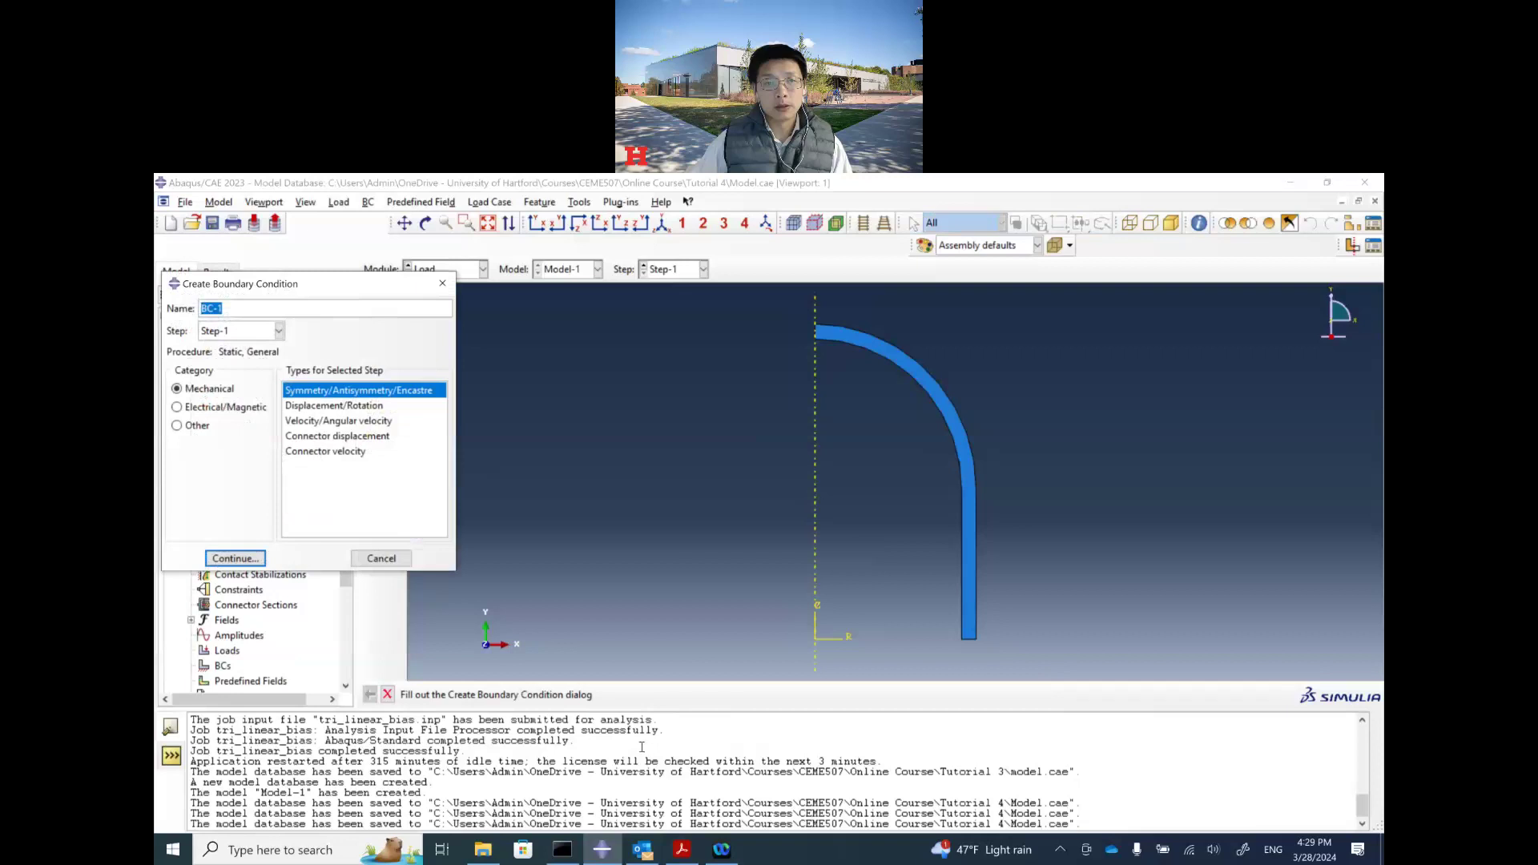
pyautogui.click(235, 558)
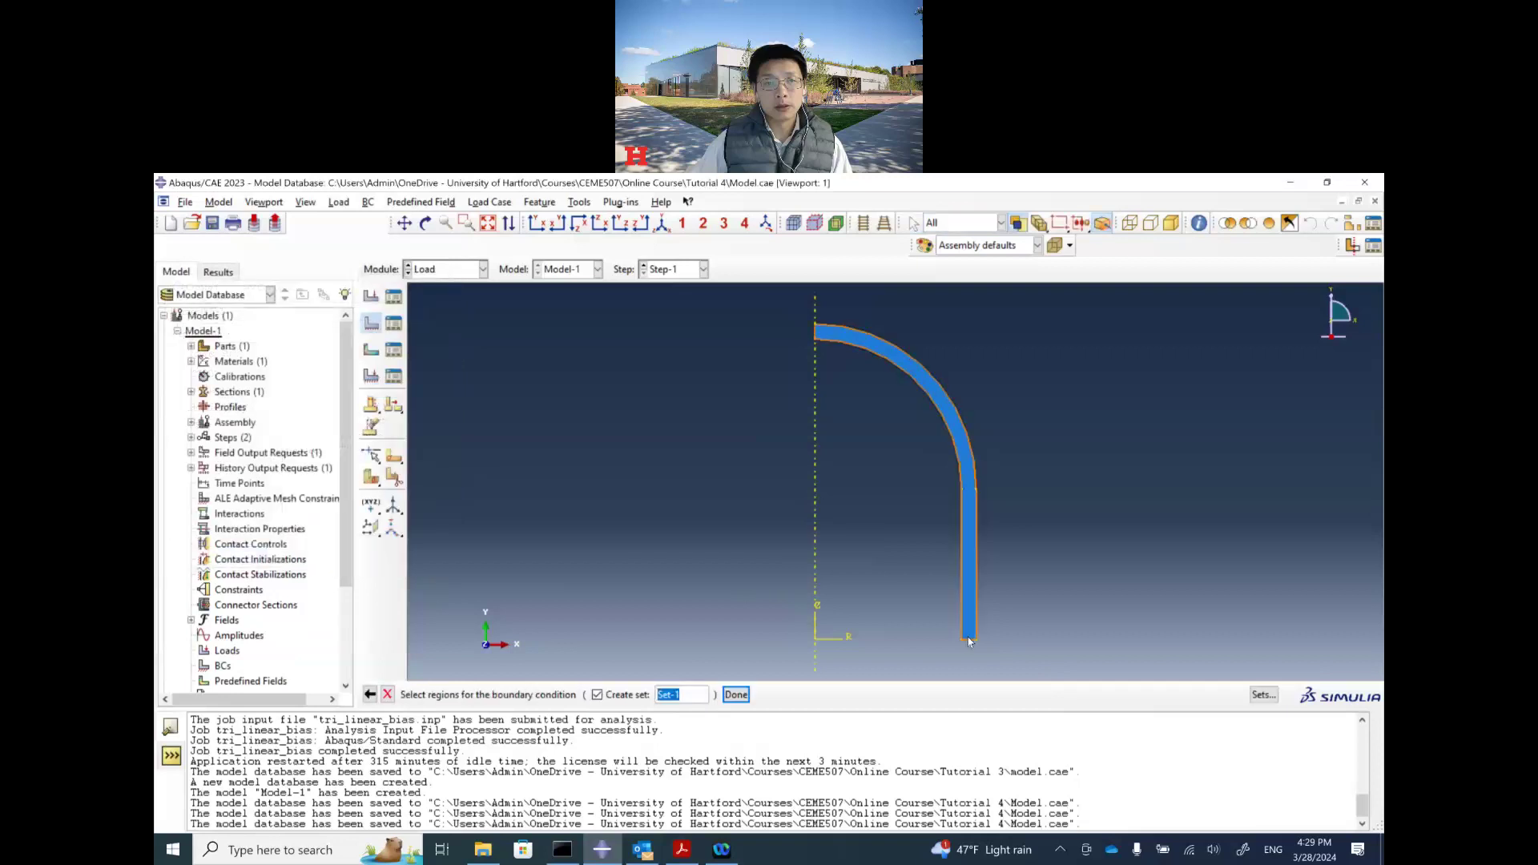
pyautogui.click(968, 639)
pyautogui.click(749, 695)
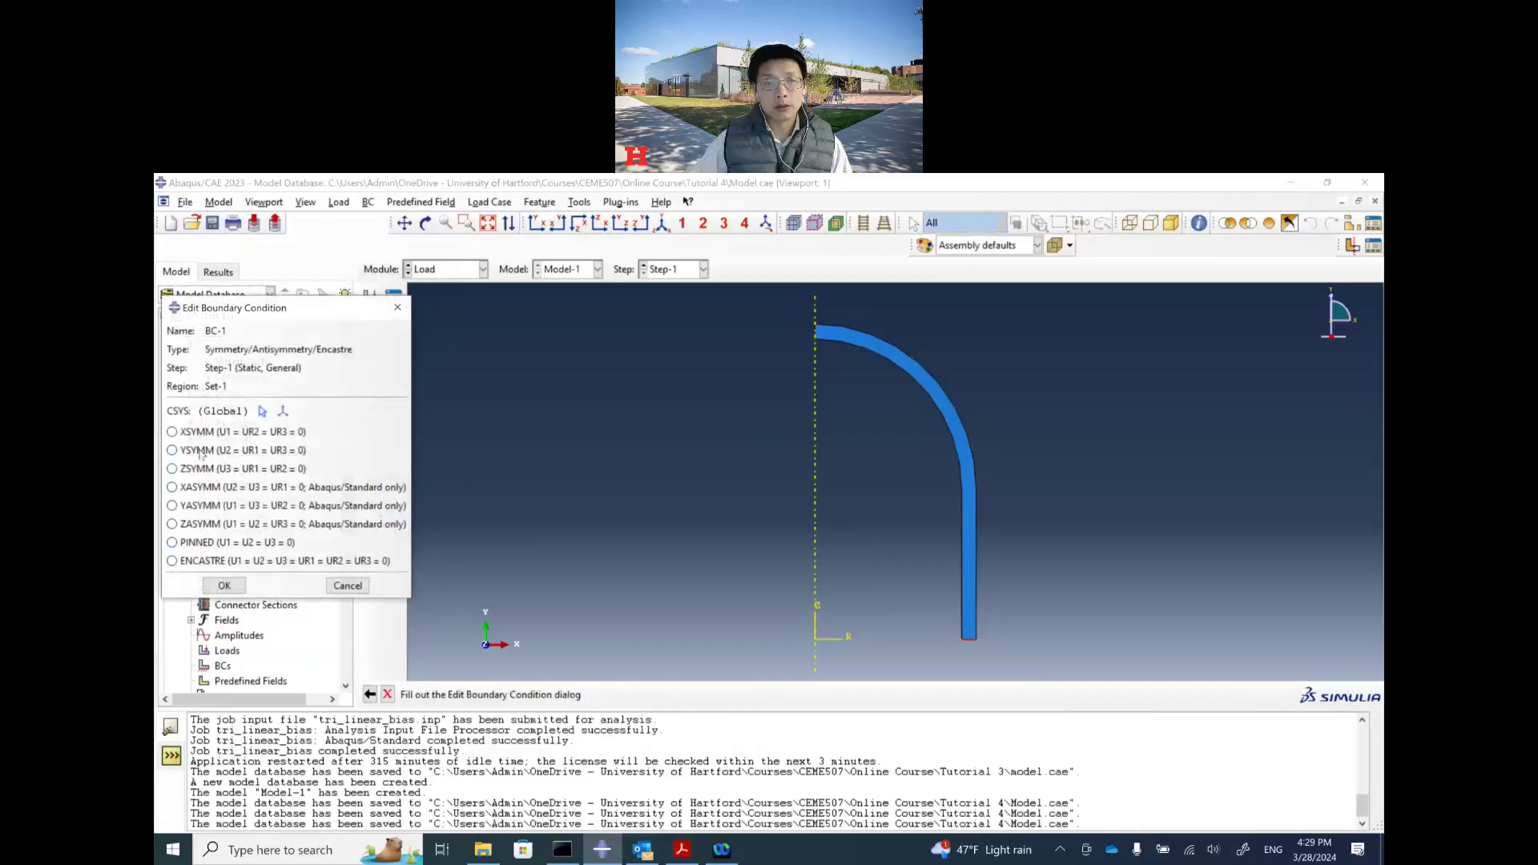
pyautogui.click(200, 452)
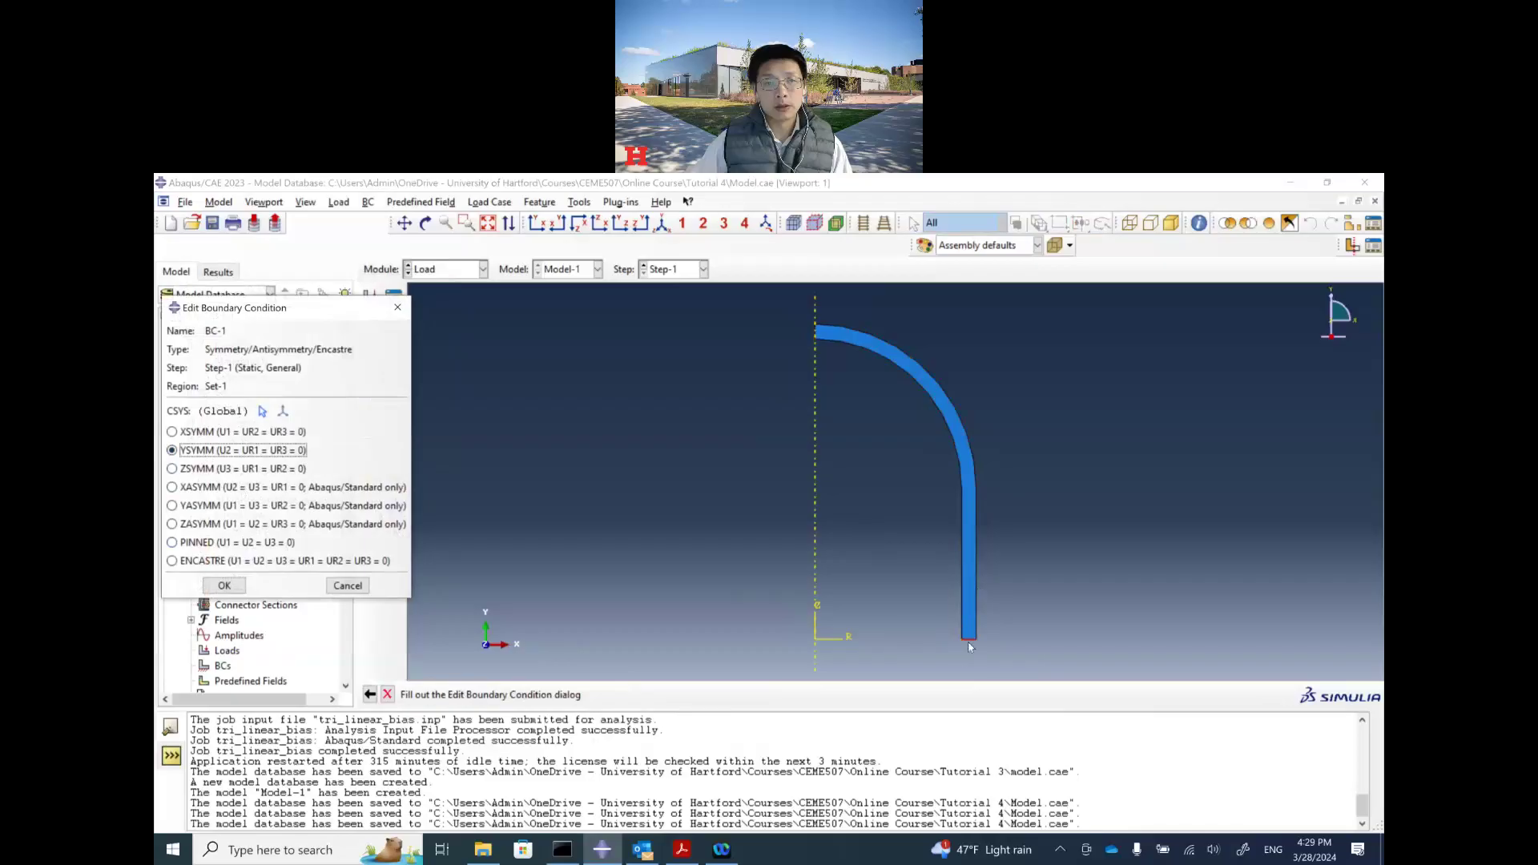
pyautogui.click(225, 586)
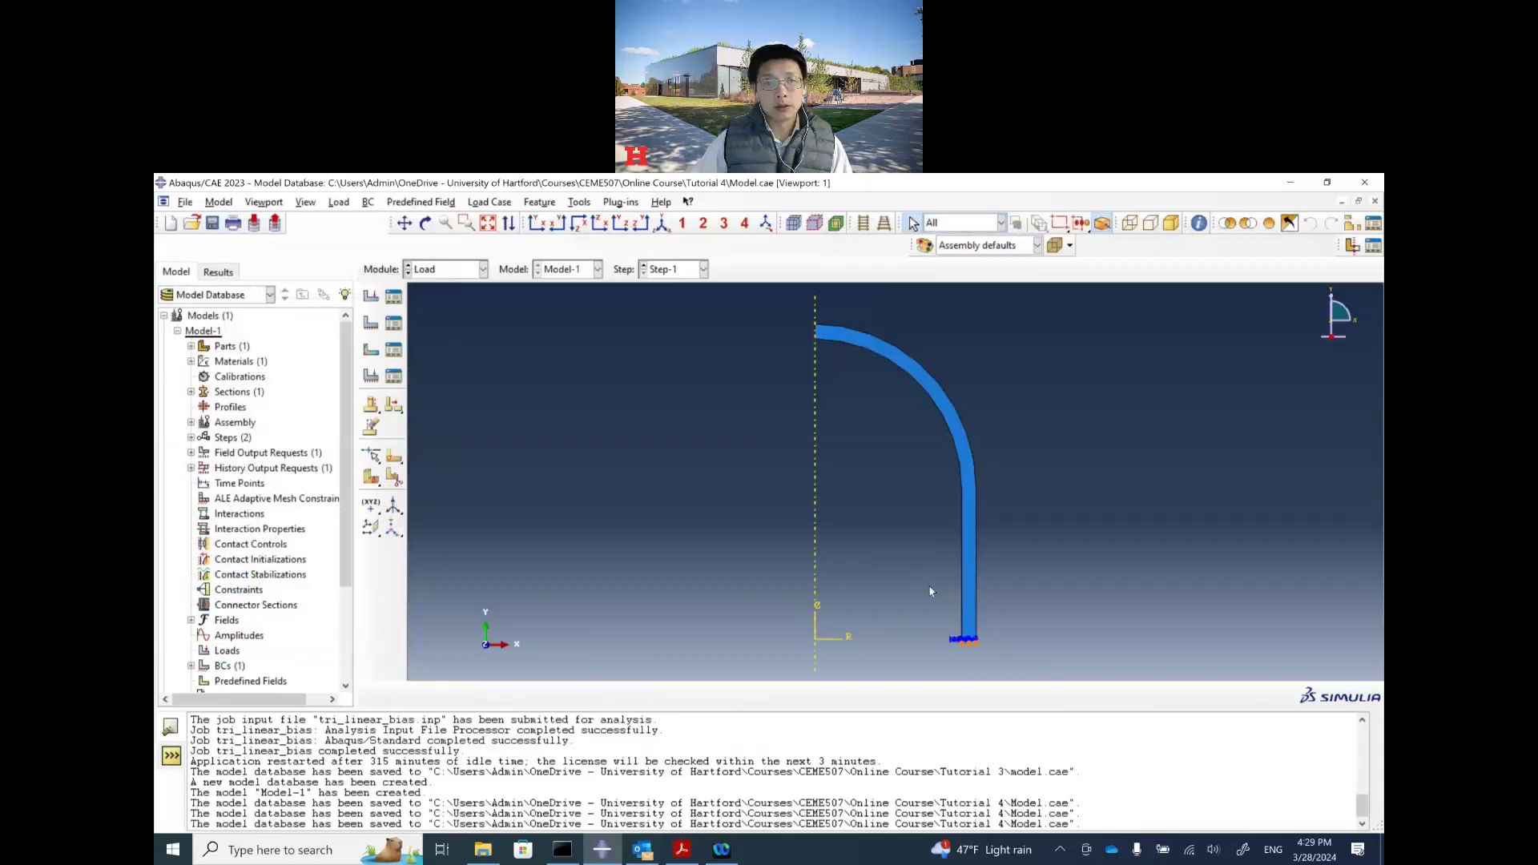
# Following the tutorial PDF, apply an XSYMM symmetry boundary condition in Step-1 to the end cap edge on the axis, and save the model.
pyautogui.click(682, 849)
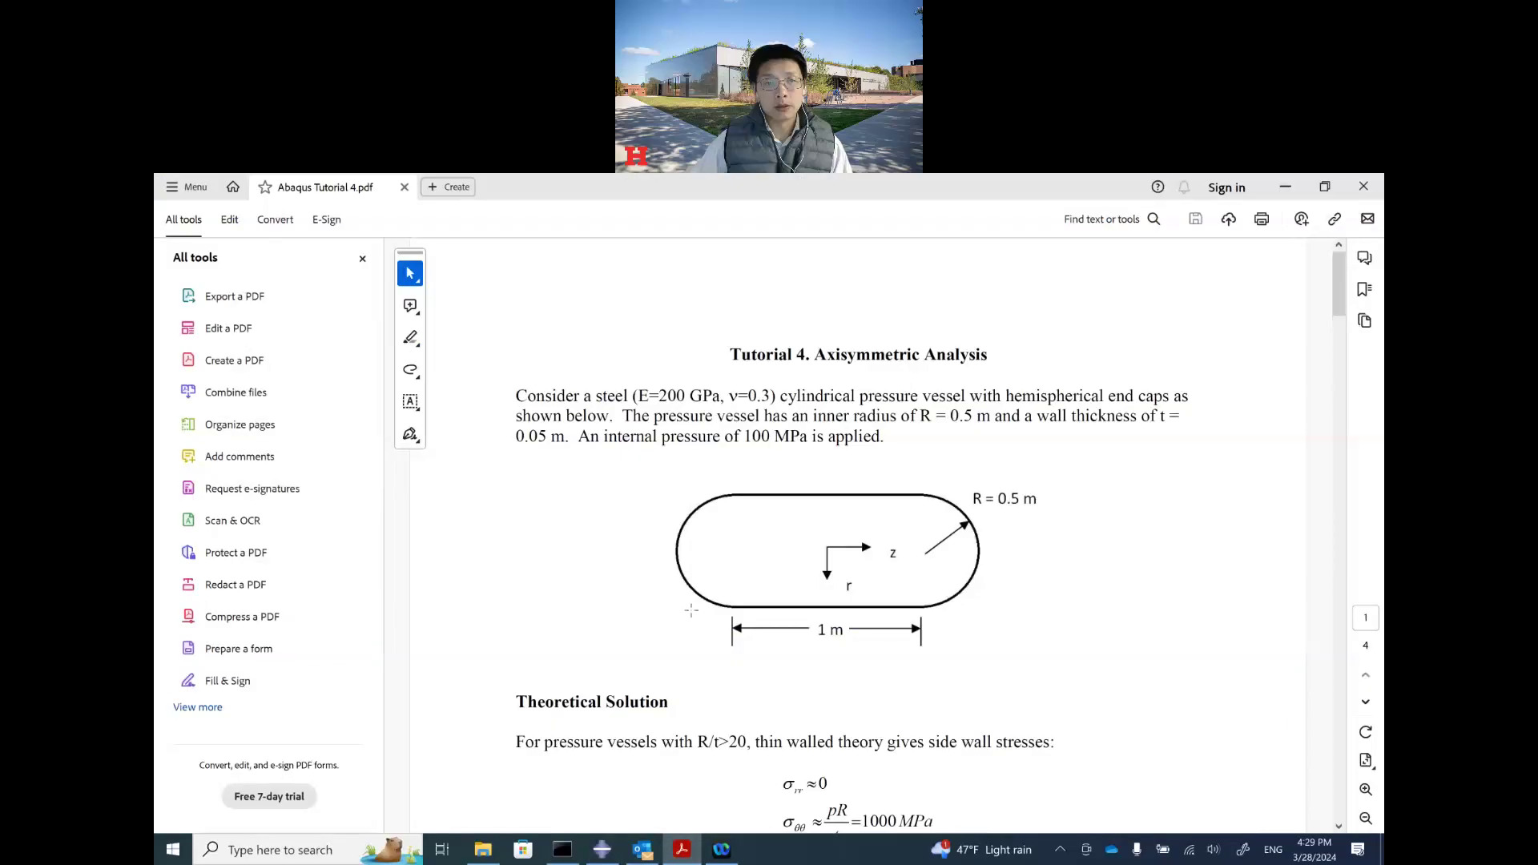
pyautogui.scroll(-1, 923, 567)
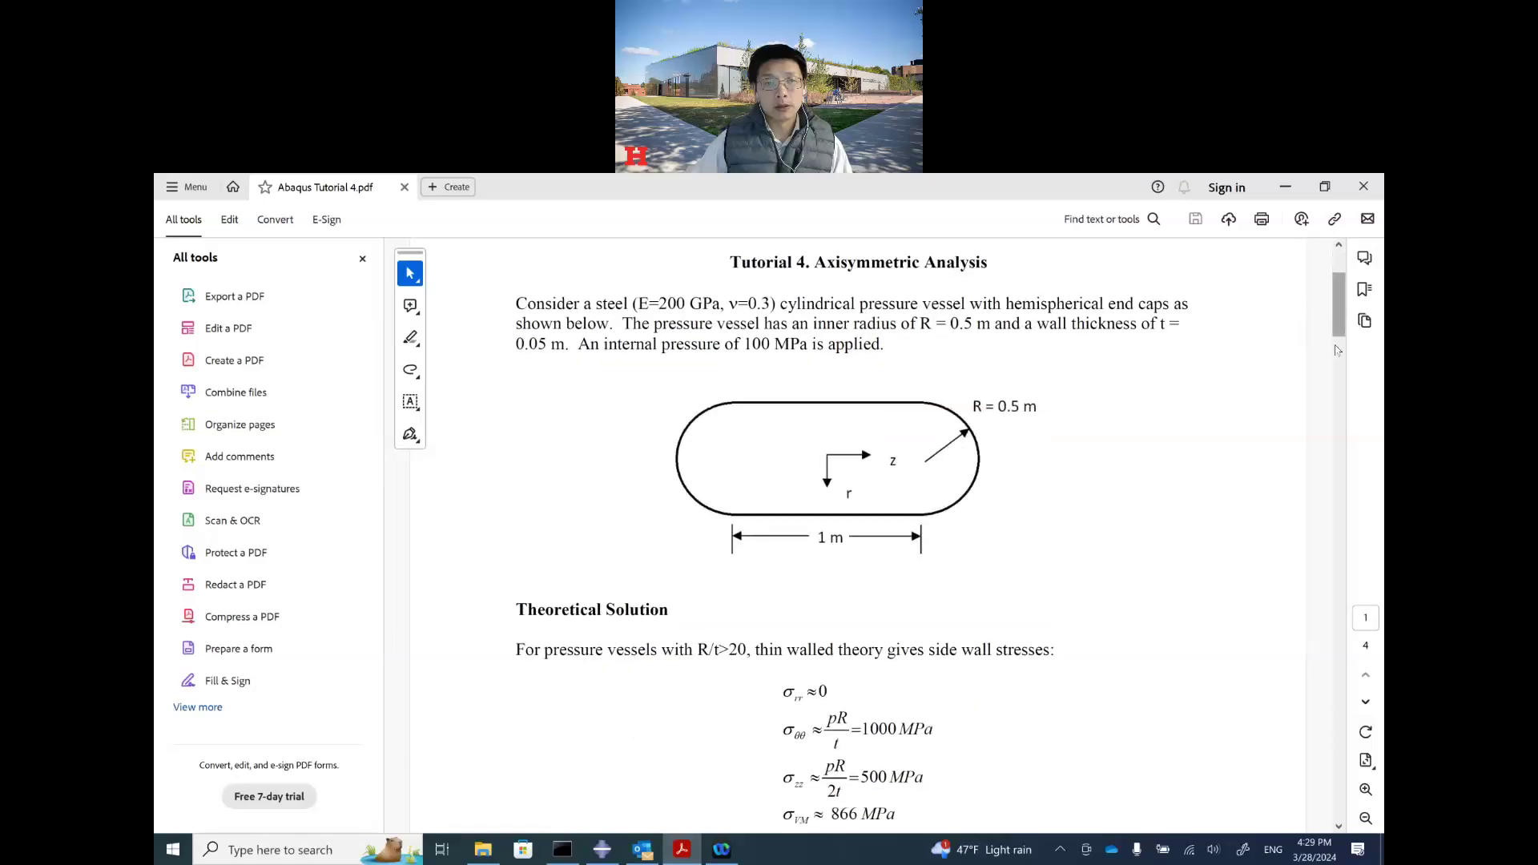
pyautogui.moveTo(1338, 306); pyautogui.dragTo(1351, 526)
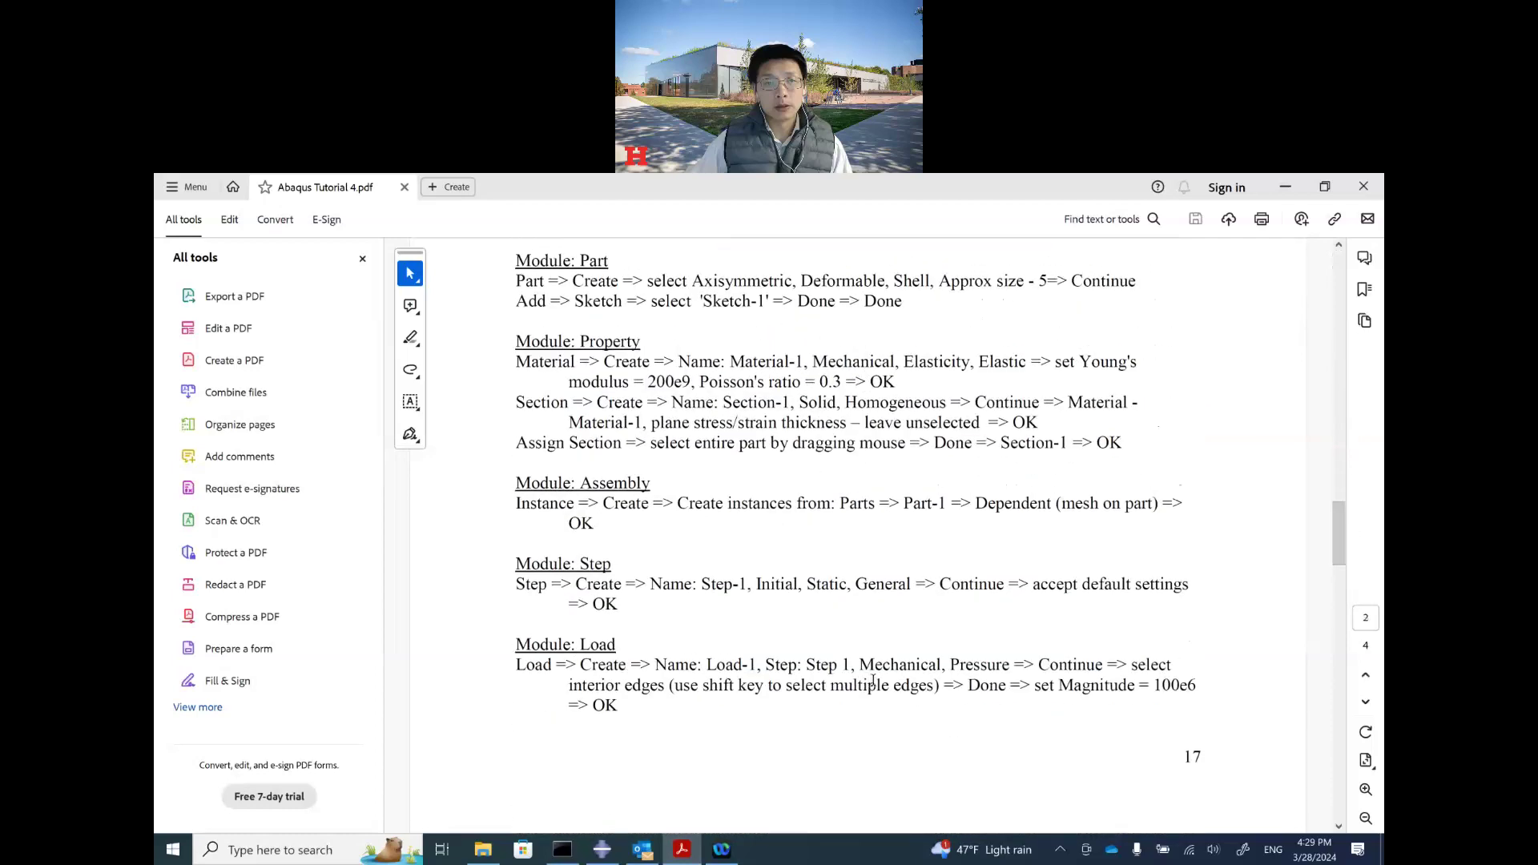
pyautogui.scroll(-6, 876, 685)
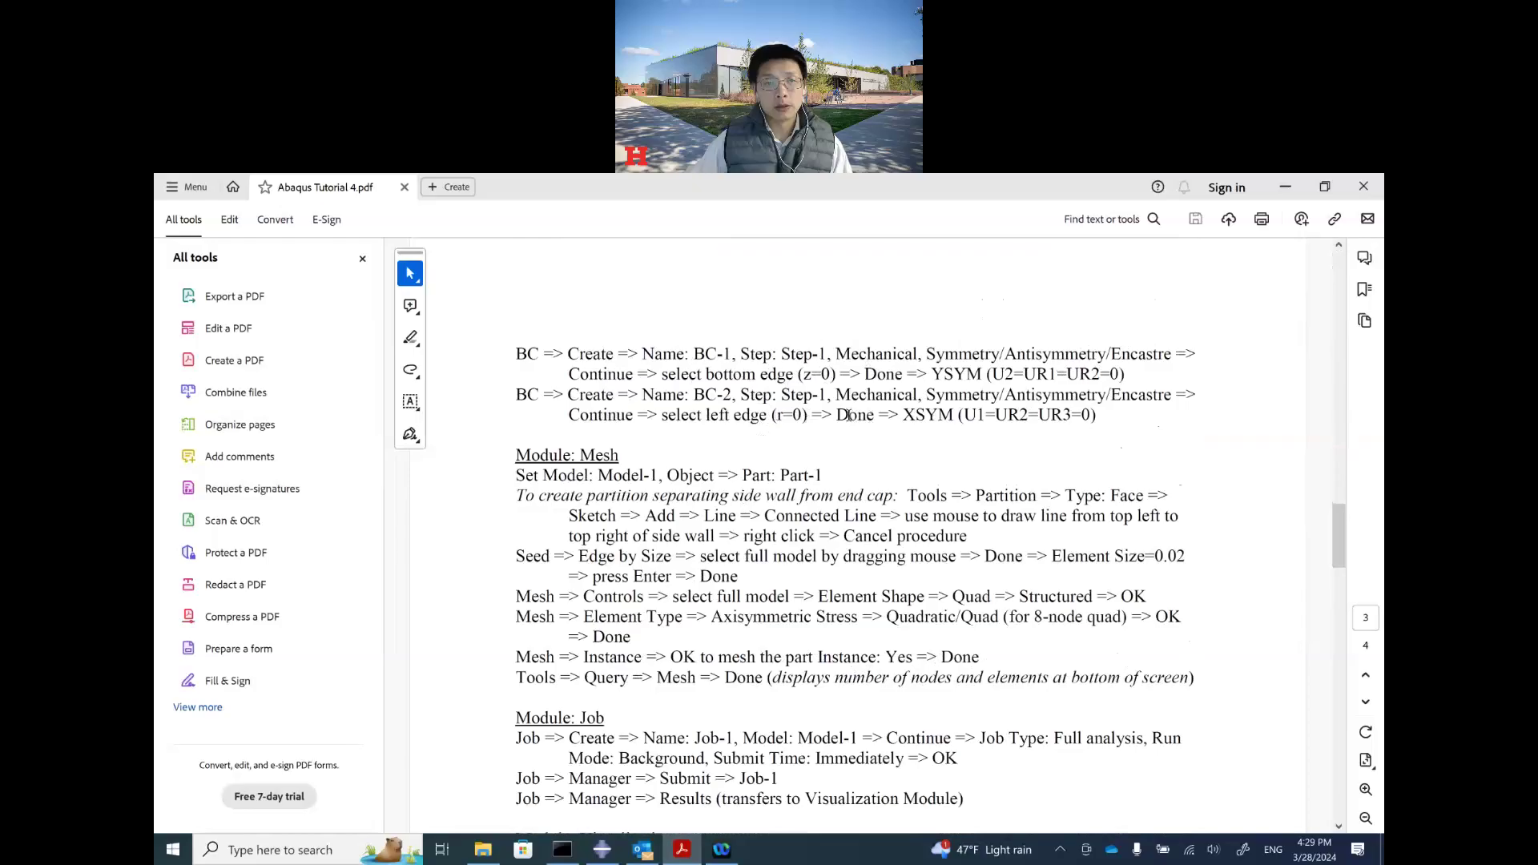
pyautogui.moveTo(836, 415); pyautogui.dragTo(1097, 419)
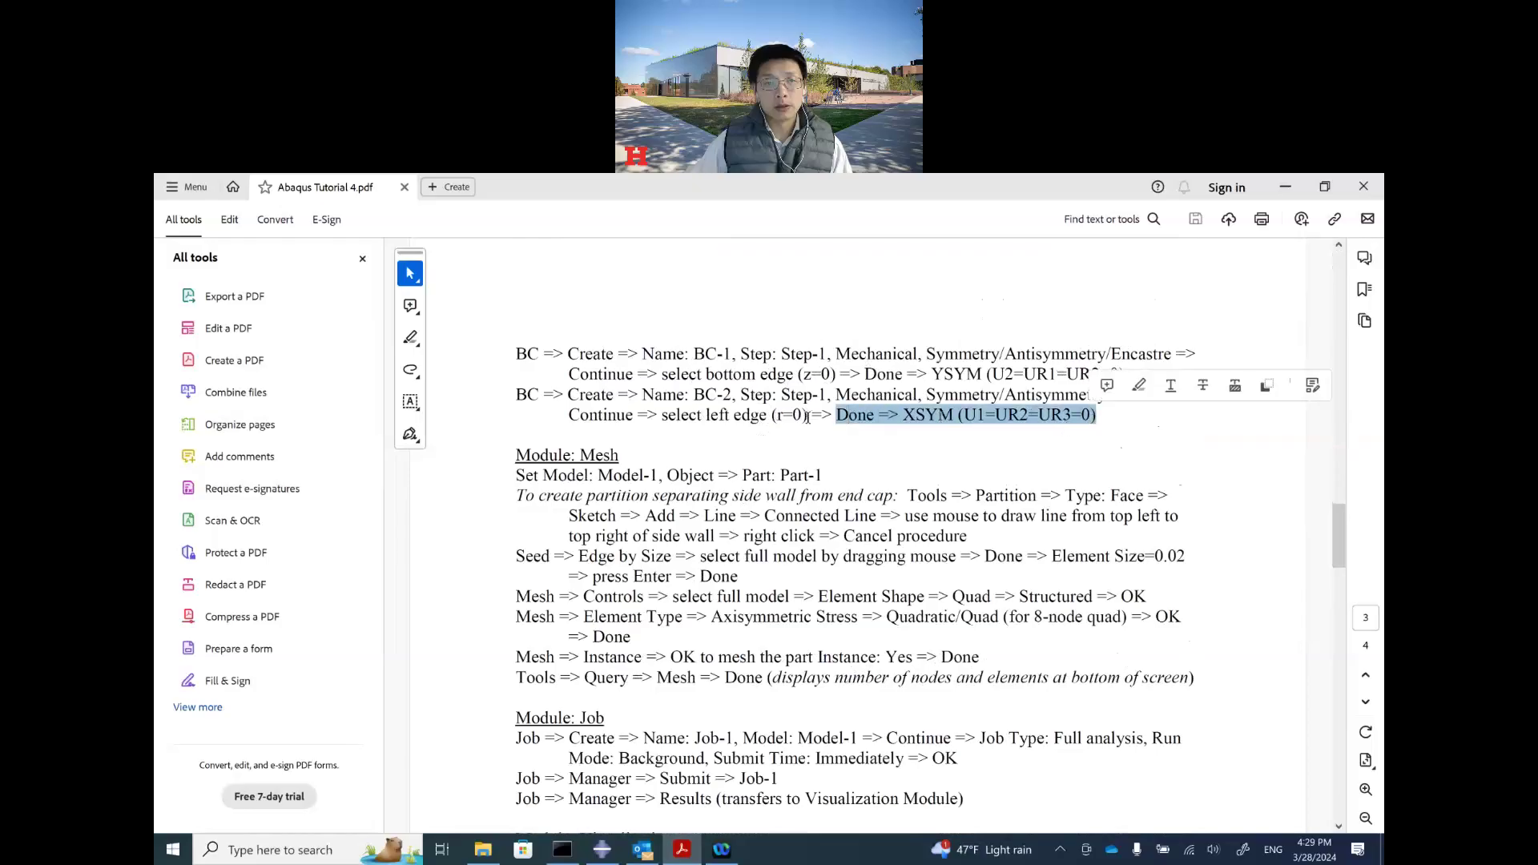
pyautogui.hotkey('alt', 'Tab')
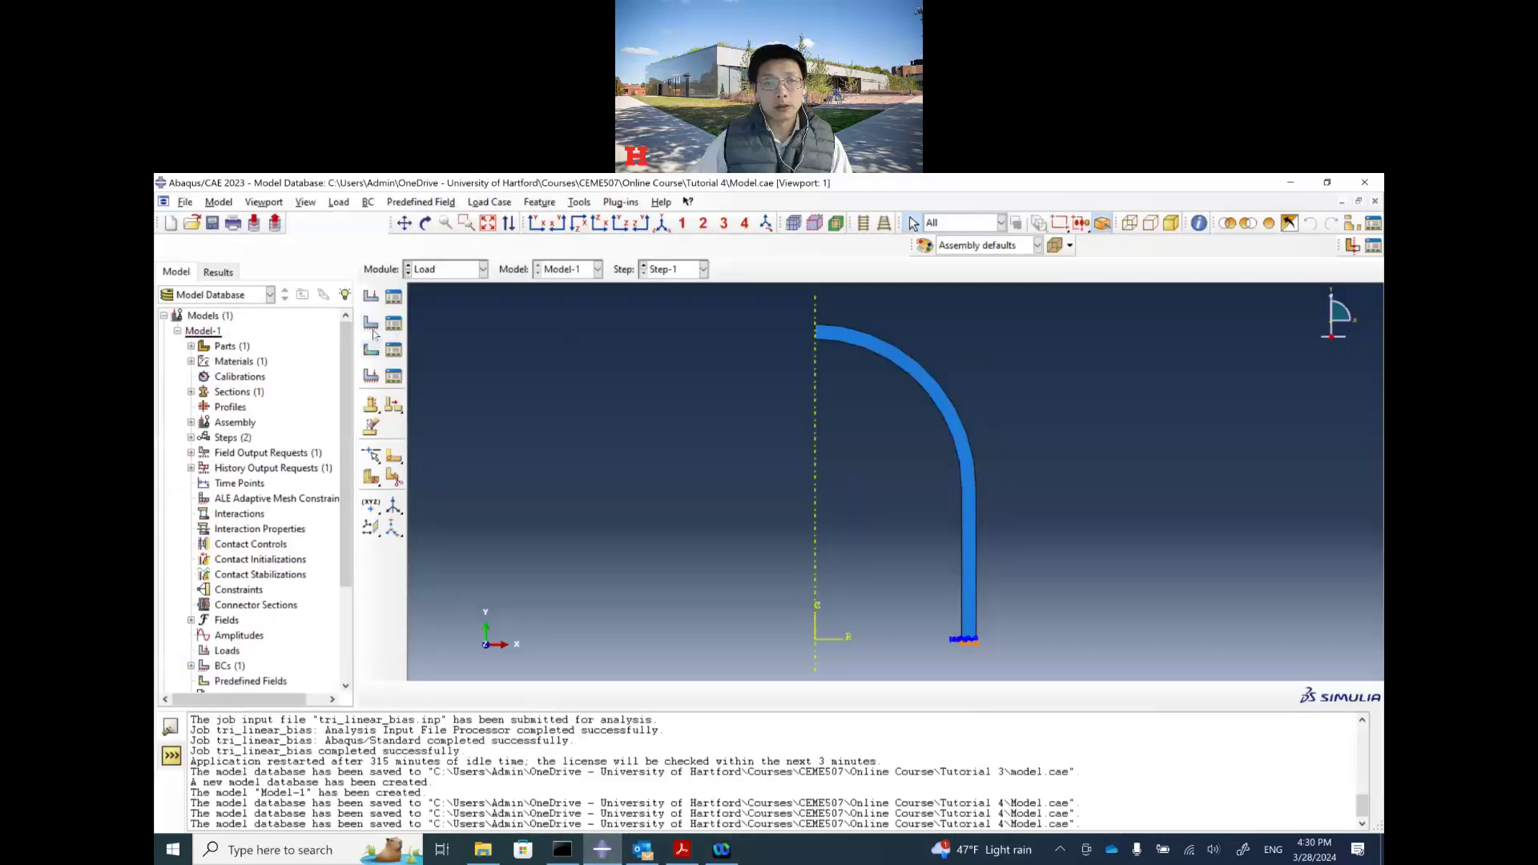
pyautogui.click(371, 322)
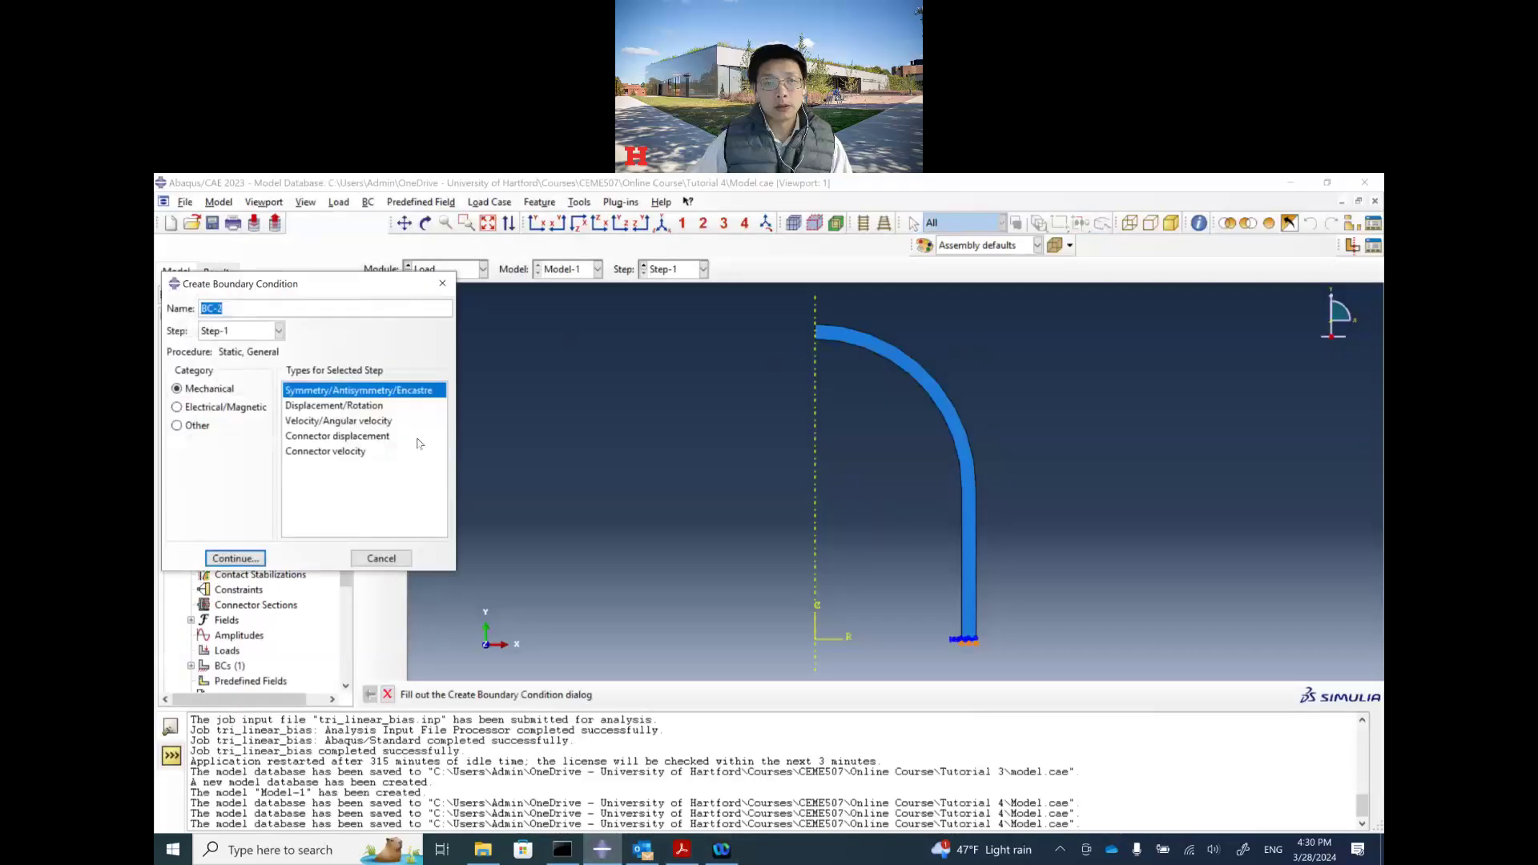
pyautogui.click(233, 558)
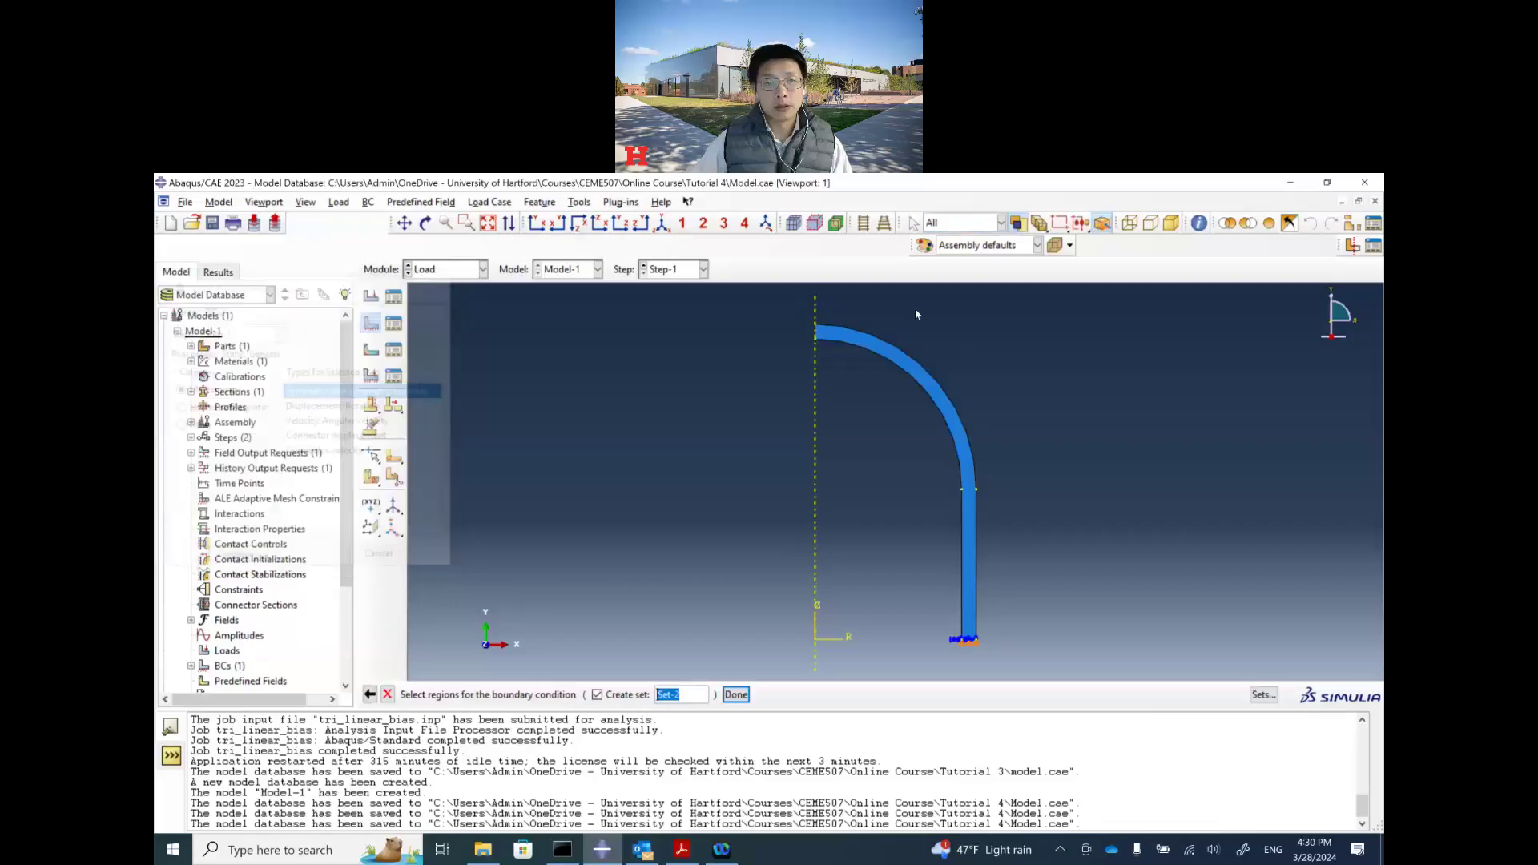
pyautogui.click(816, 333)
pyautogui.click(737, 695)
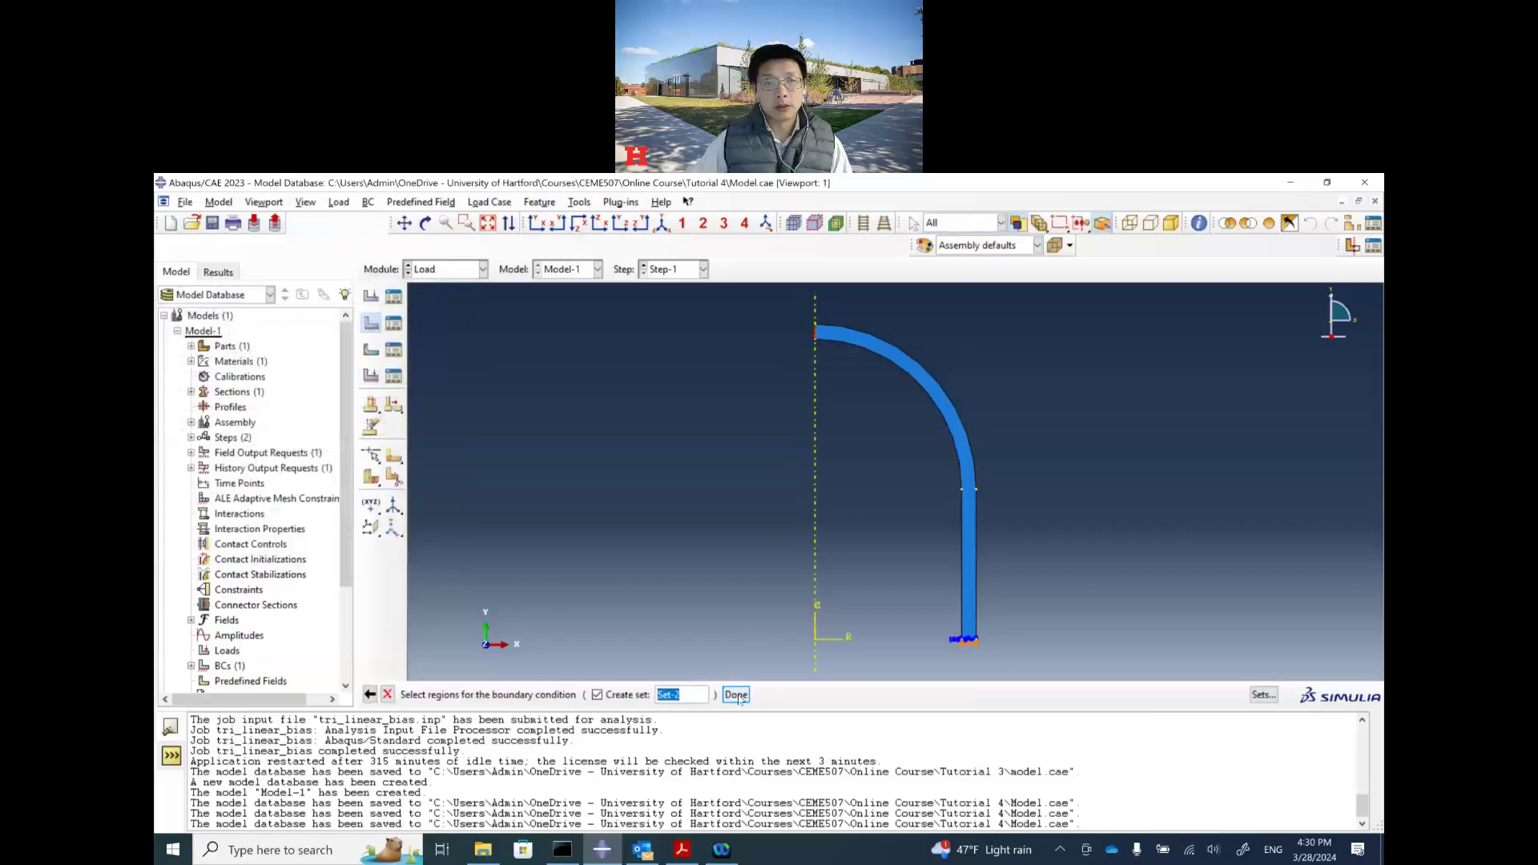
pyautogui.click(217, 433)
pyautogui.click(224, 585)
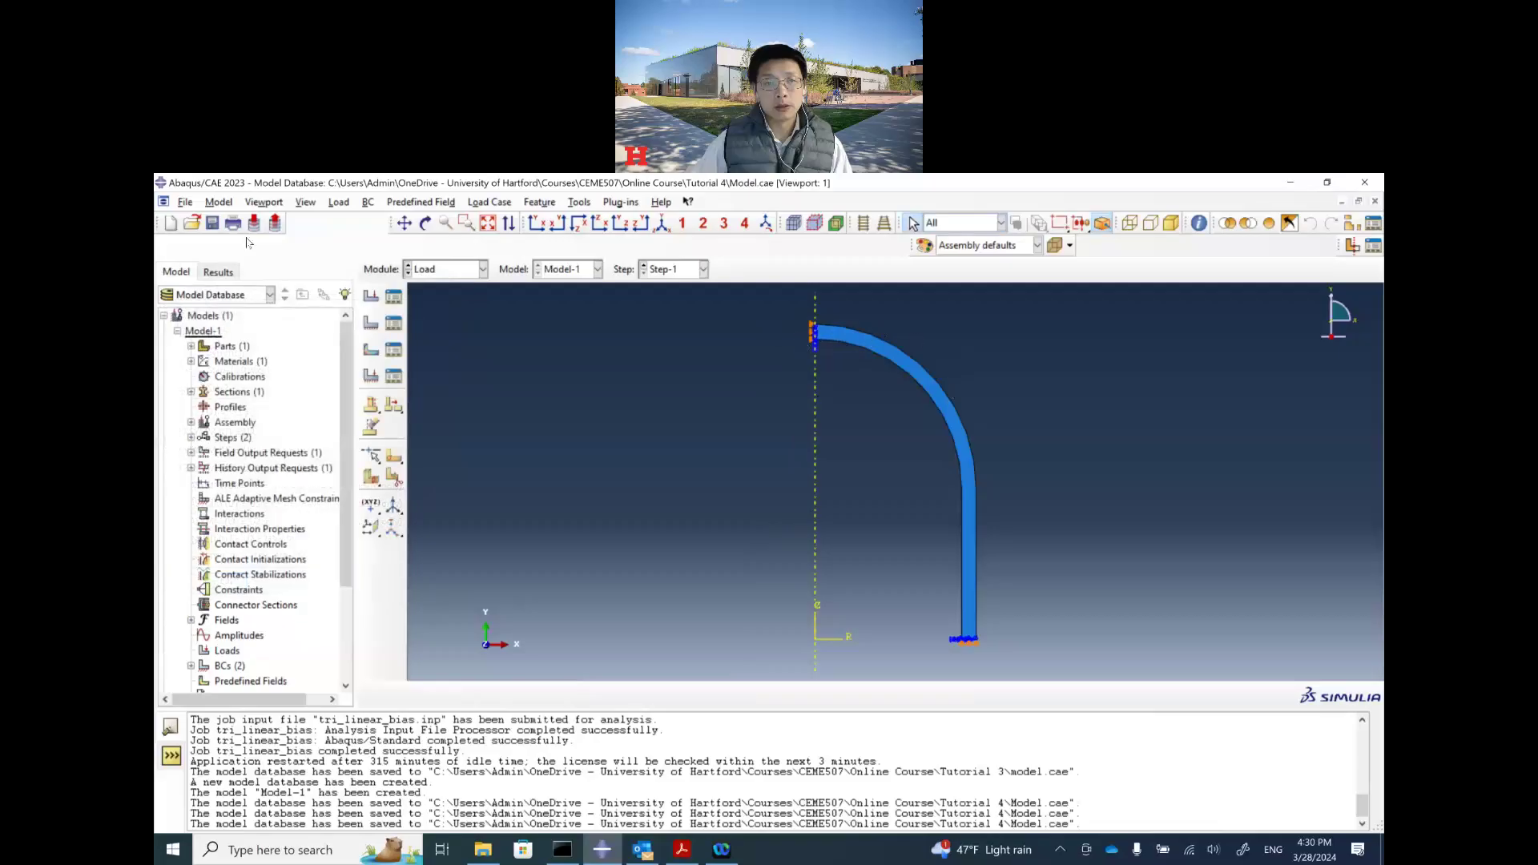
pyautogui.click(212, 223)
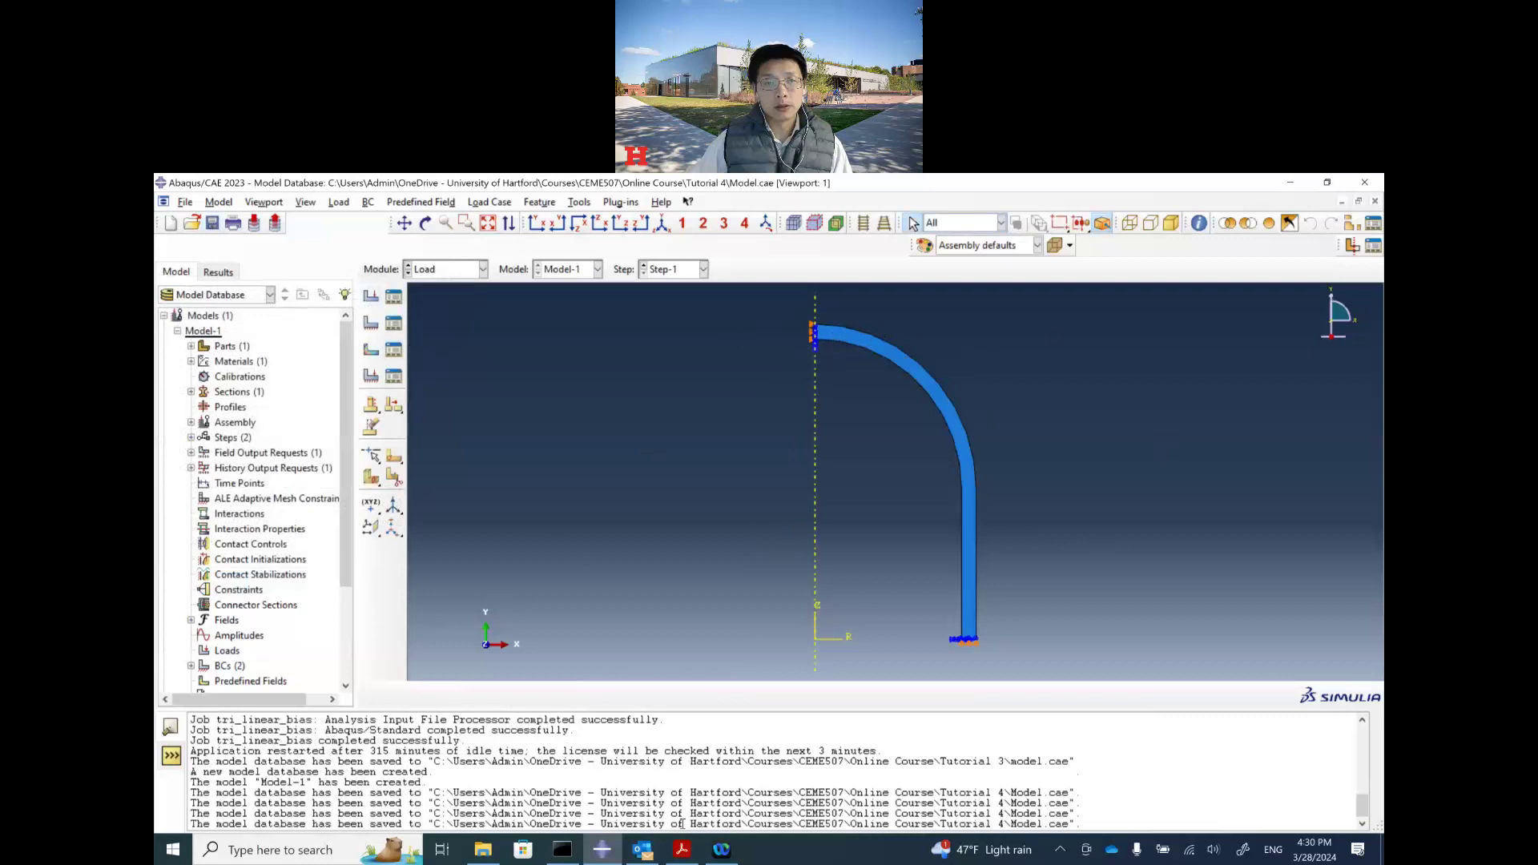
# Following the tutorial PDF, apply a uniform 100e6 pressure load in Step-1 to the inner edges of the end cap and side wall, and save.
pyautogui.click(679, 854)
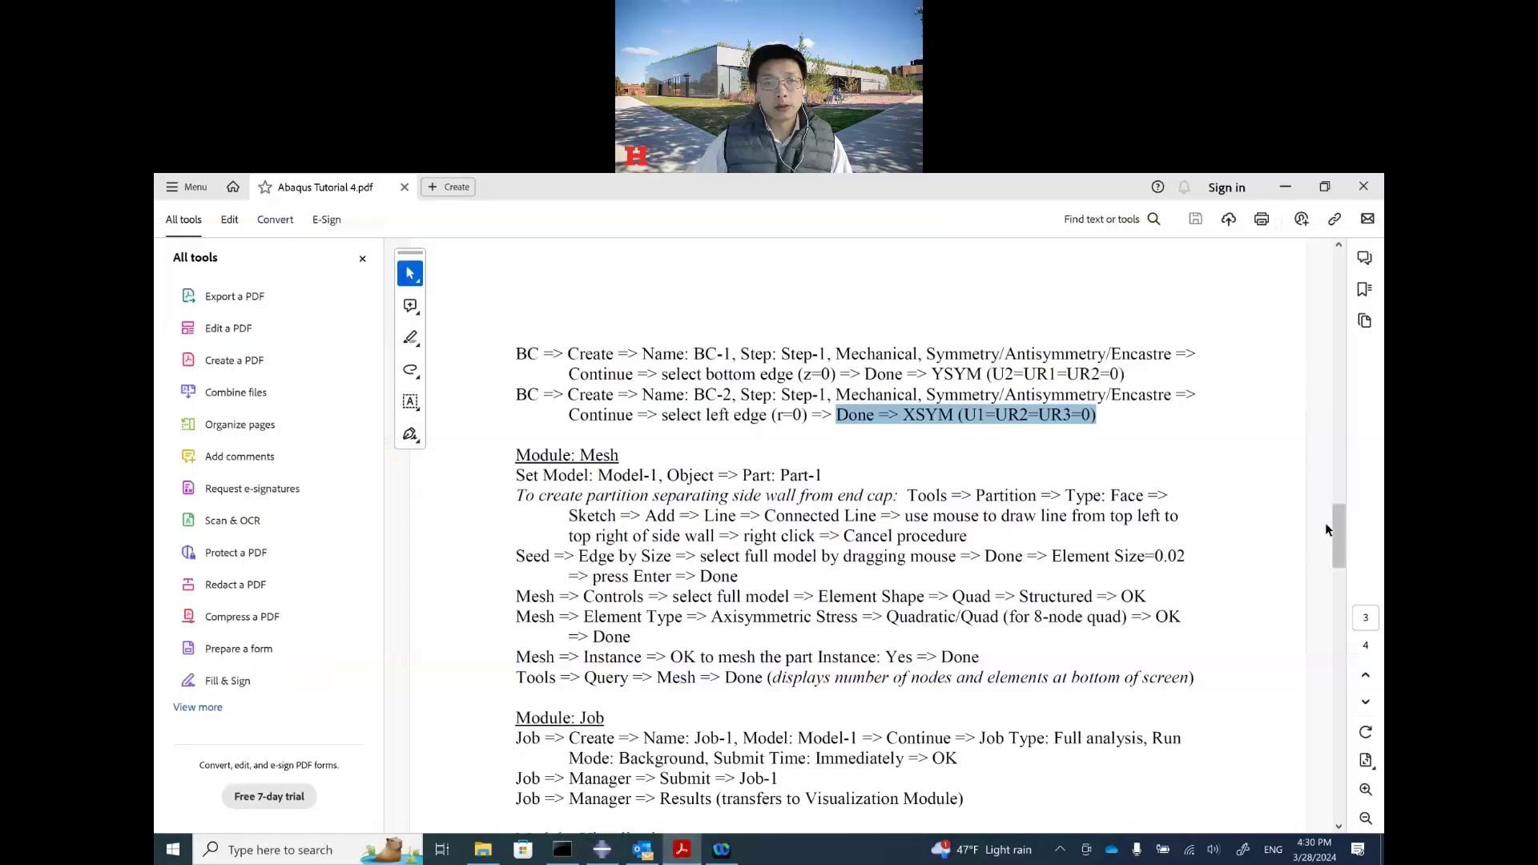
pyautogui.moveTo(1338, 533); pyautogui.dragTo(1339, 284)
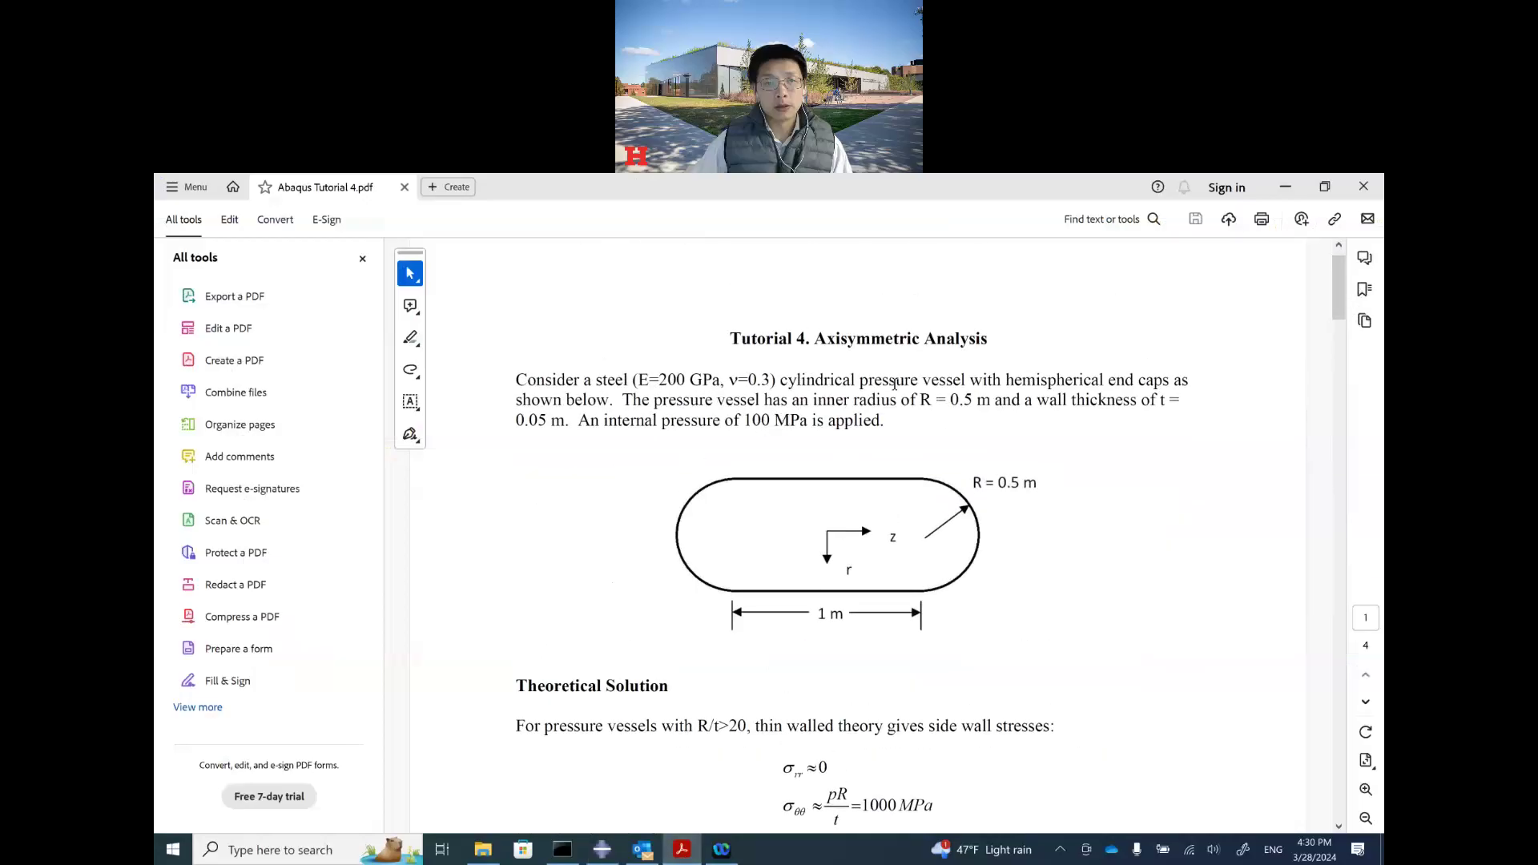
pyautogui.click(602, 856)
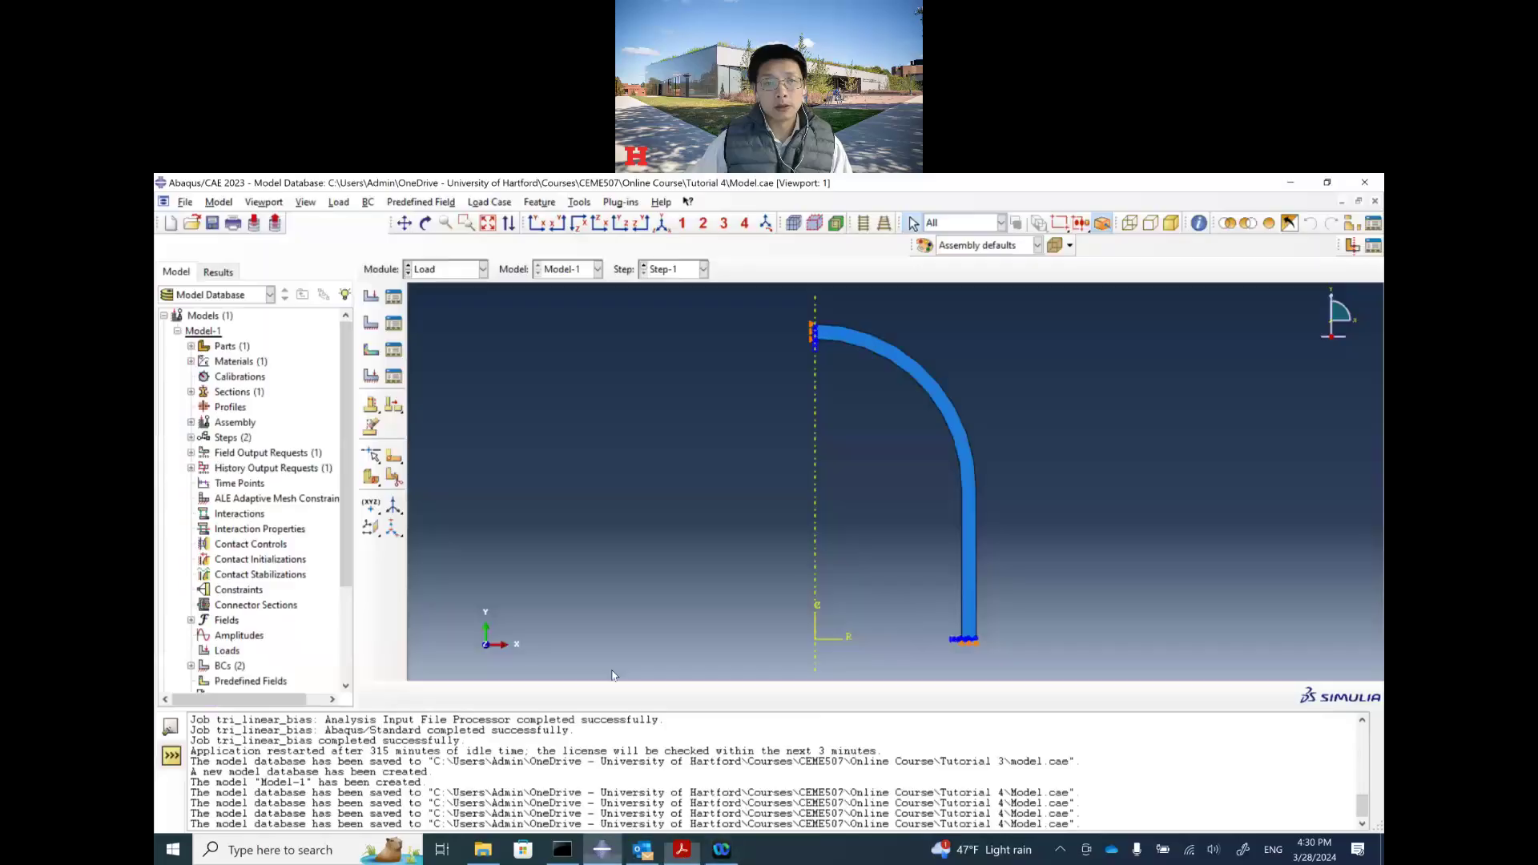
pyautogui.click(372, 297)
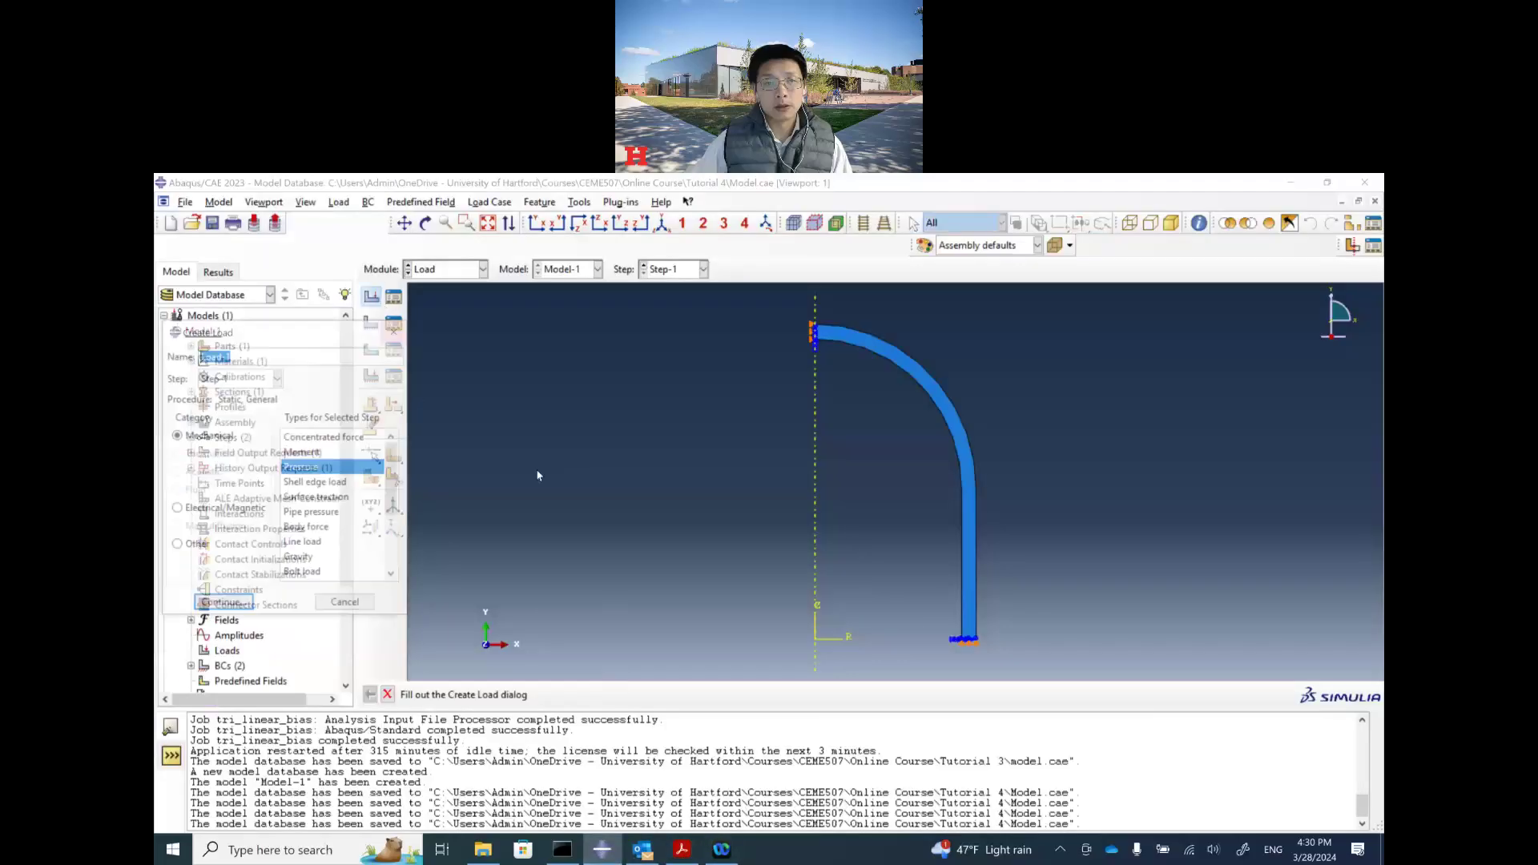
pyautogui.click(247, 606)
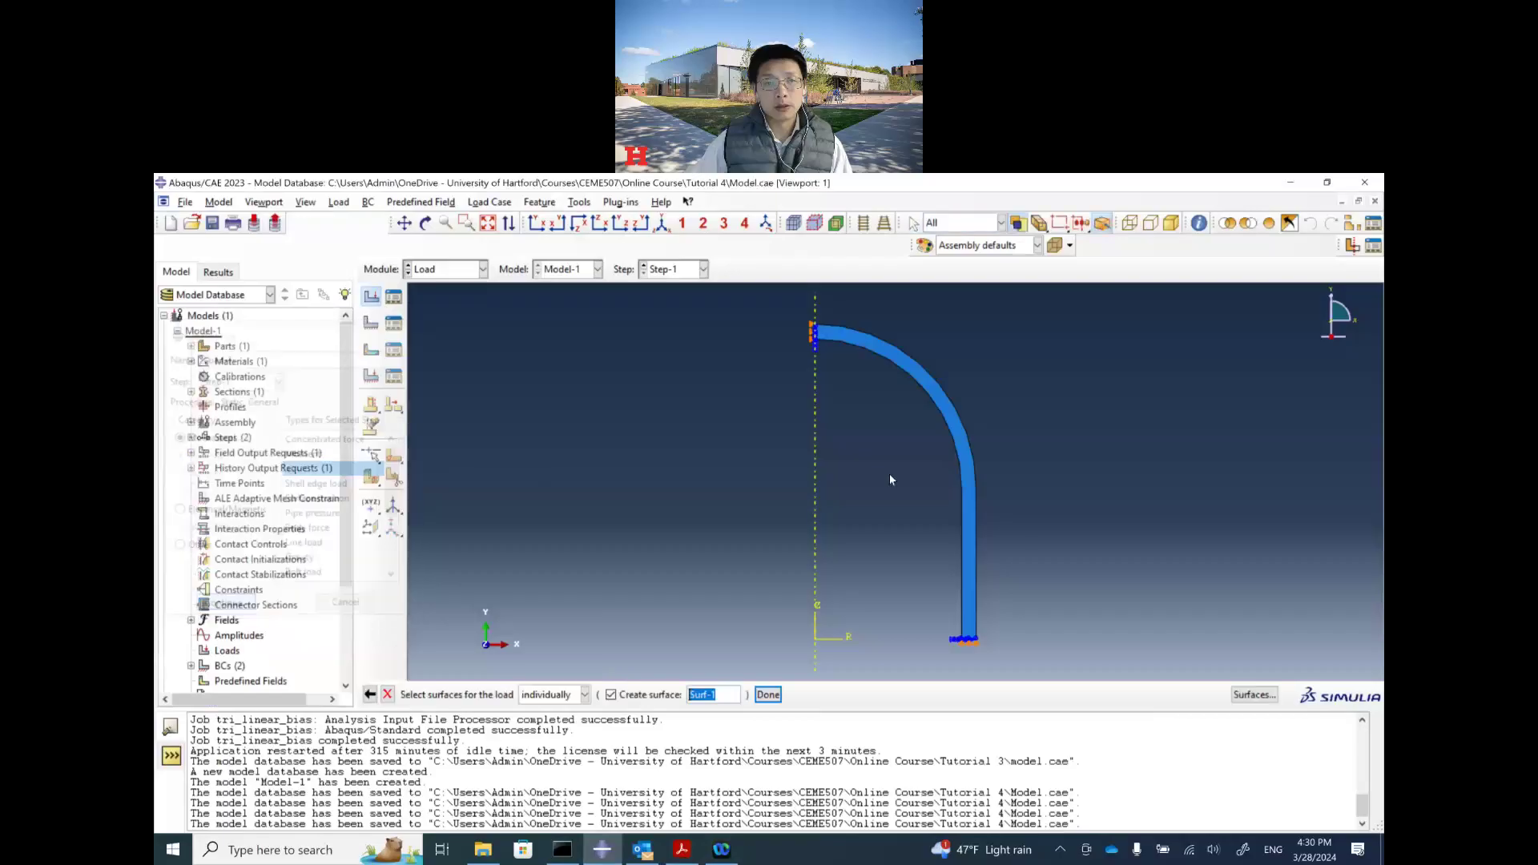
pyautogui.click(927, 398)
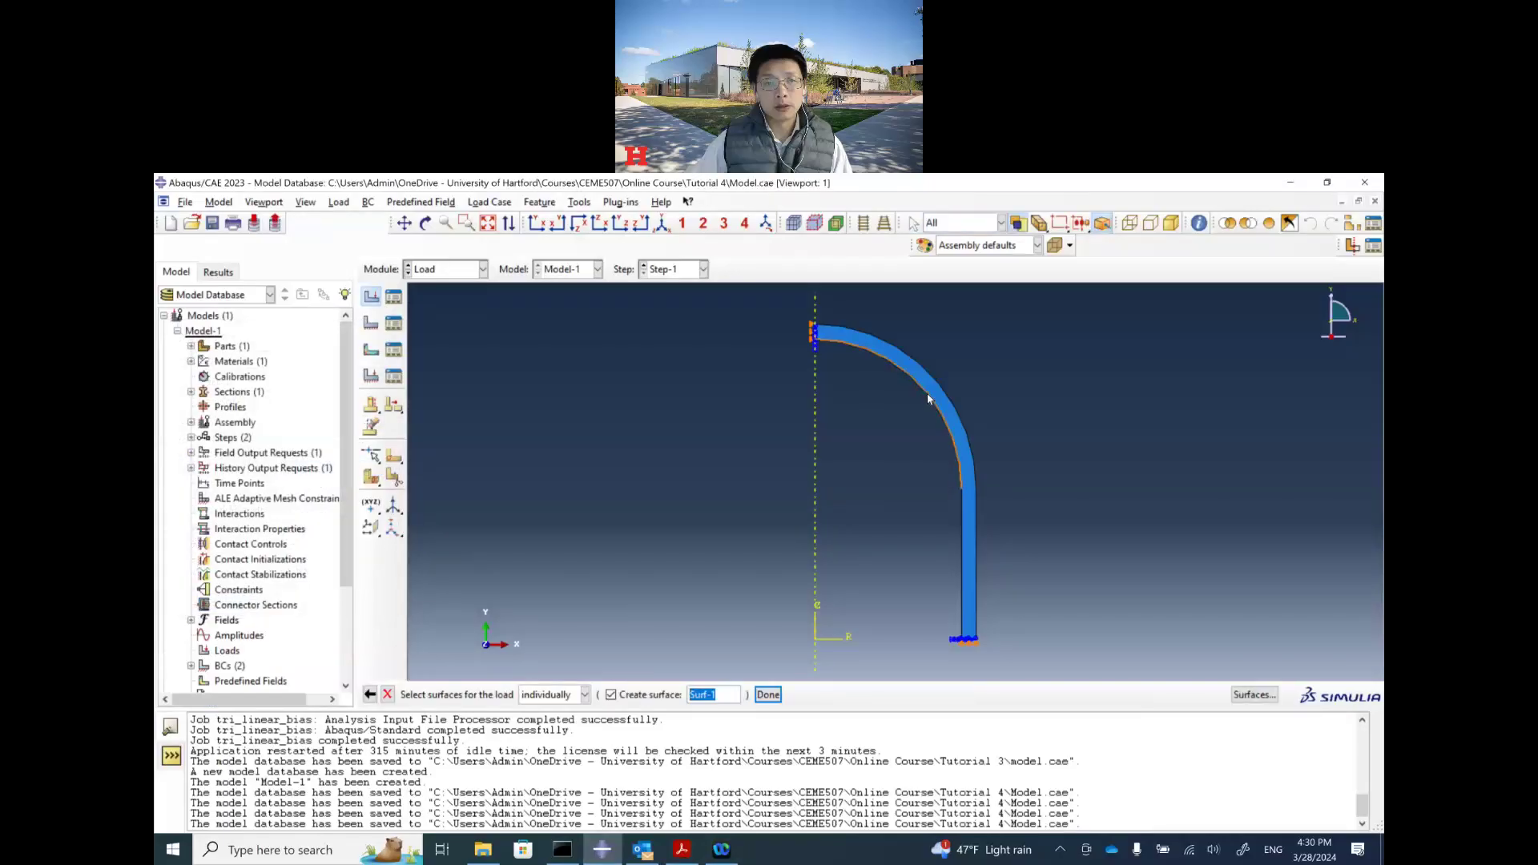
pyautogui.keyDown('shift'); pyautogui.click(961, 530); pyautogui.keyUp('shift')
pyautogui.click(768, 695)
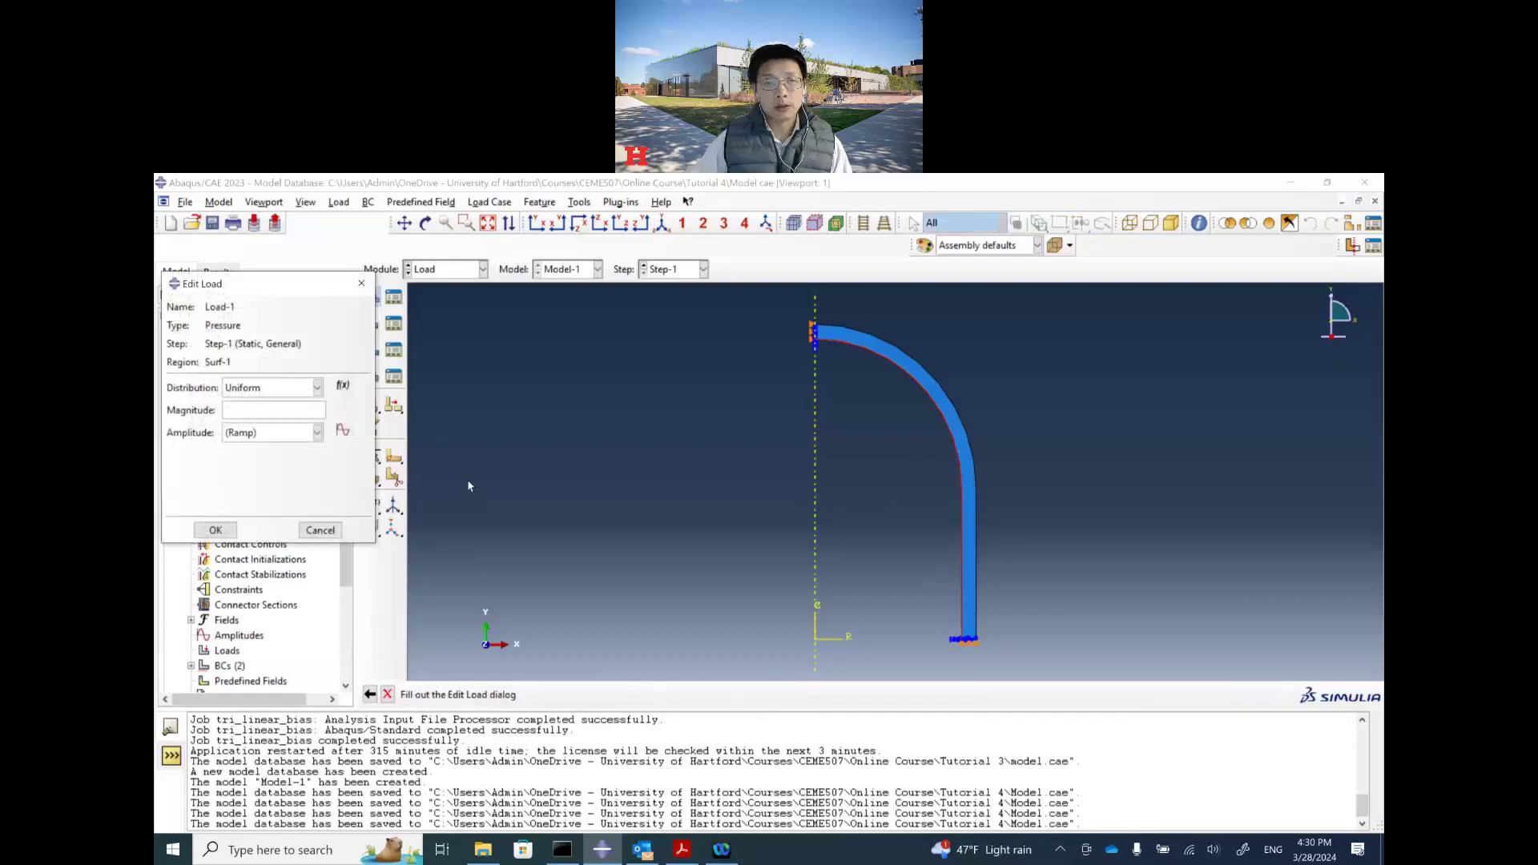
pyautogui.click(286, 417)
pyautogui.write('100e6')
pyautogui.click(215, 530)
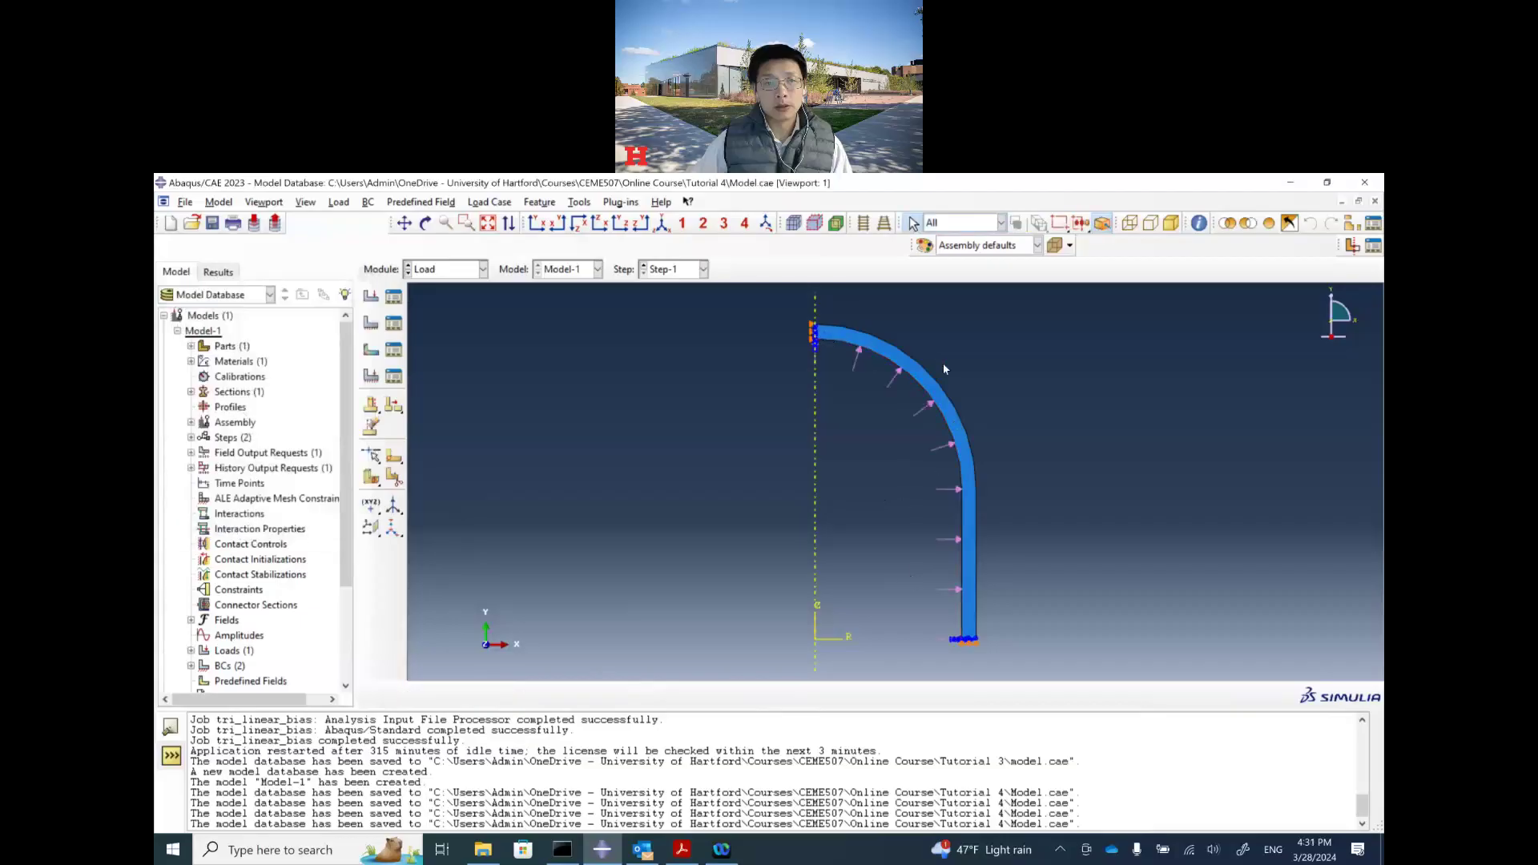
pyautogui.click(212, 223)
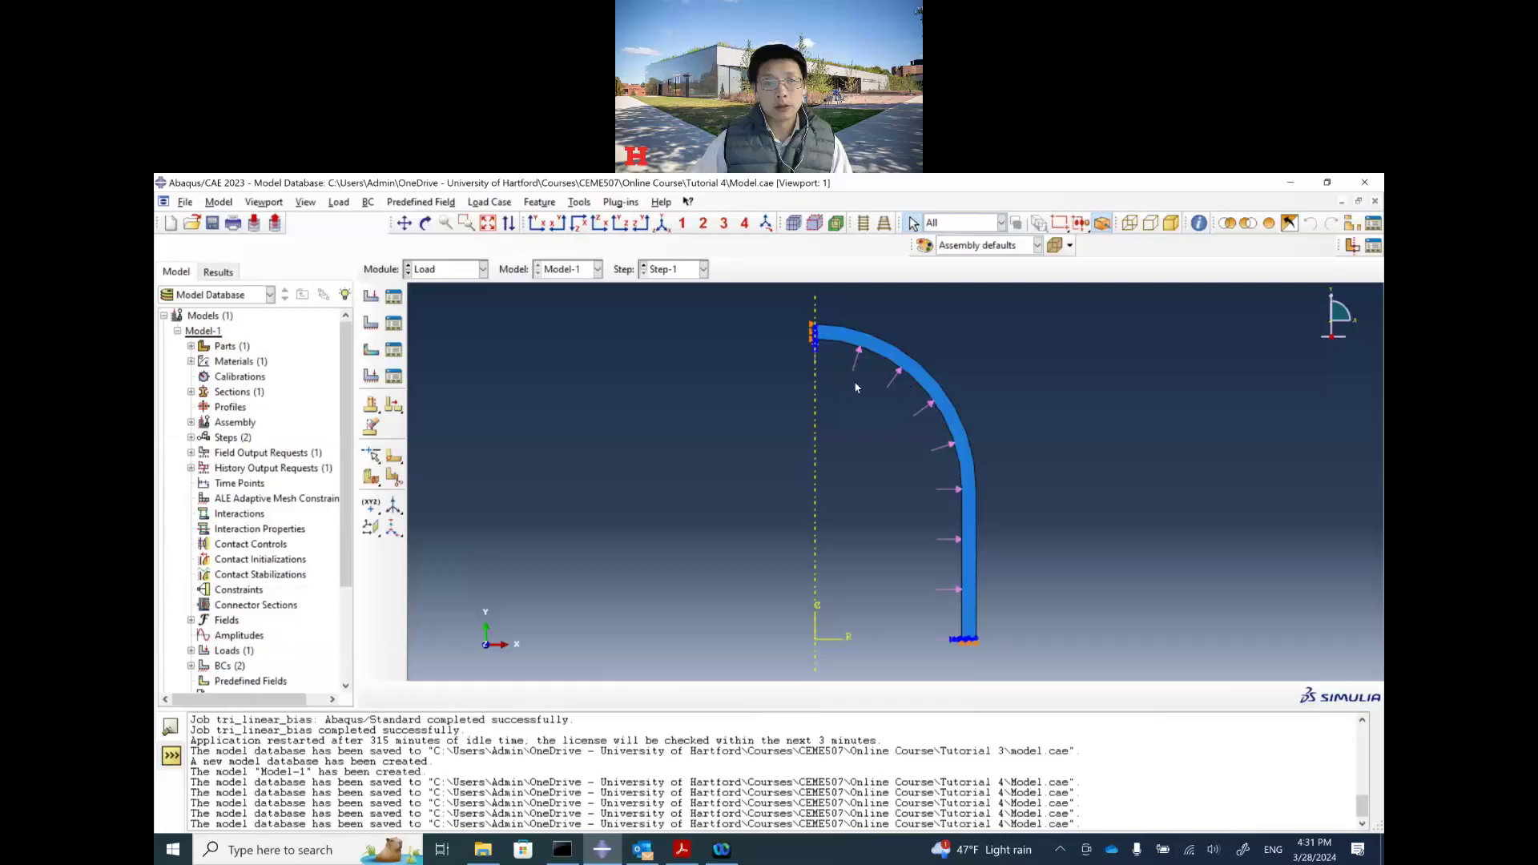
# Switch to the Mesh module and consult the partition and meshing instructions in the tutorial PDF.
pyautogui.click(451, 277)
pyautogui.click(455, 377)
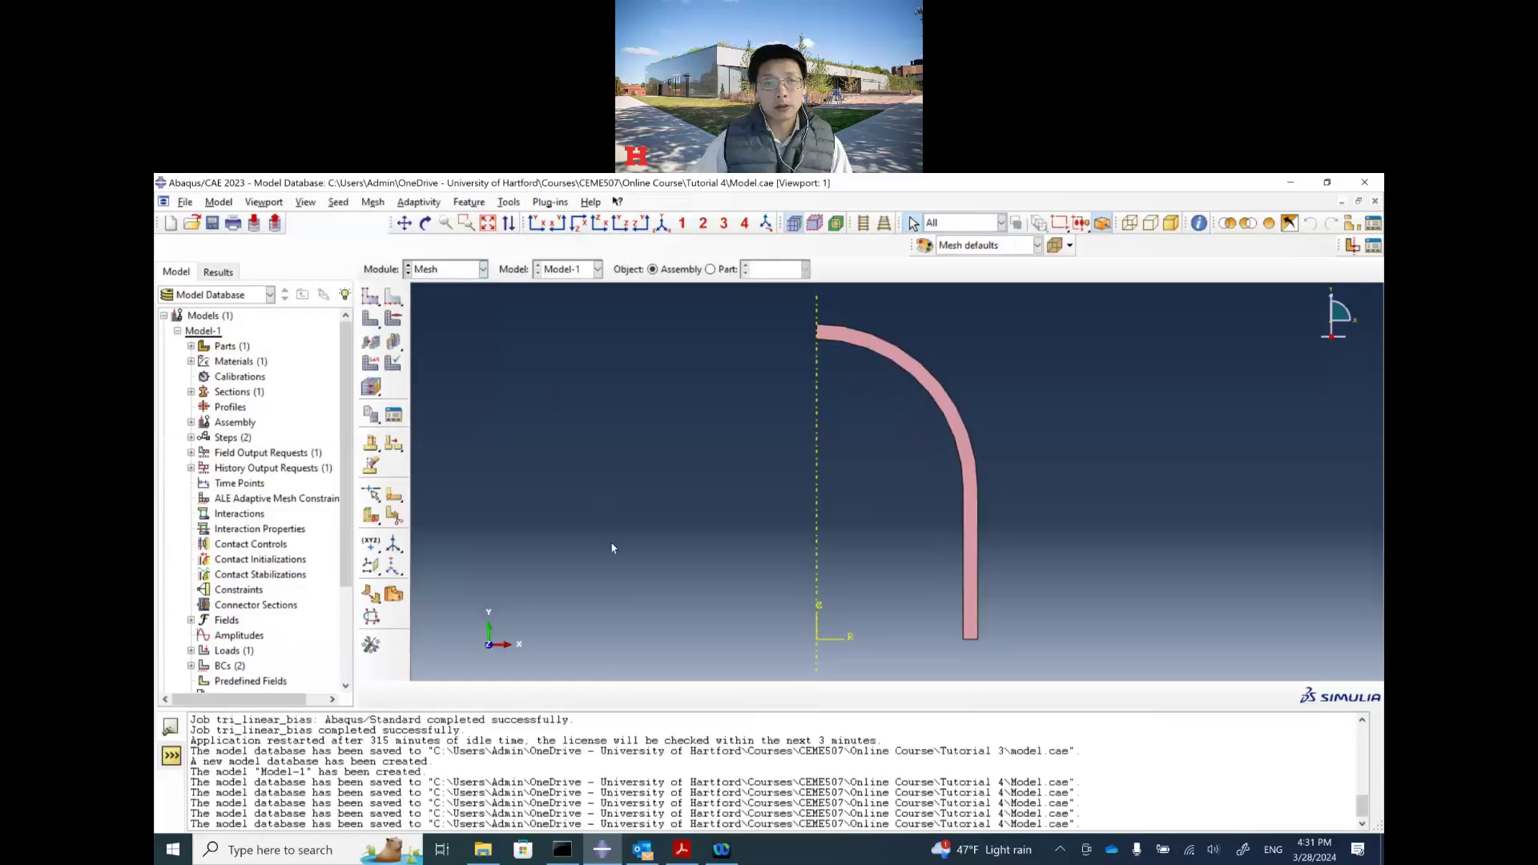
pyautogui.click(682, 849)
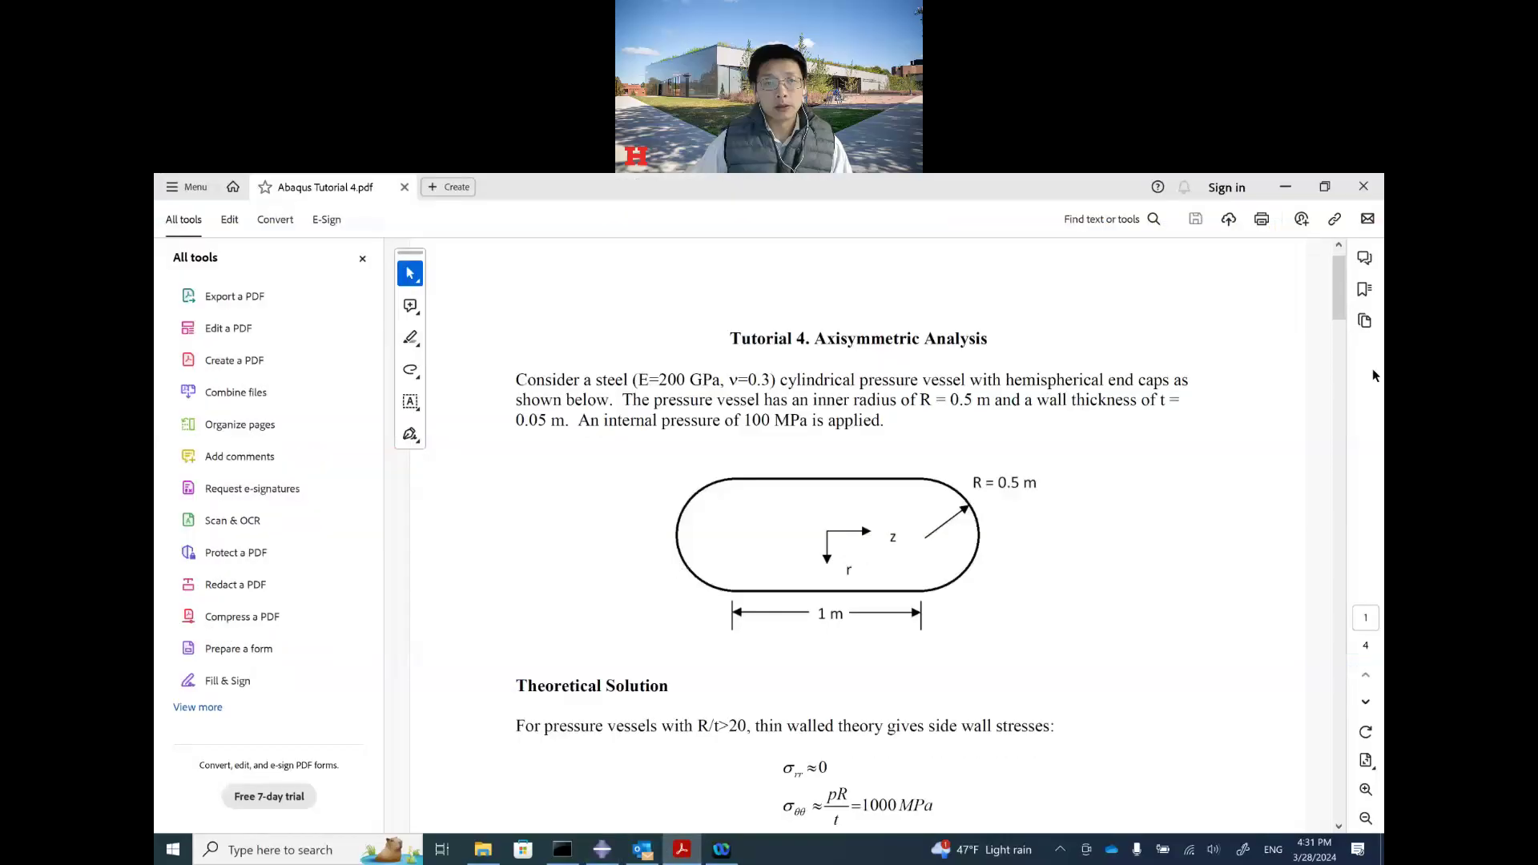
pyautogui.moveTo(1343, 308)
pyautogui.mouseDown()
pyautogui.moveTo(1321, 469)
pyautogui.moveTo(1346, 535)
pyautogui.mouseUp()
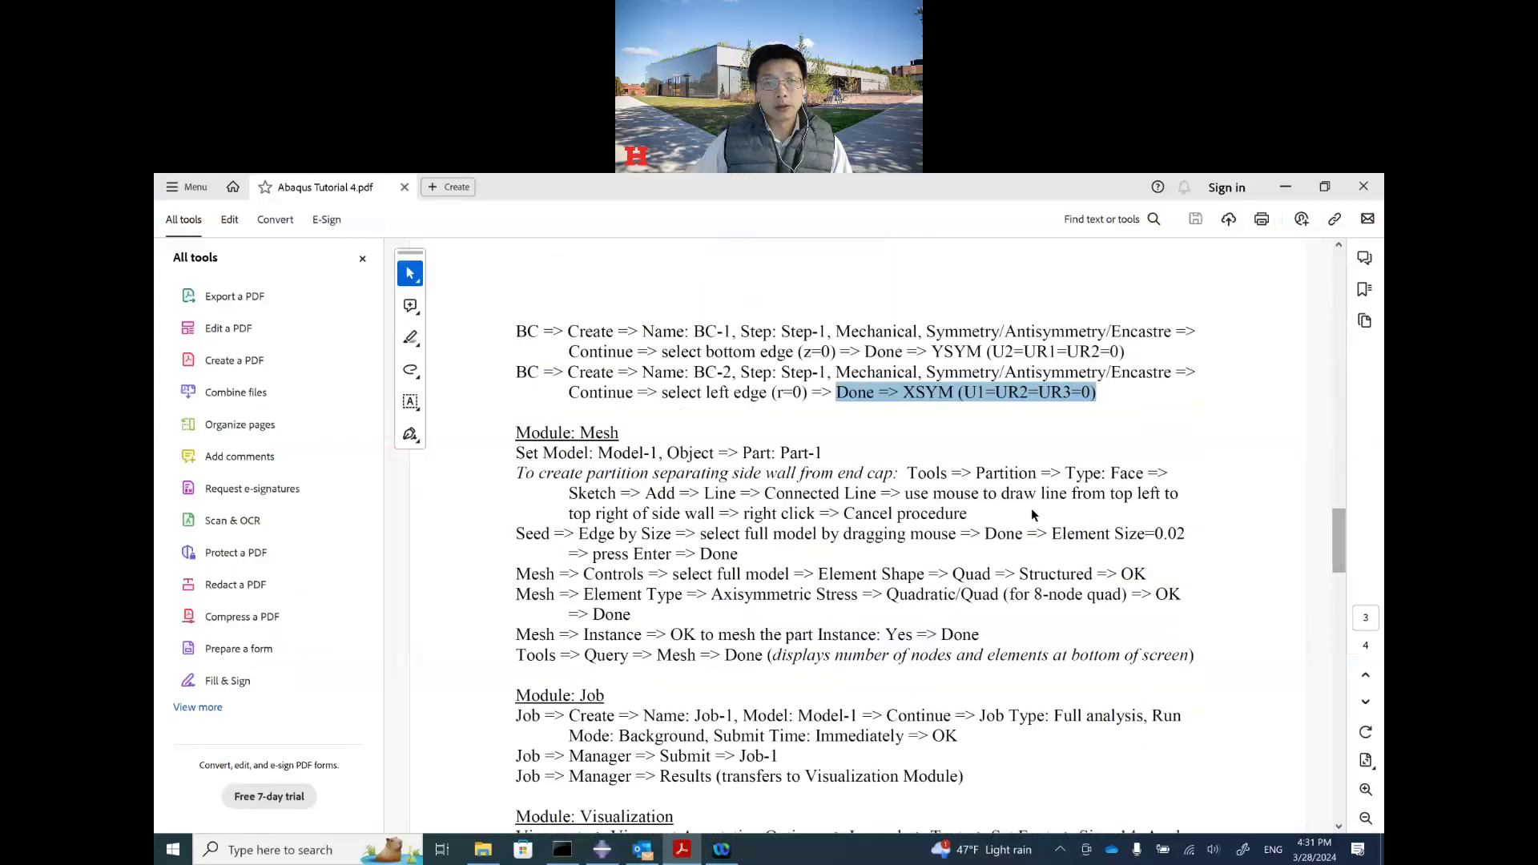
pyautogui.click(975, 473)
pyautogui.scroll(-1, 721, 465)
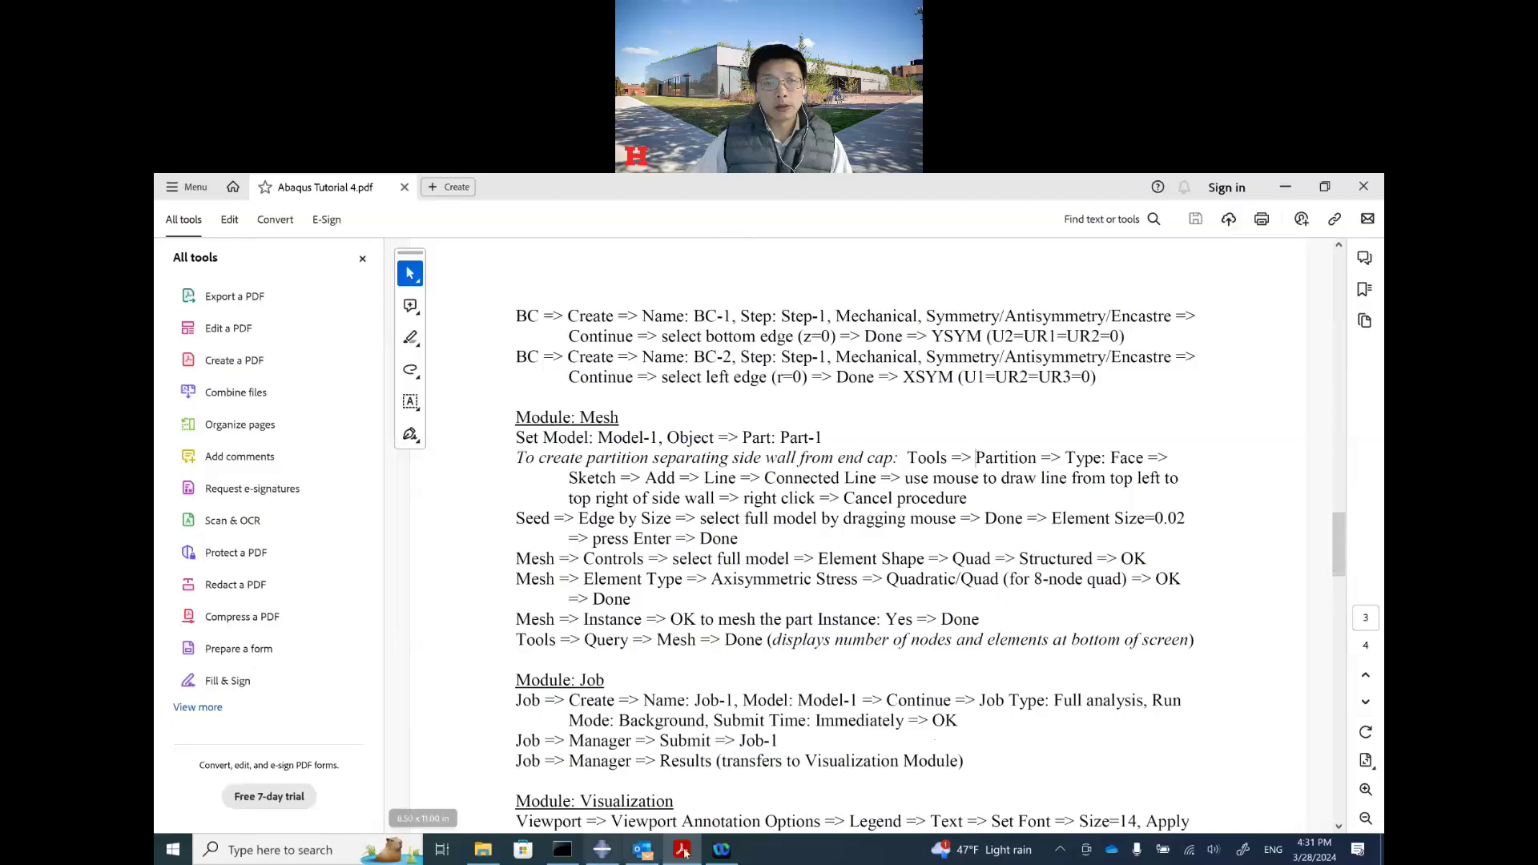
pyautogui.click(602, 851)
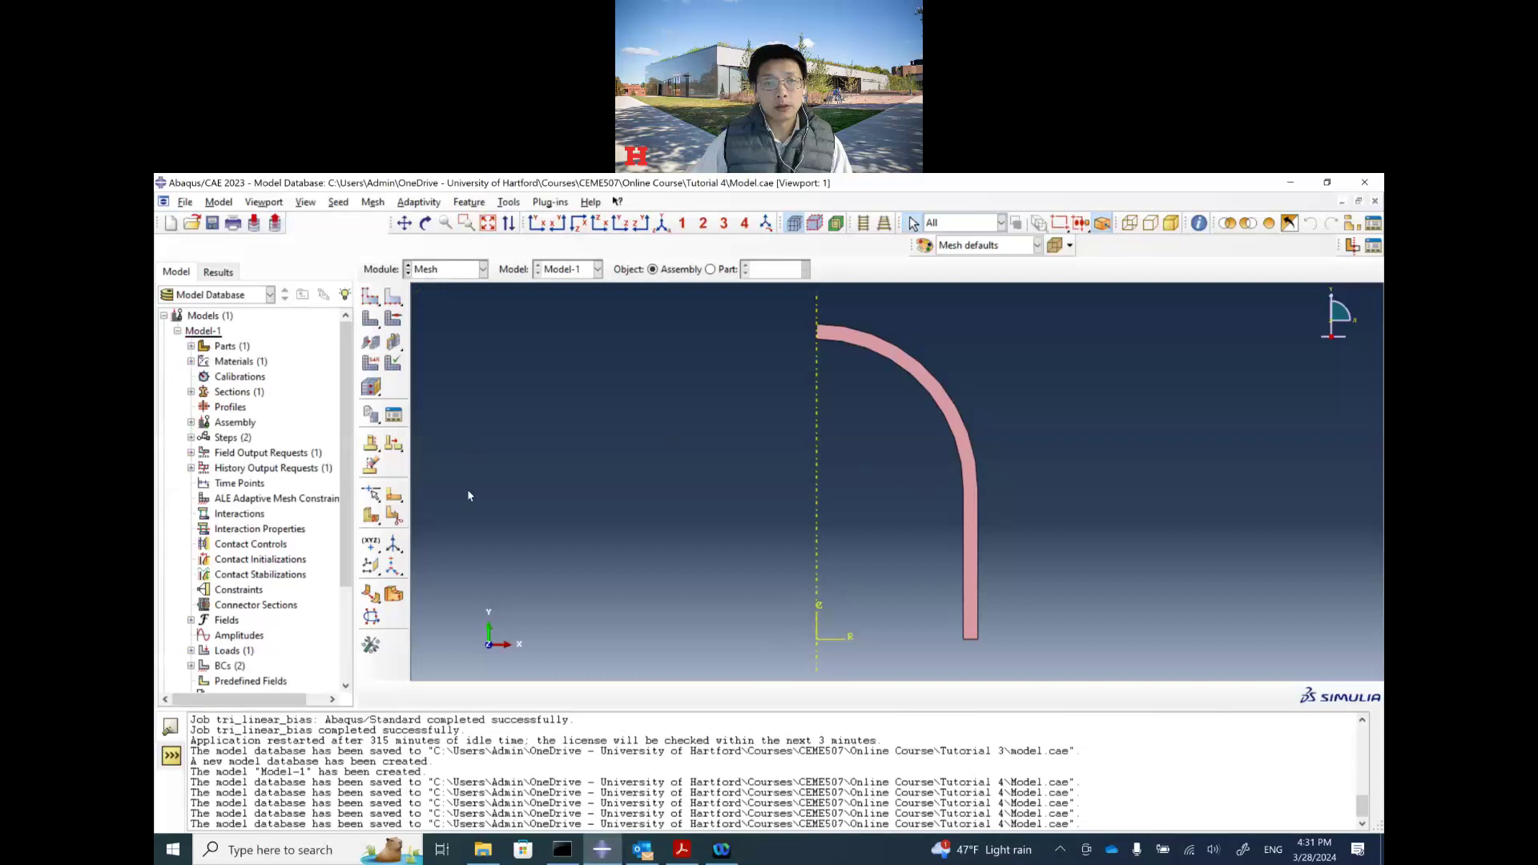
# Partition the face with a sketched connected line across the wall thickness where the side wall meets the end cap.
pyautogui.click(395, 498)
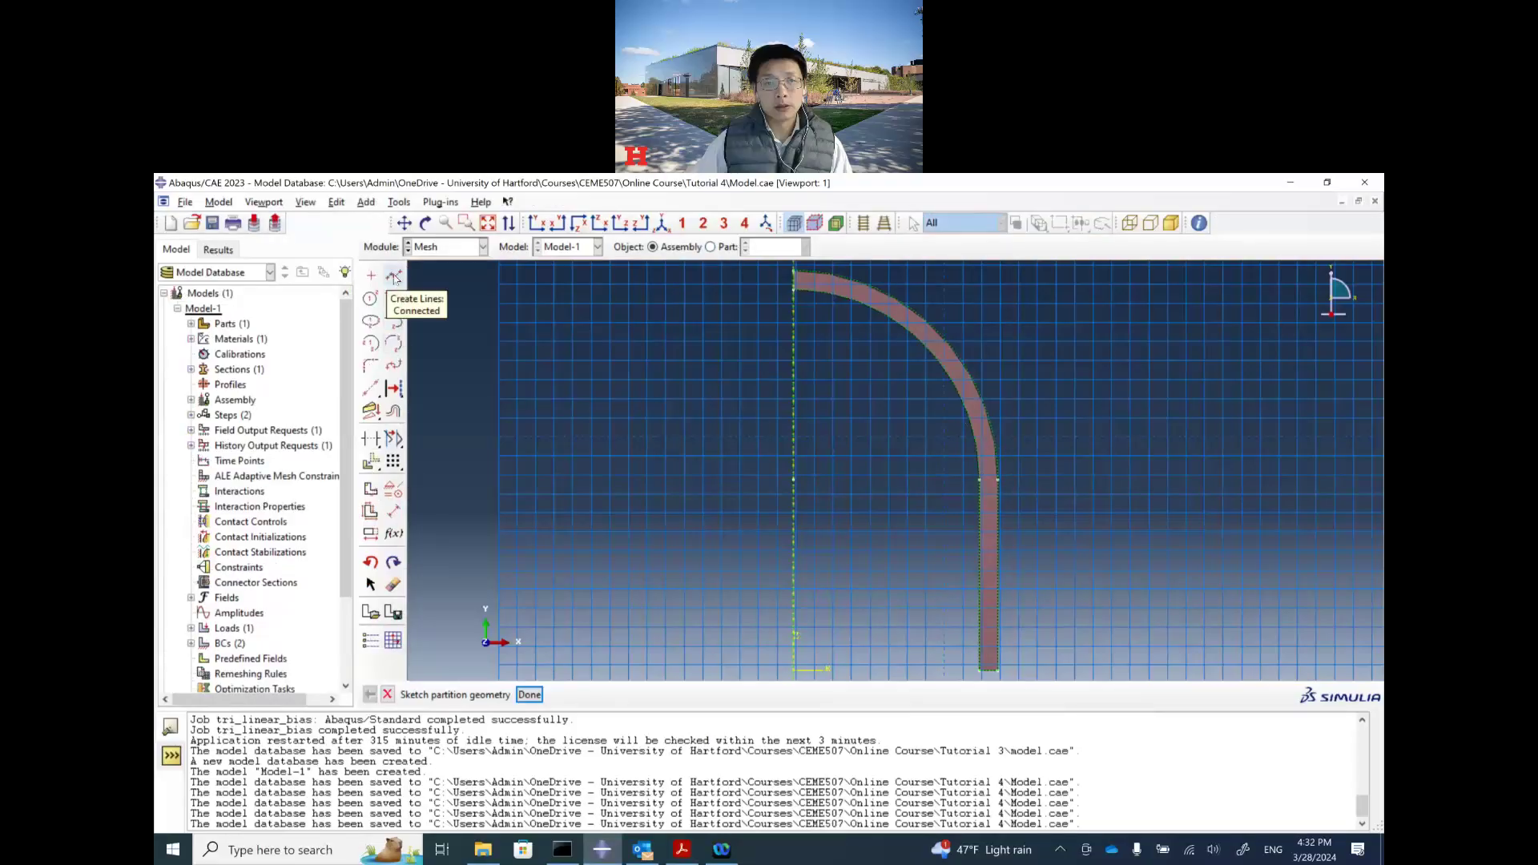
pyautogui.click(394, 276)
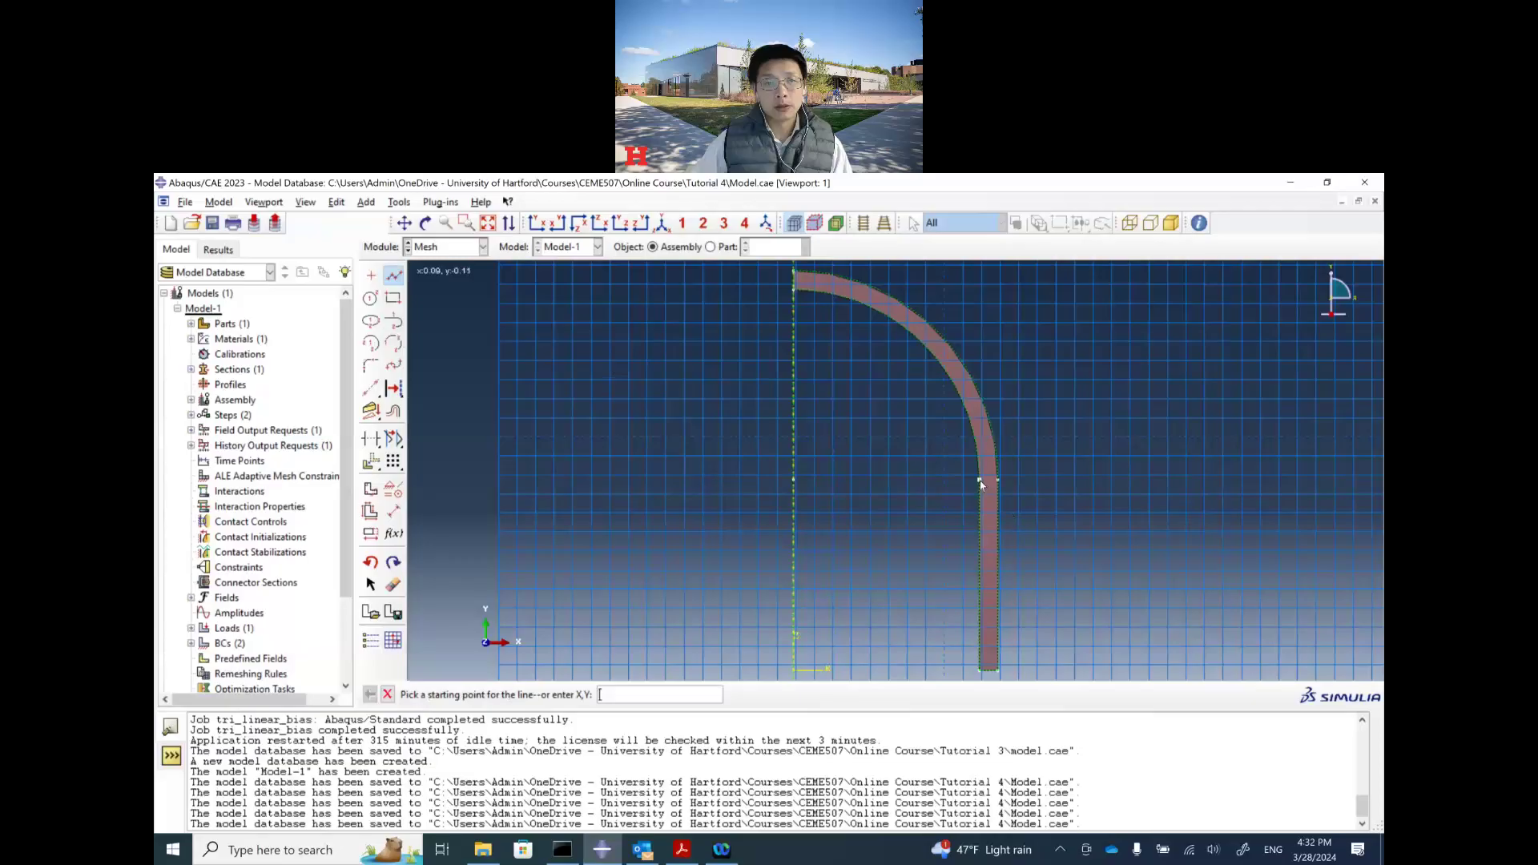
pyautogui.click(980, 483)
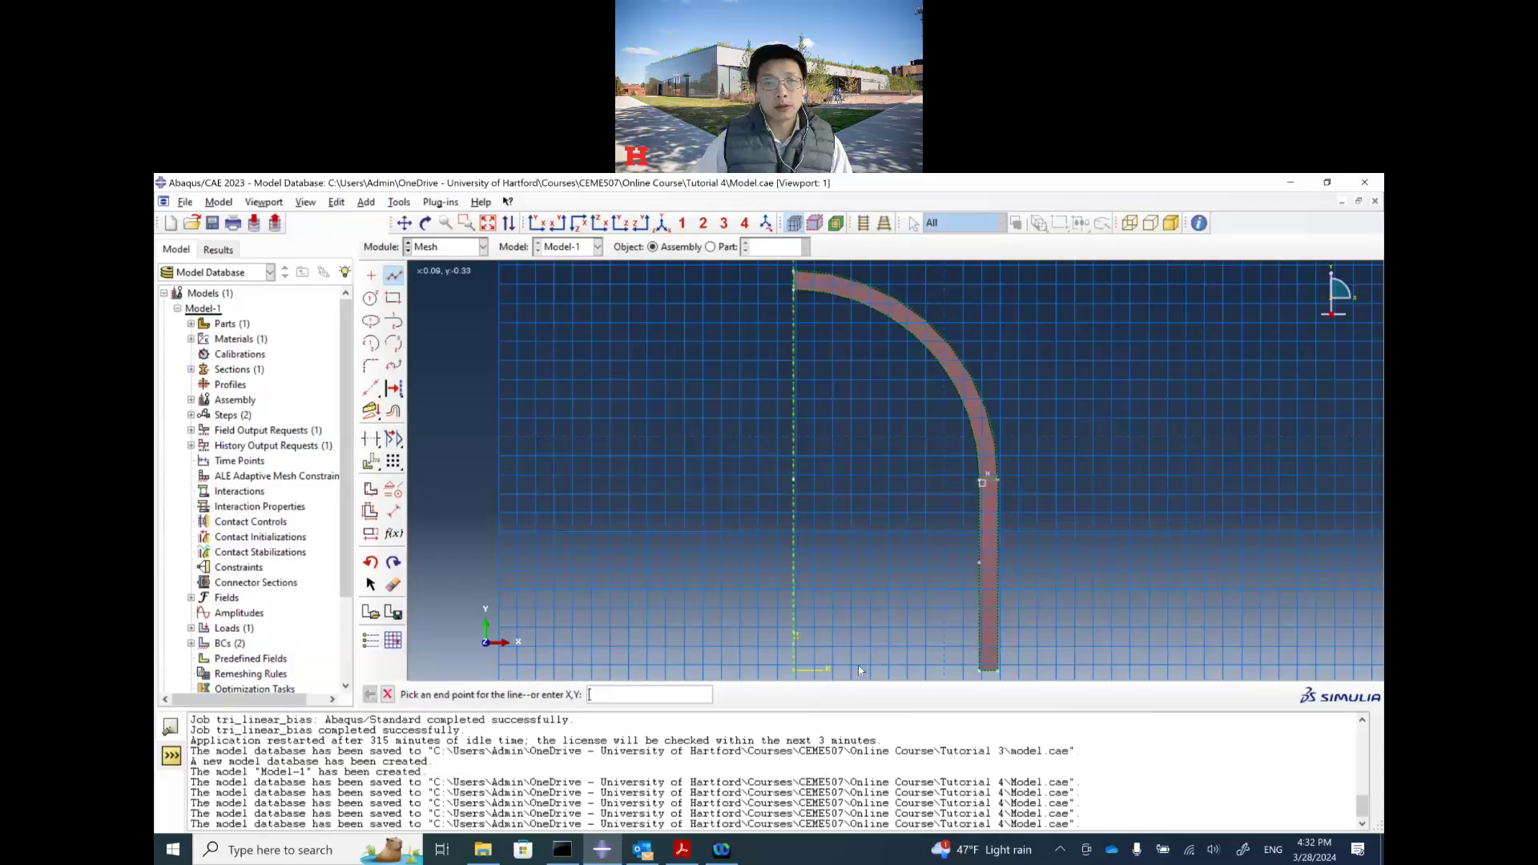
pyautogui.press('Escape')
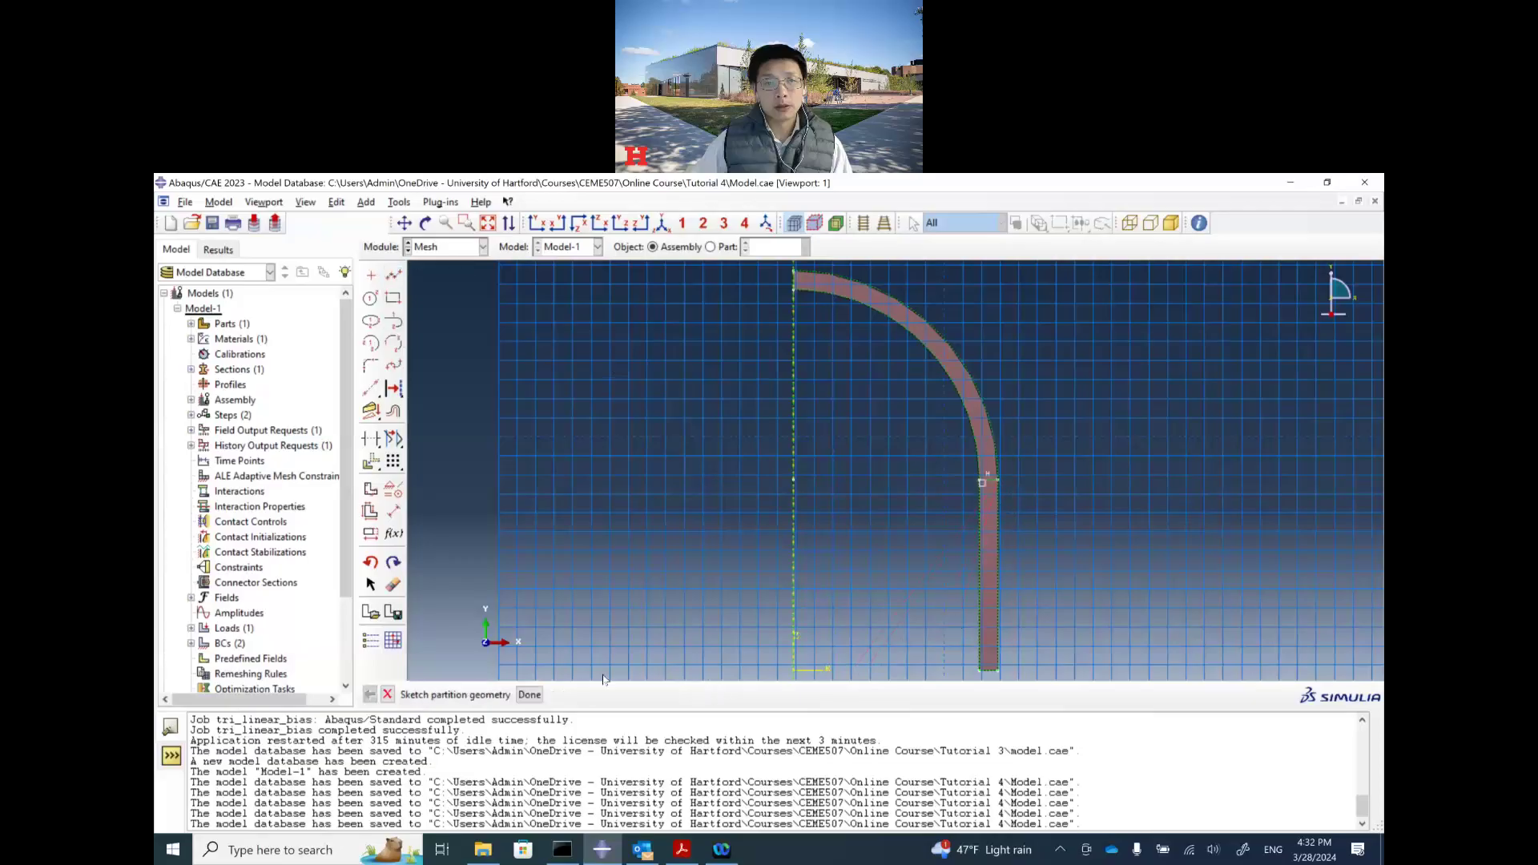
pyautogui.click(528, 695)
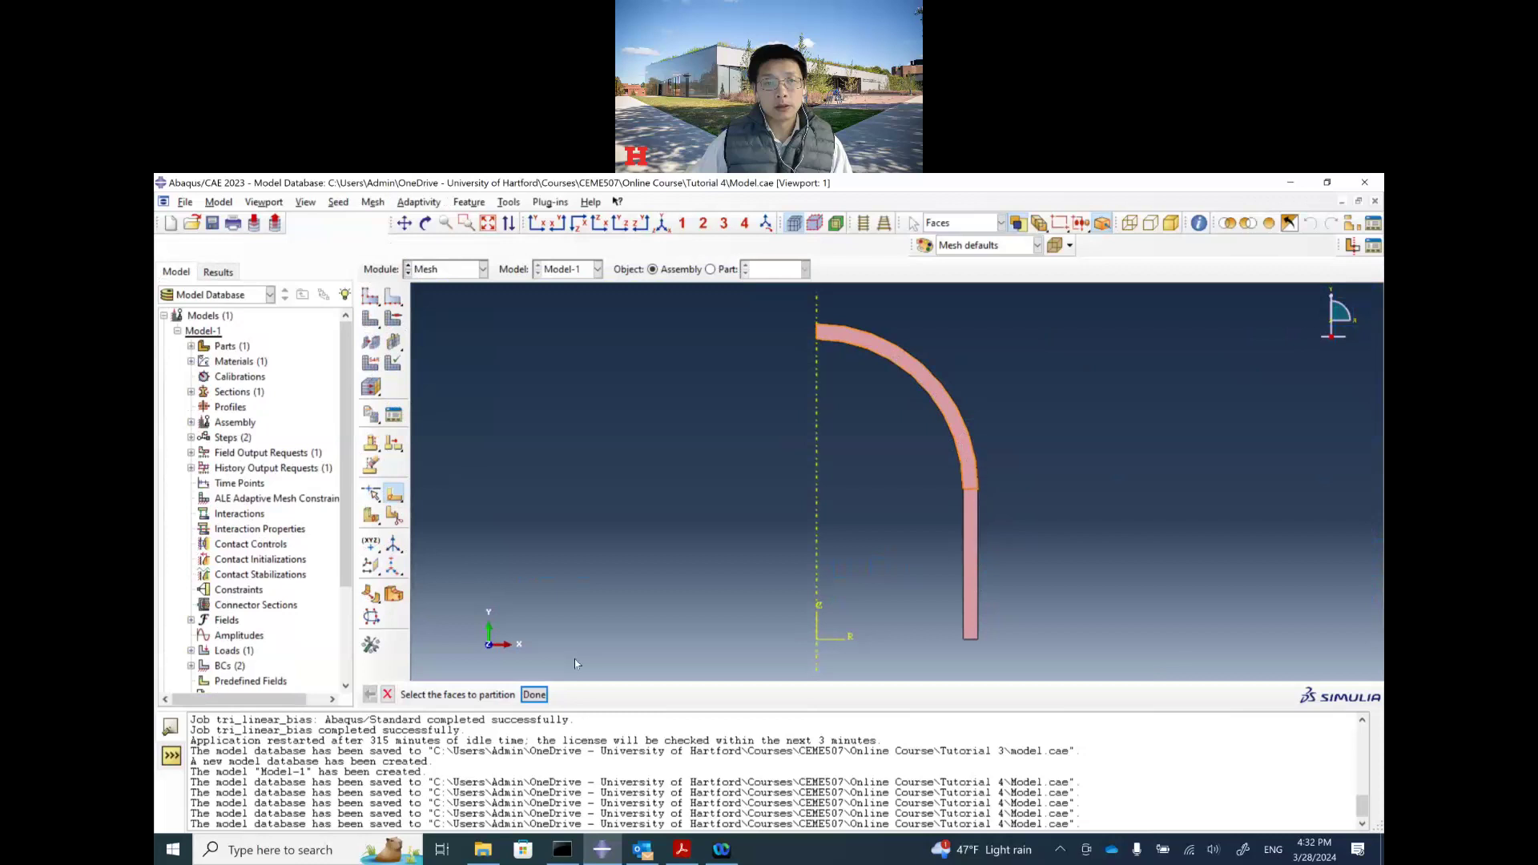
# Following the tutorial PDF, seed all edges of the model by size with an approximate element size of 0.02.
pyautogui.click(681, 851)
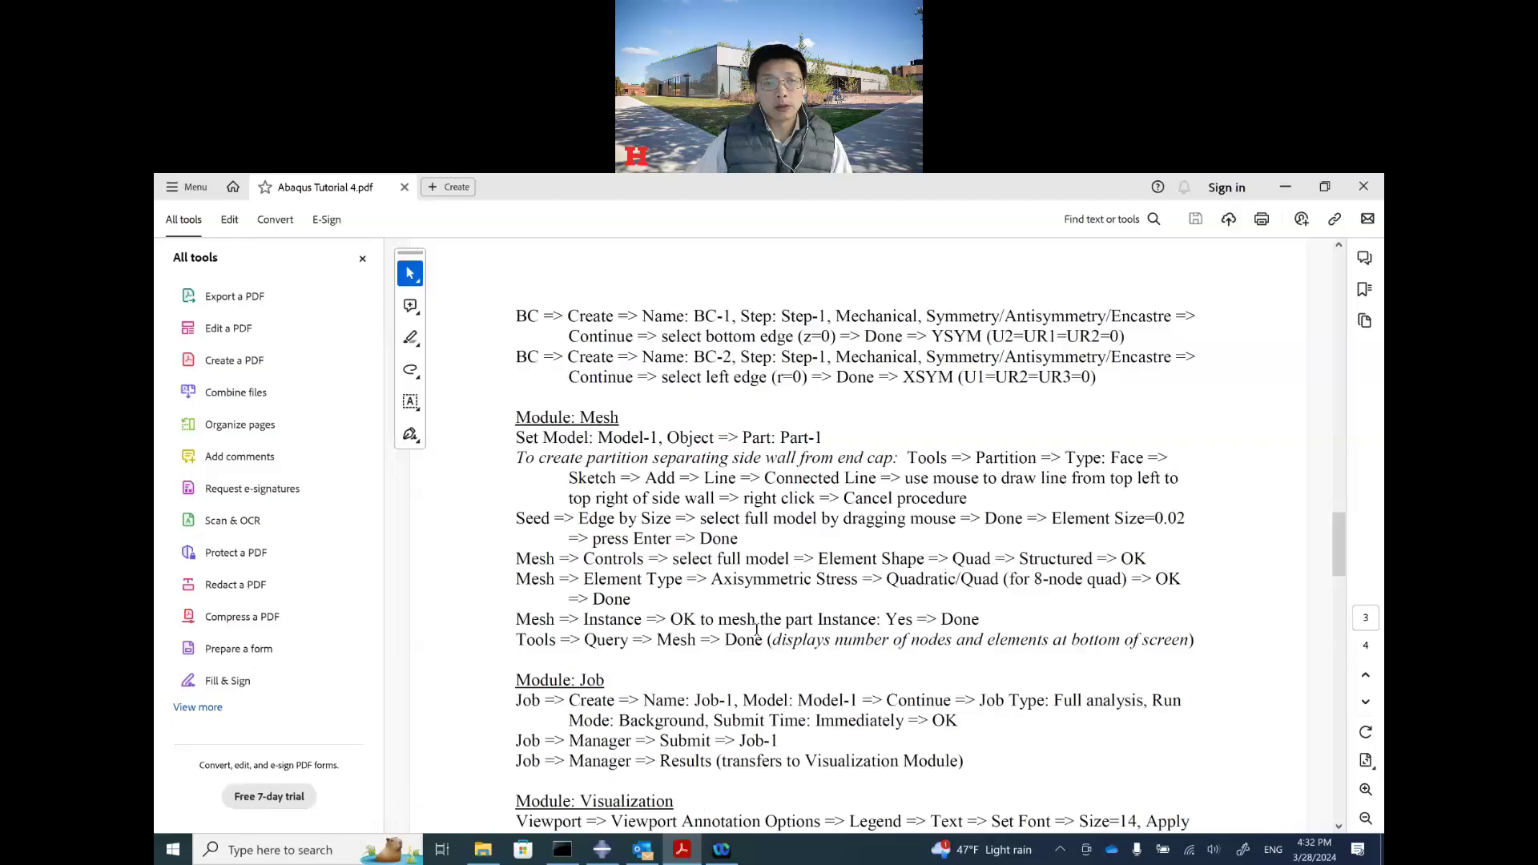
pyautogui.click(602, 849)
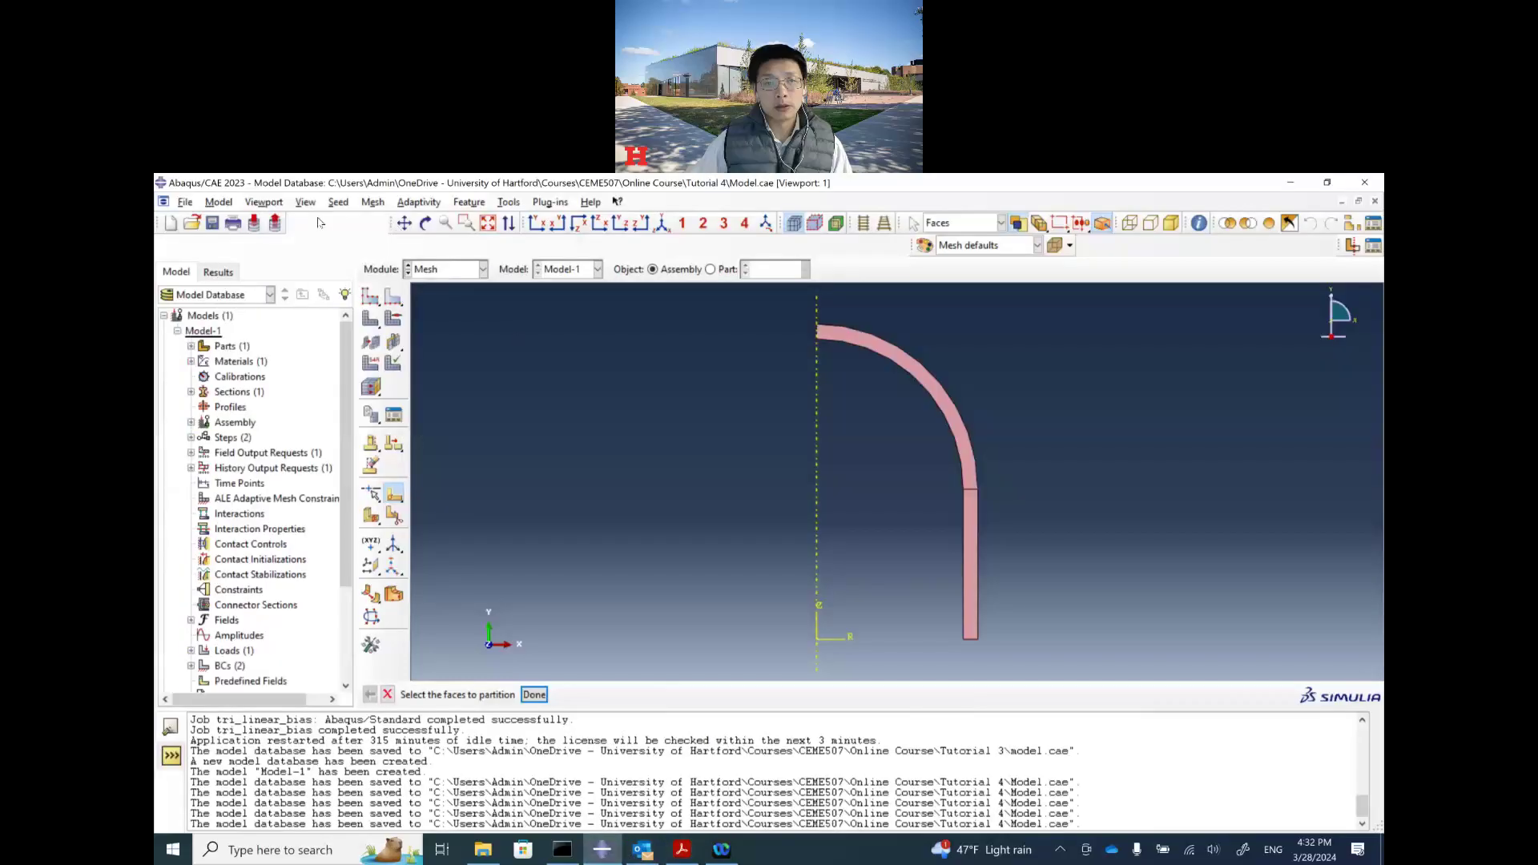
pyautogui.click(393, 296)
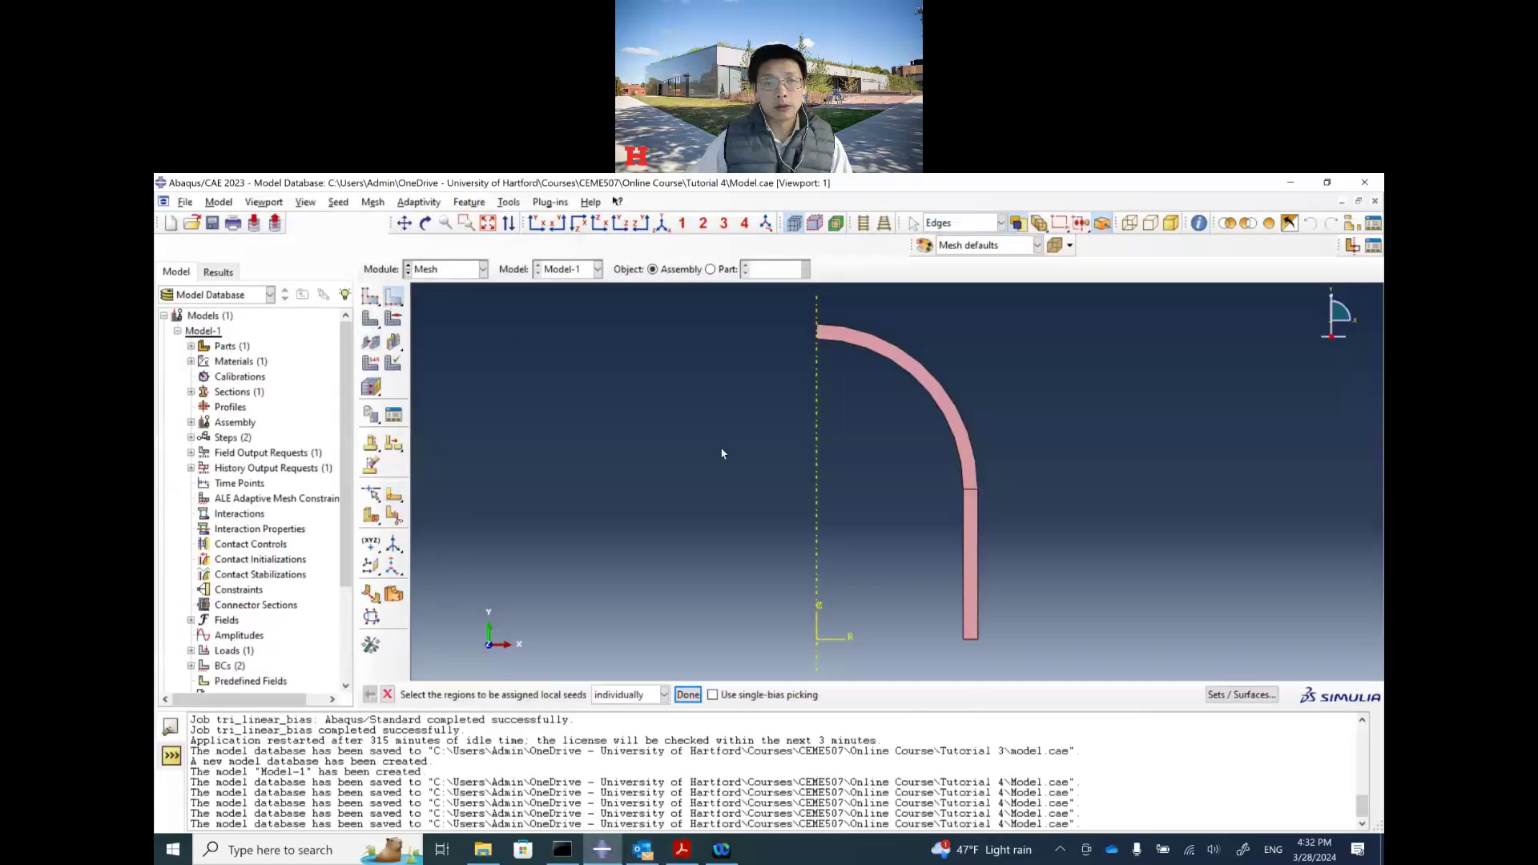
pyautogui.moveTo(1002, 643); pyautogui.dragTo(797, 318)
pyautogui.click(688, 694)
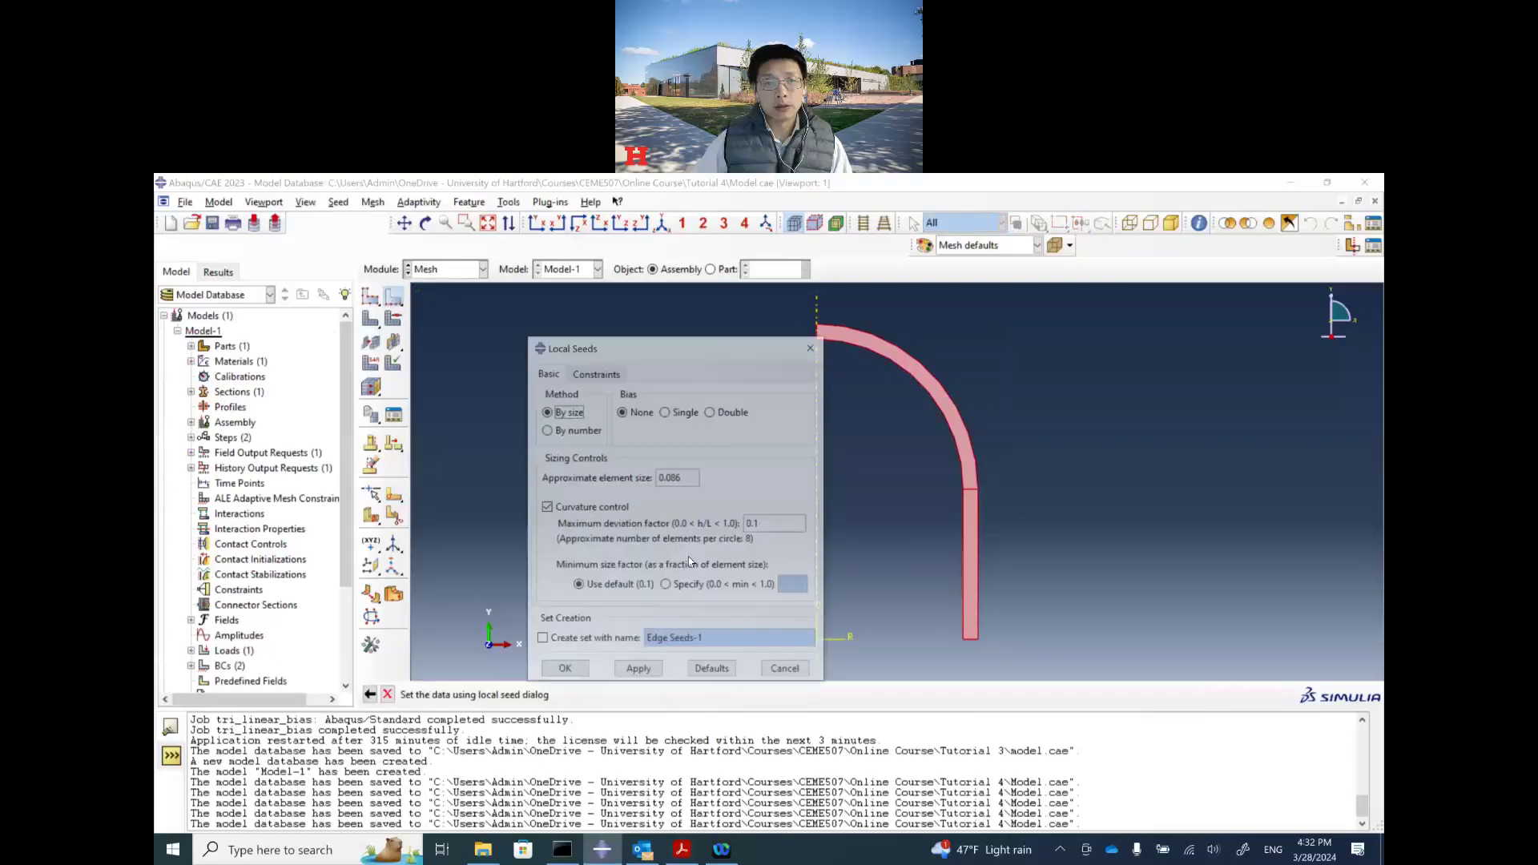
pyautogui.moveTo(691, 478); pyautogui.dragTo(643, 481)
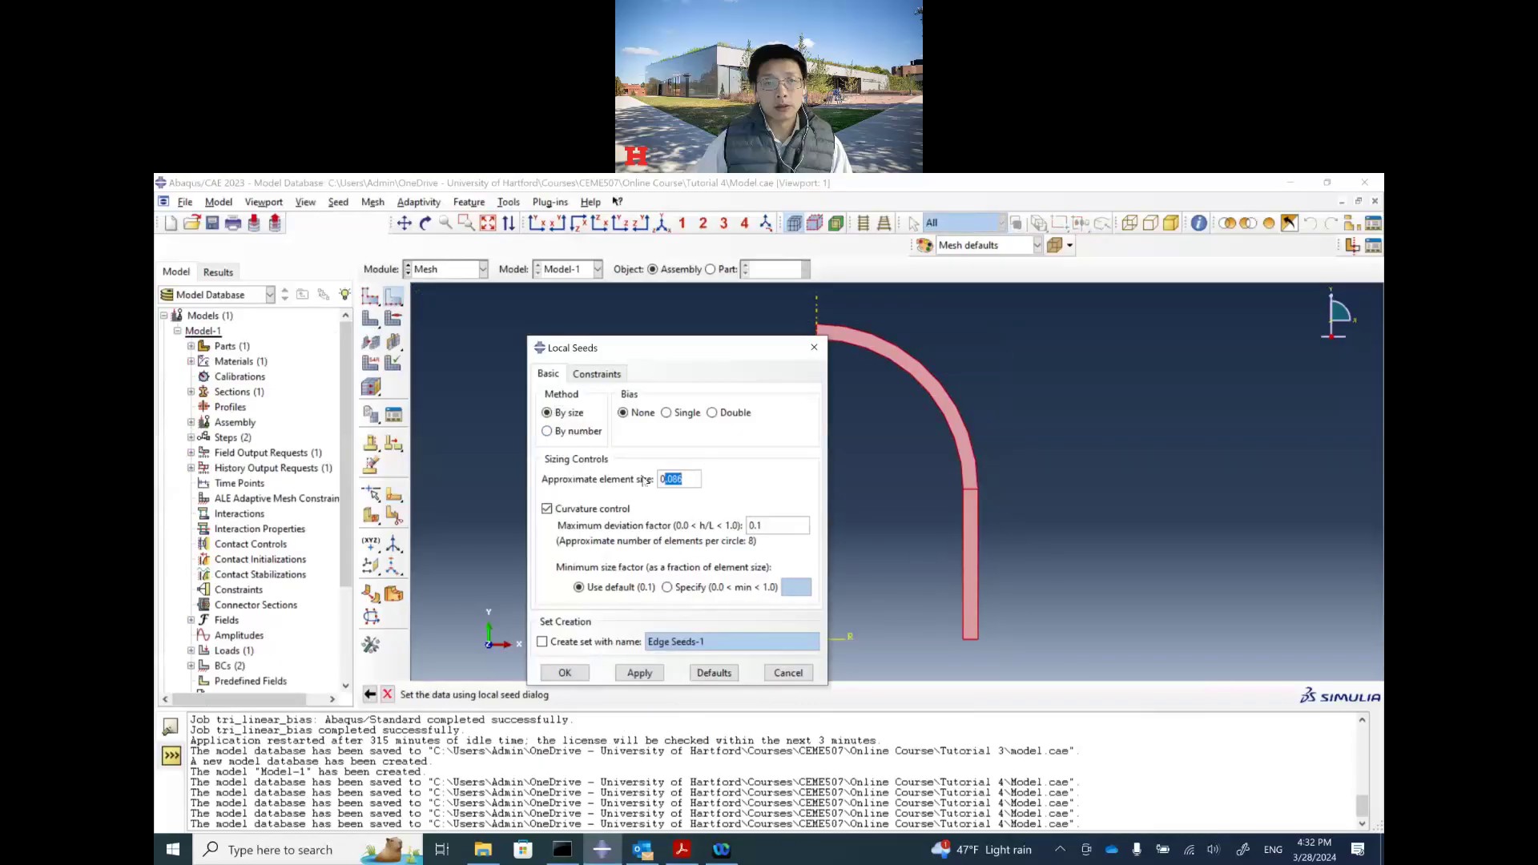
pyautogui.write('0.02')
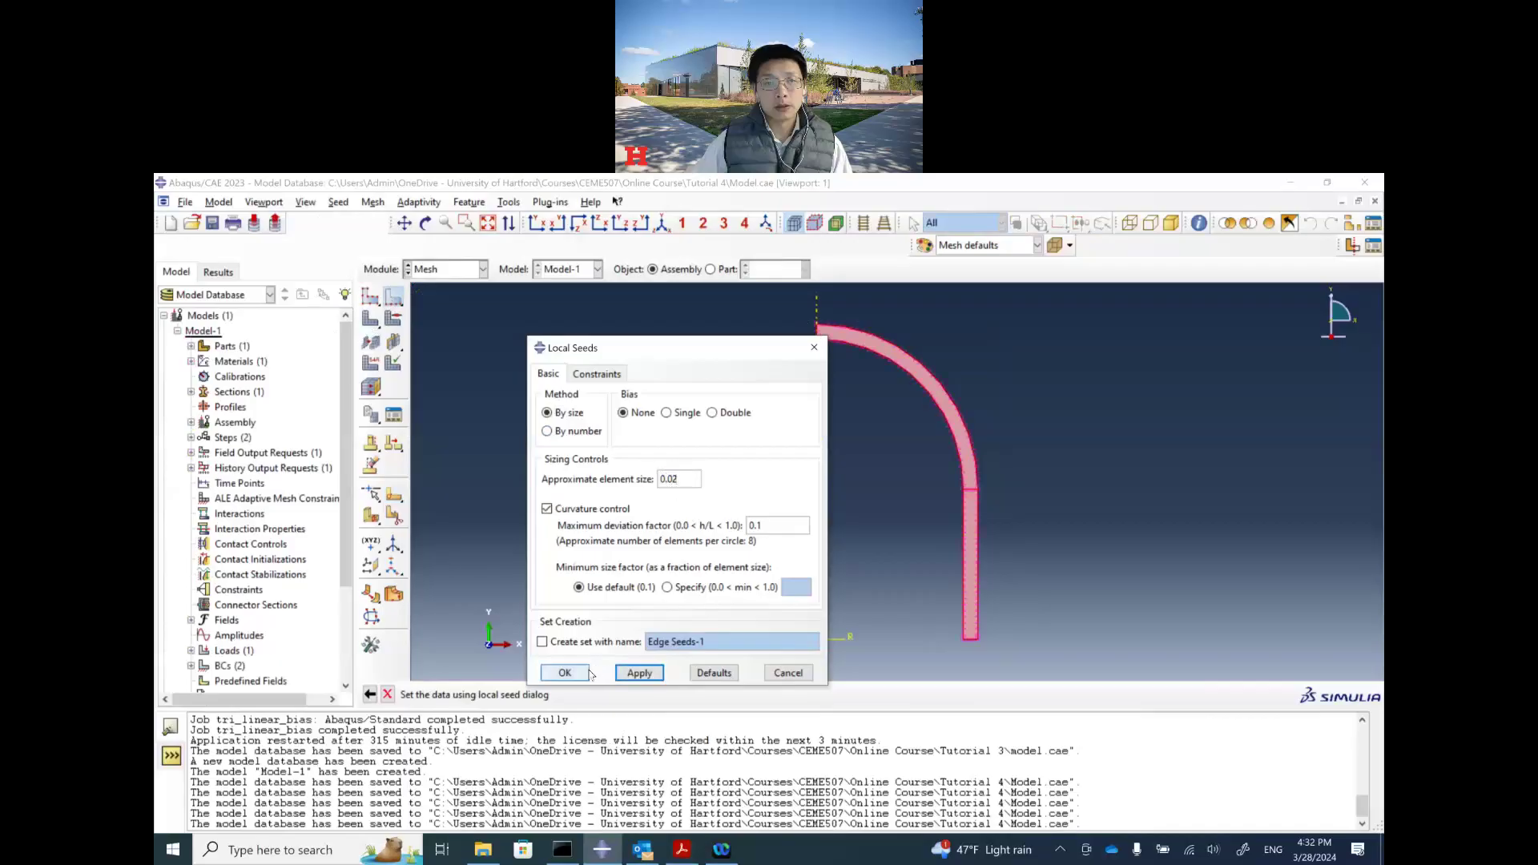
pyautogui.click(565, 672)
# Assign mesh controls to both regions with Quad element shape and the Structured technique.
pyautogui.click(393, 318)
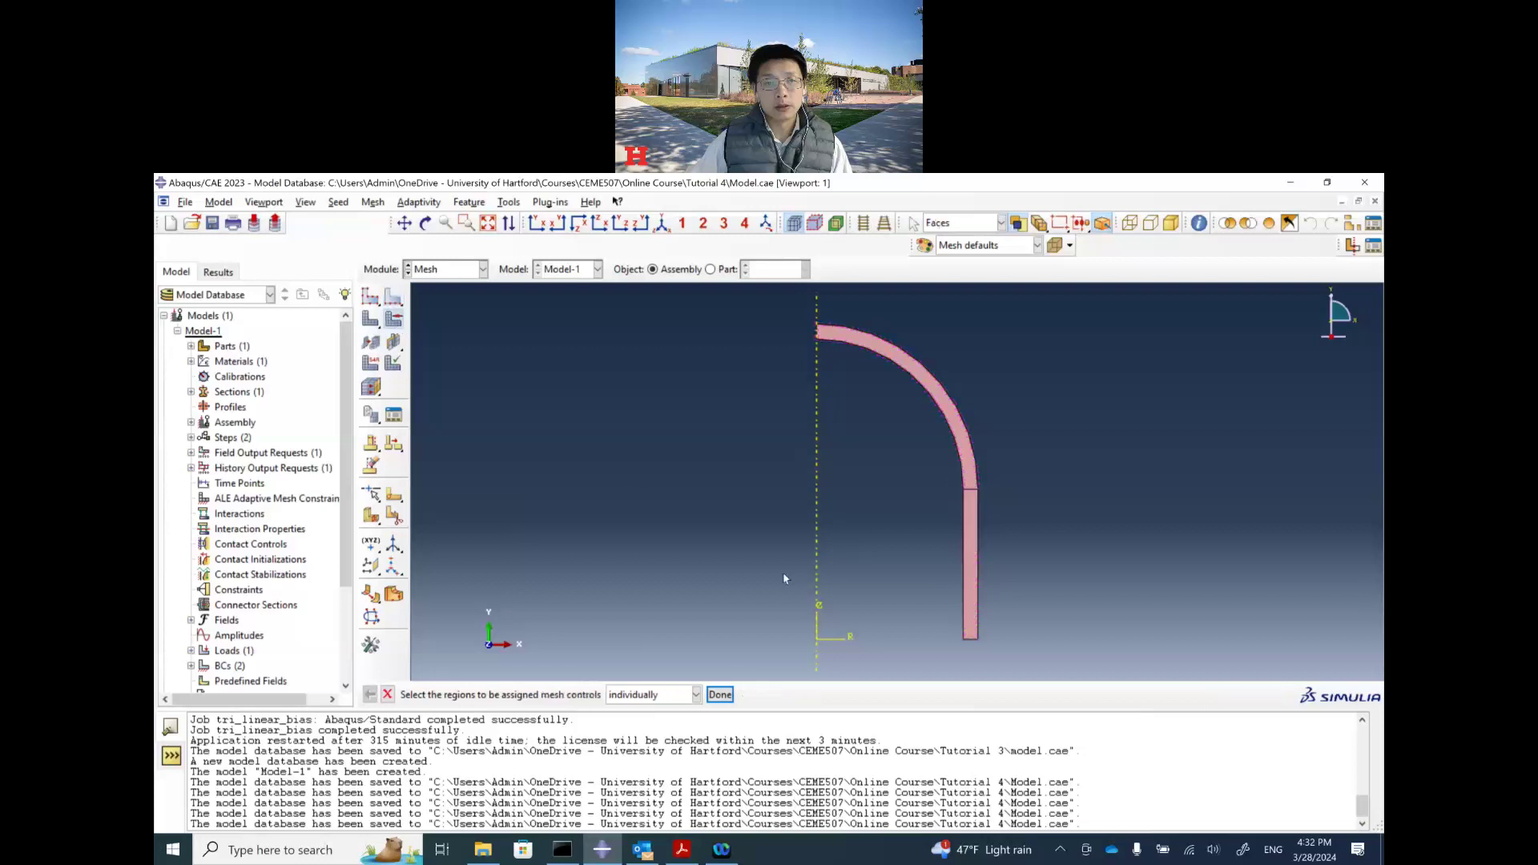
pyautogui.moveTo(1001, 656); pyautogui.dragTo(788, 322)
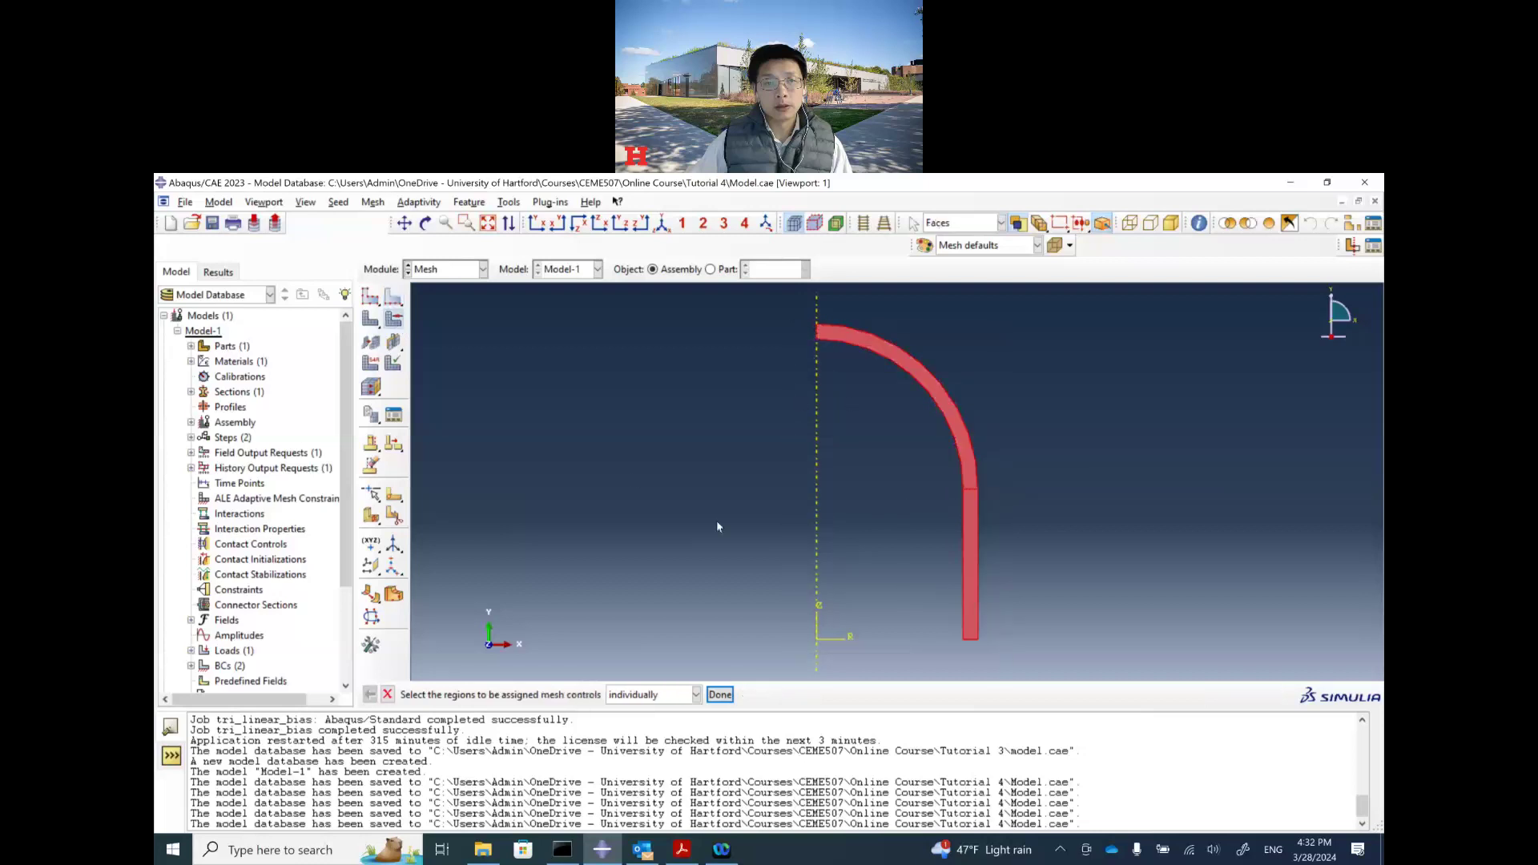
pyautogui.click(720, 695)
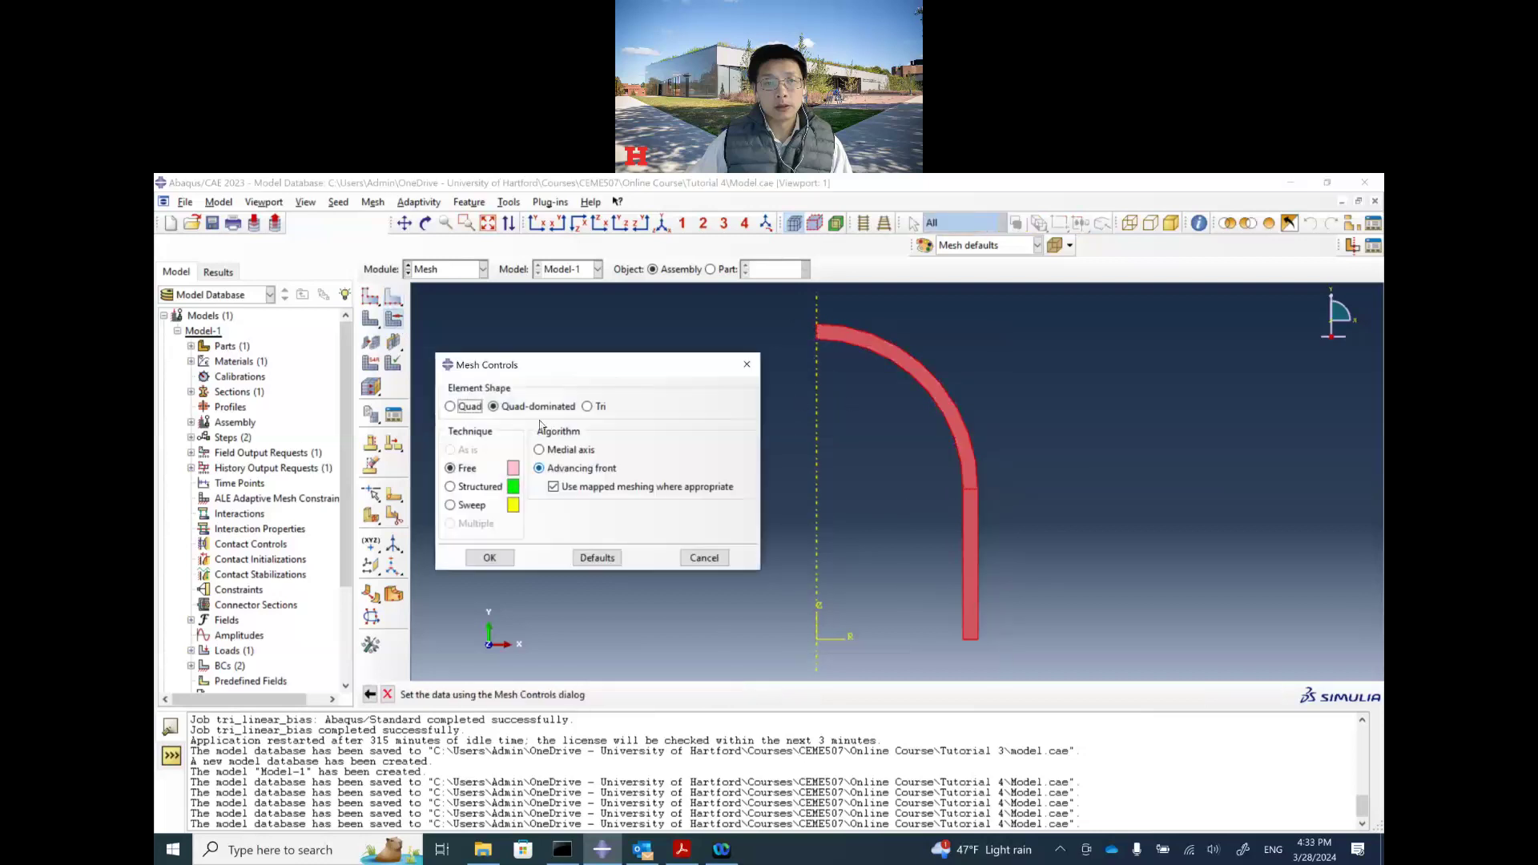
pyautogui.click(462, 407)
pyautogui.click(475, 487)
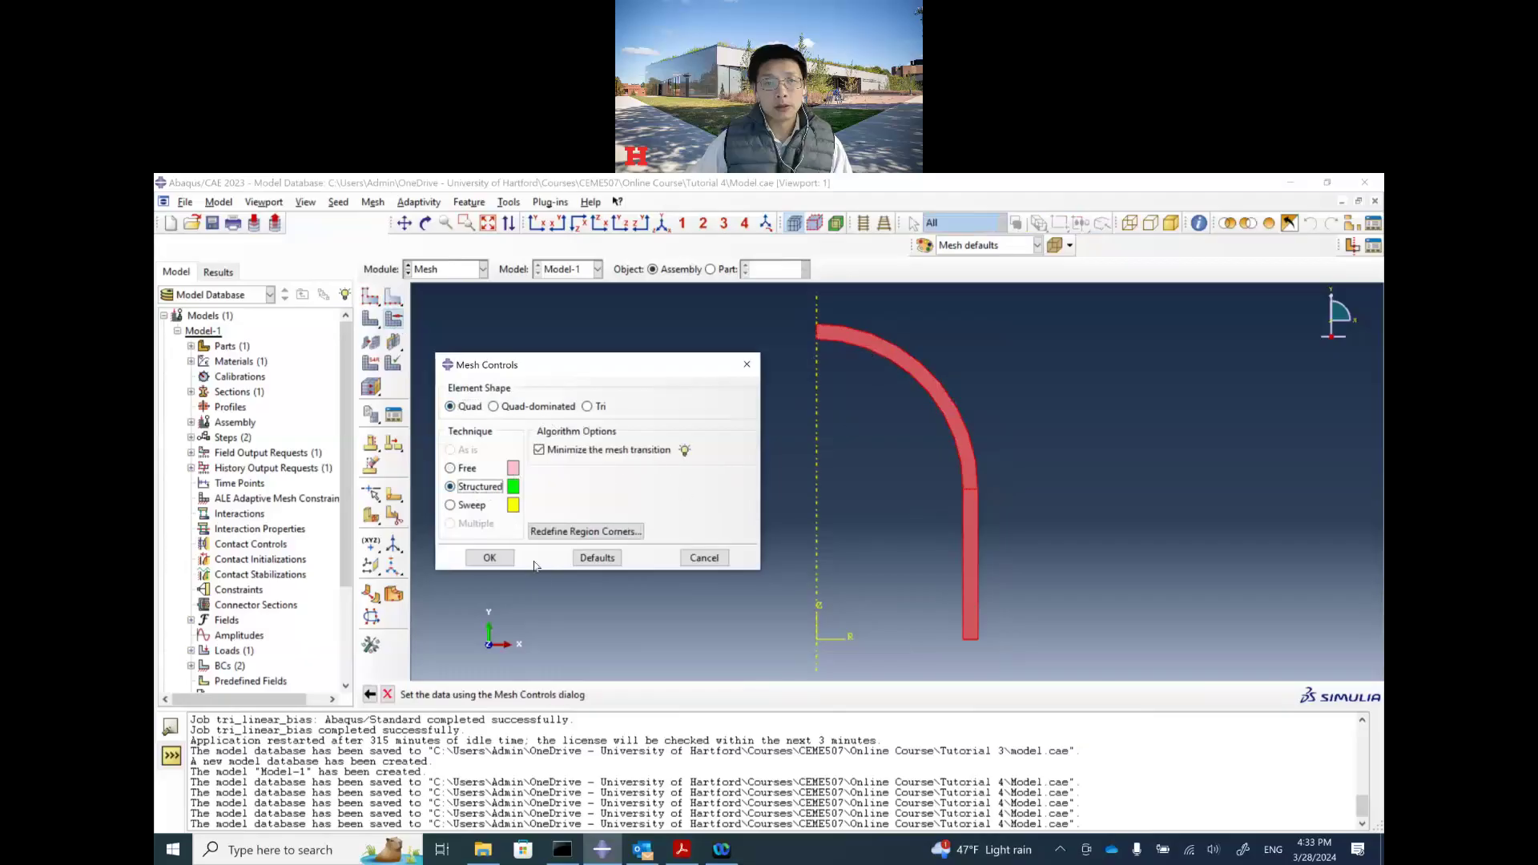
pyautogui.click(489, 557)
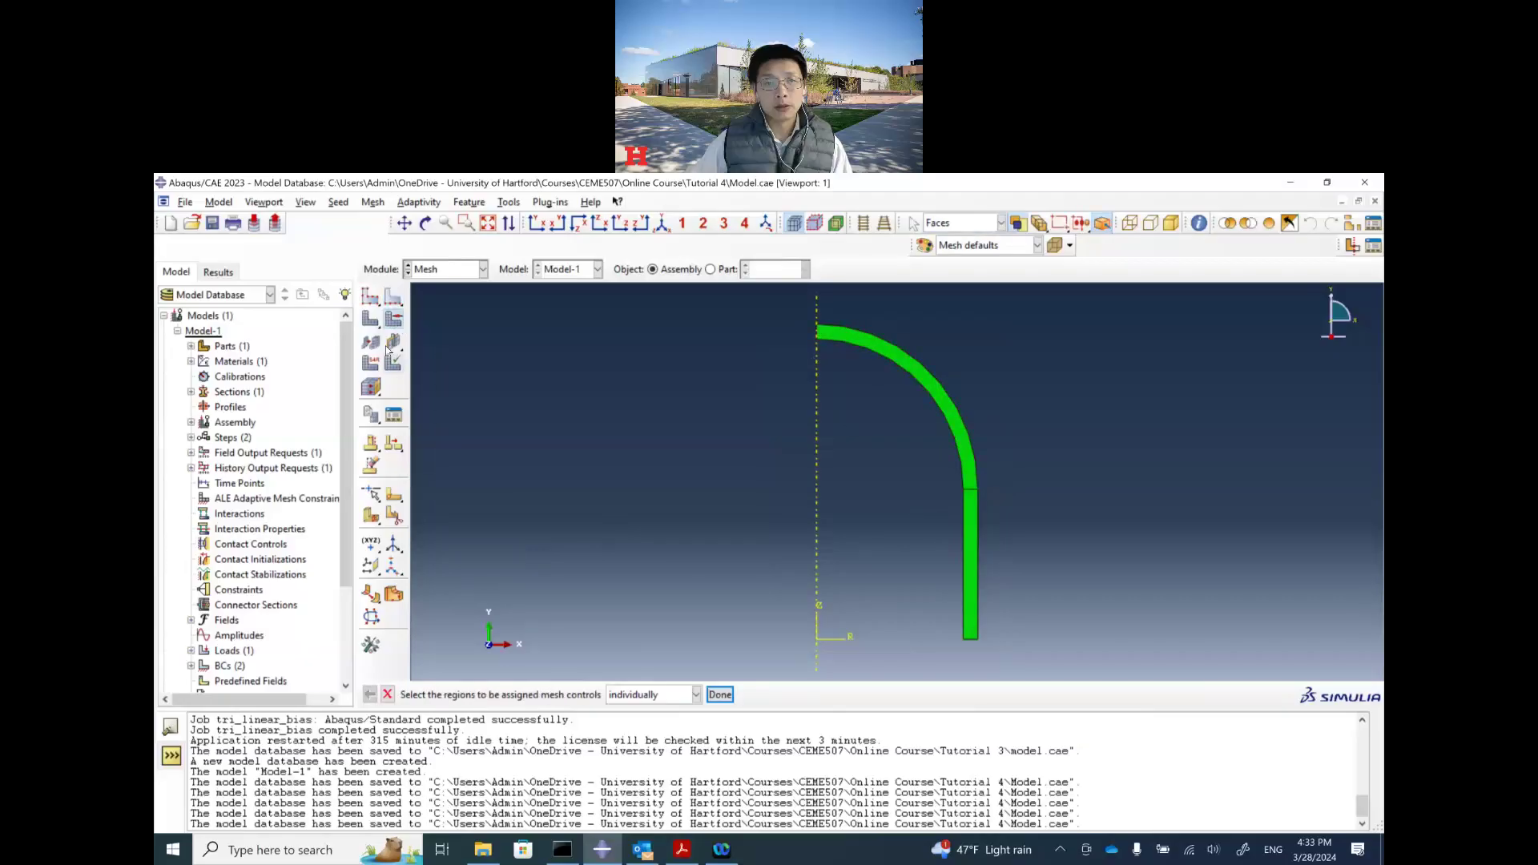
# Following the tutorial PDF, assign the Axisymmetric Stress element type with Quadratic geometric order, Quad shape and reduced integration to both regions.
pyautogui.click(680, 854)
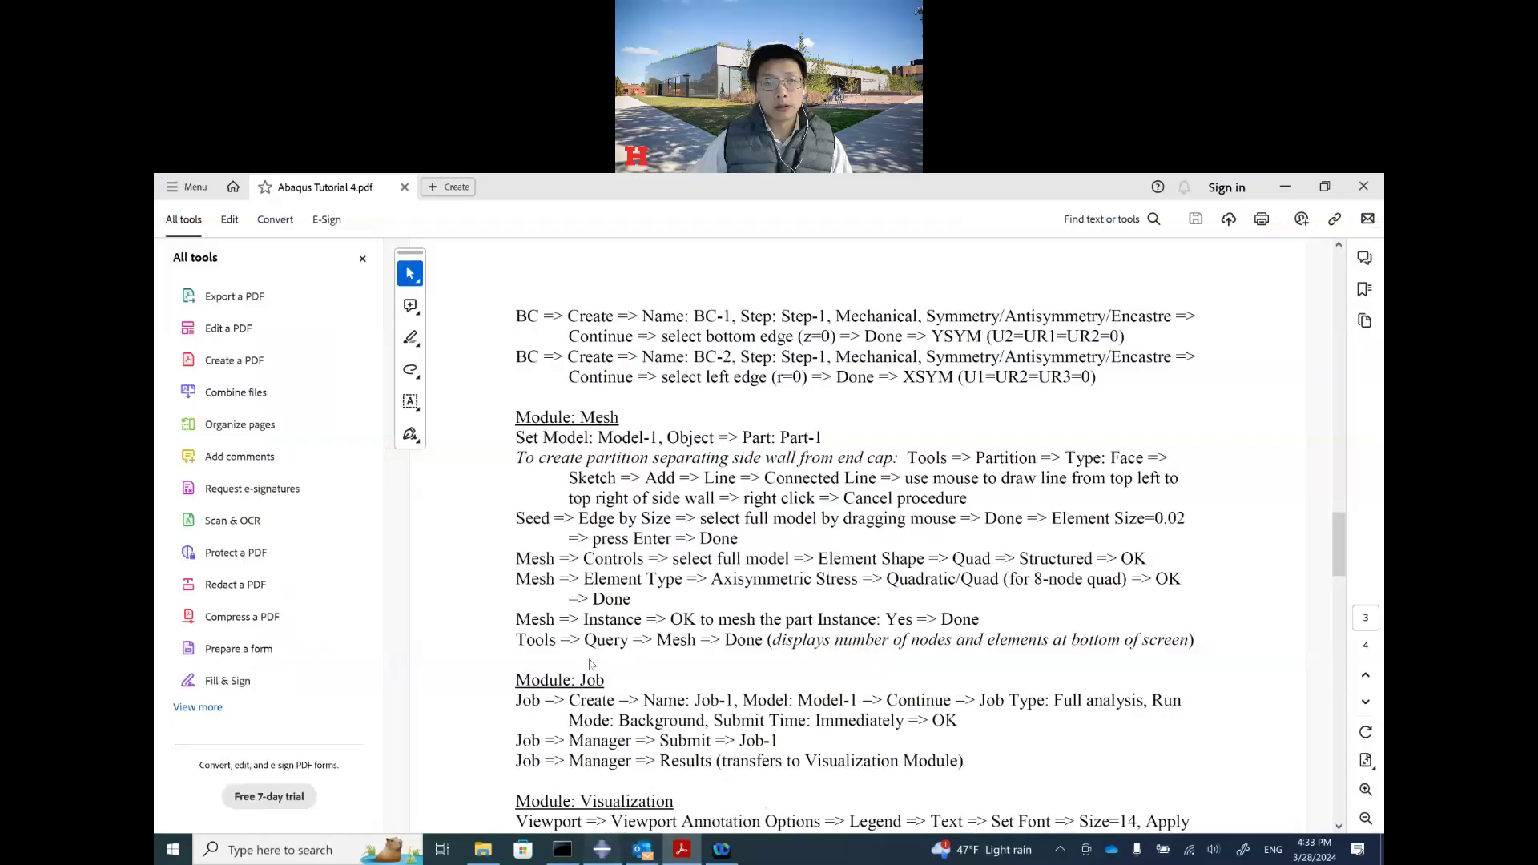
pyautogui.click(601, 853)
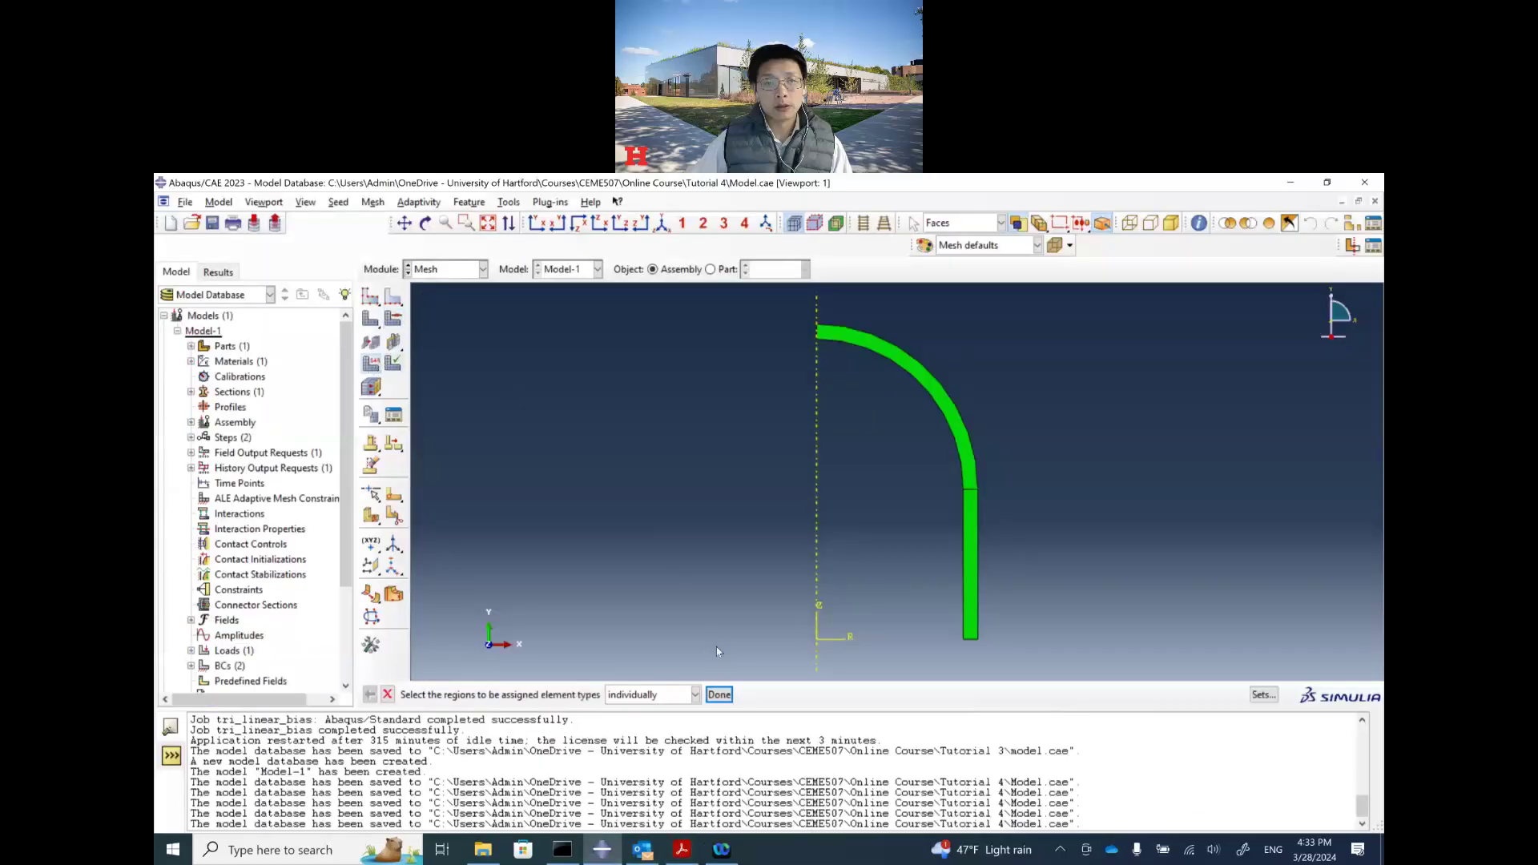
pyautogui.moveTo(1017, 650); pyautogui.dragTo(785, 412)
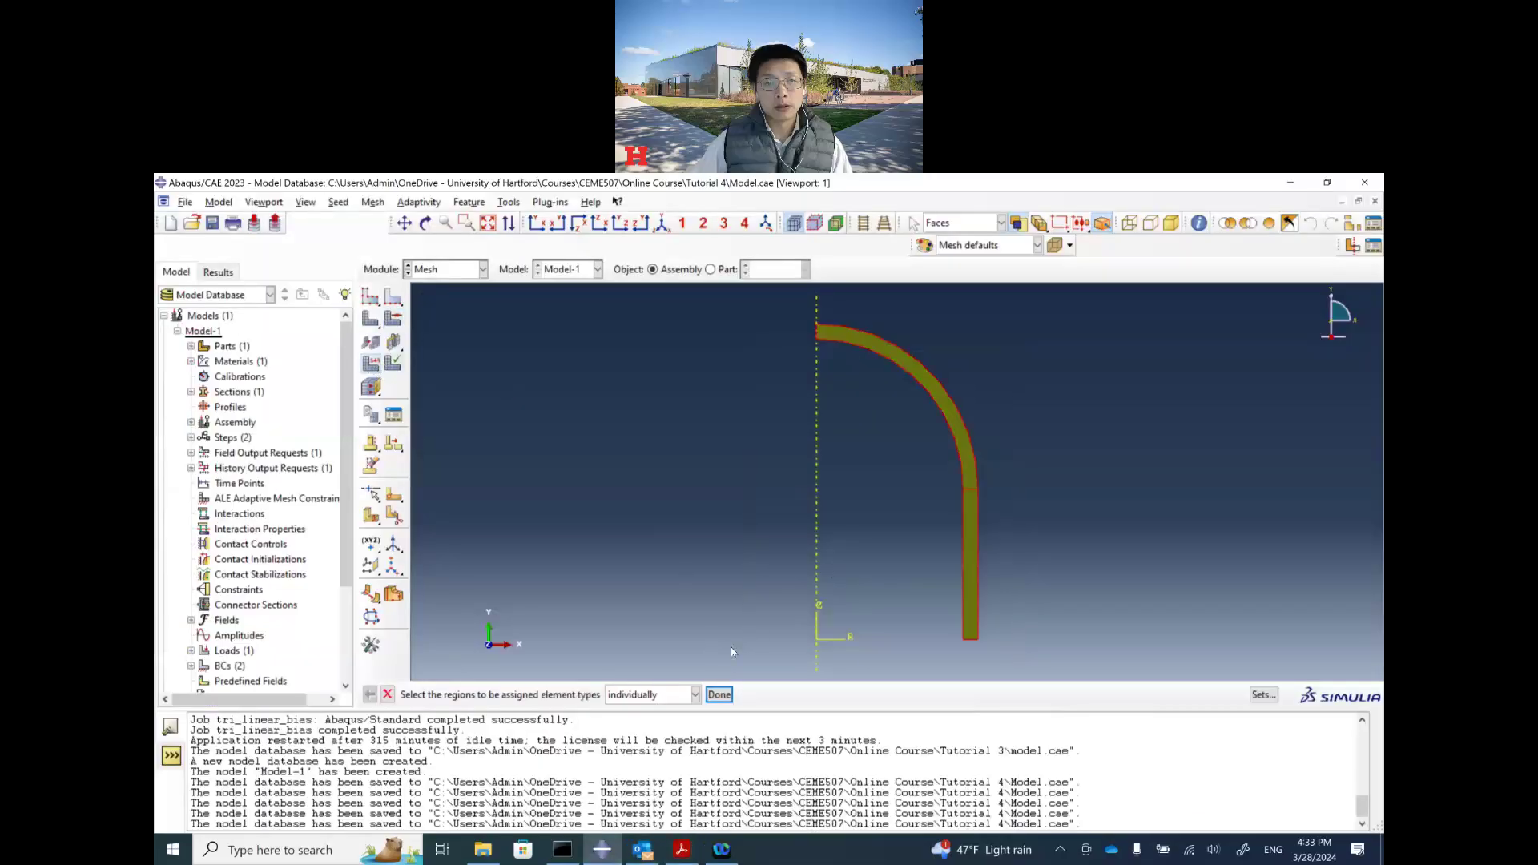
pyautogui.click(719, 693)
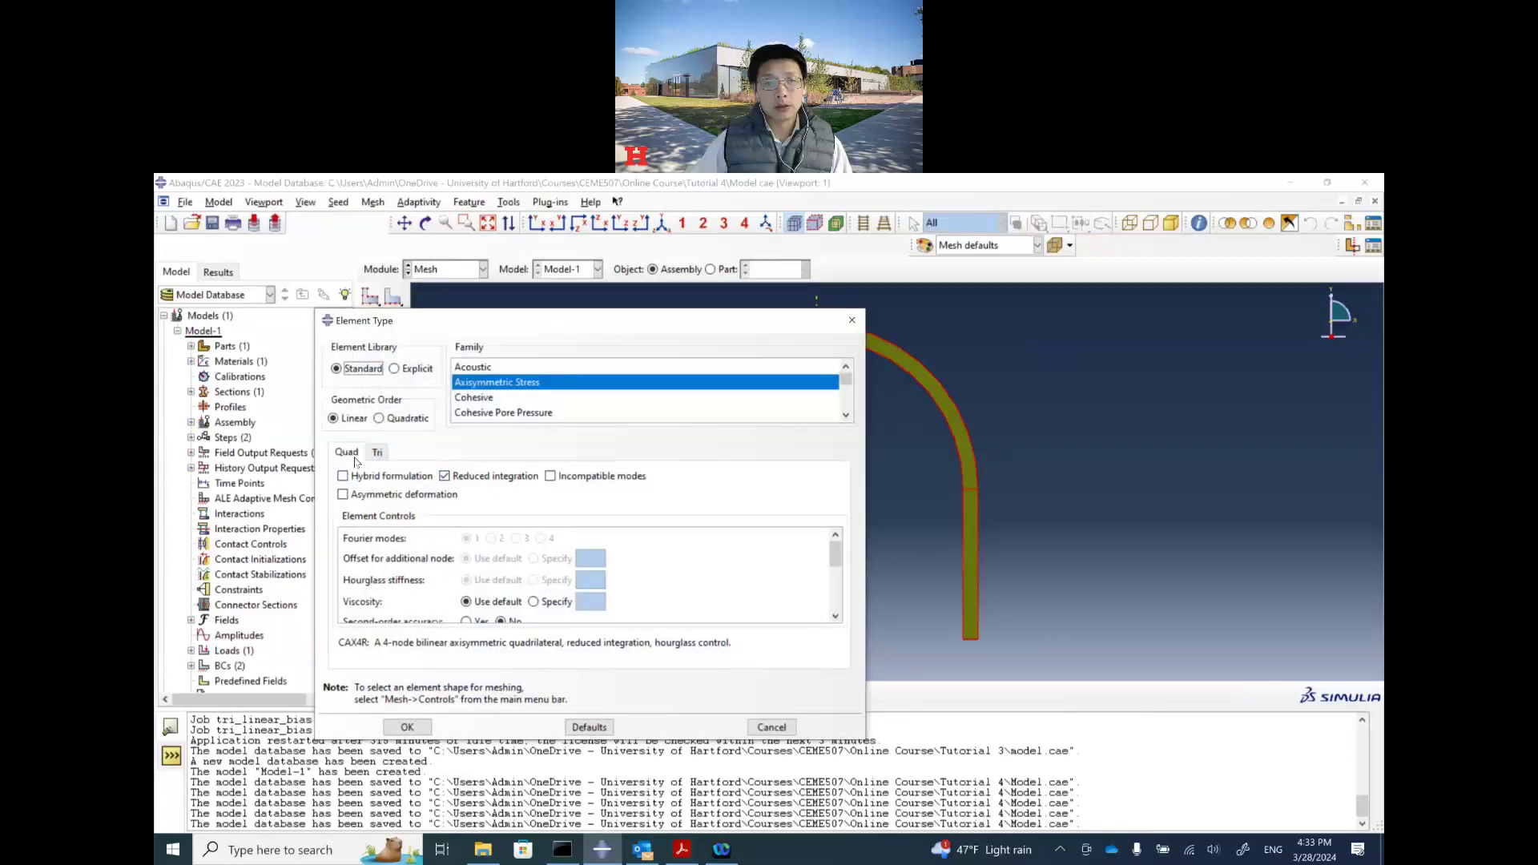
pyautogui.click(388, 420)
pyautogui.moveTo(377, 645); pyautogui.dragTo(681, 645)
pyautogui.click(628, 639)
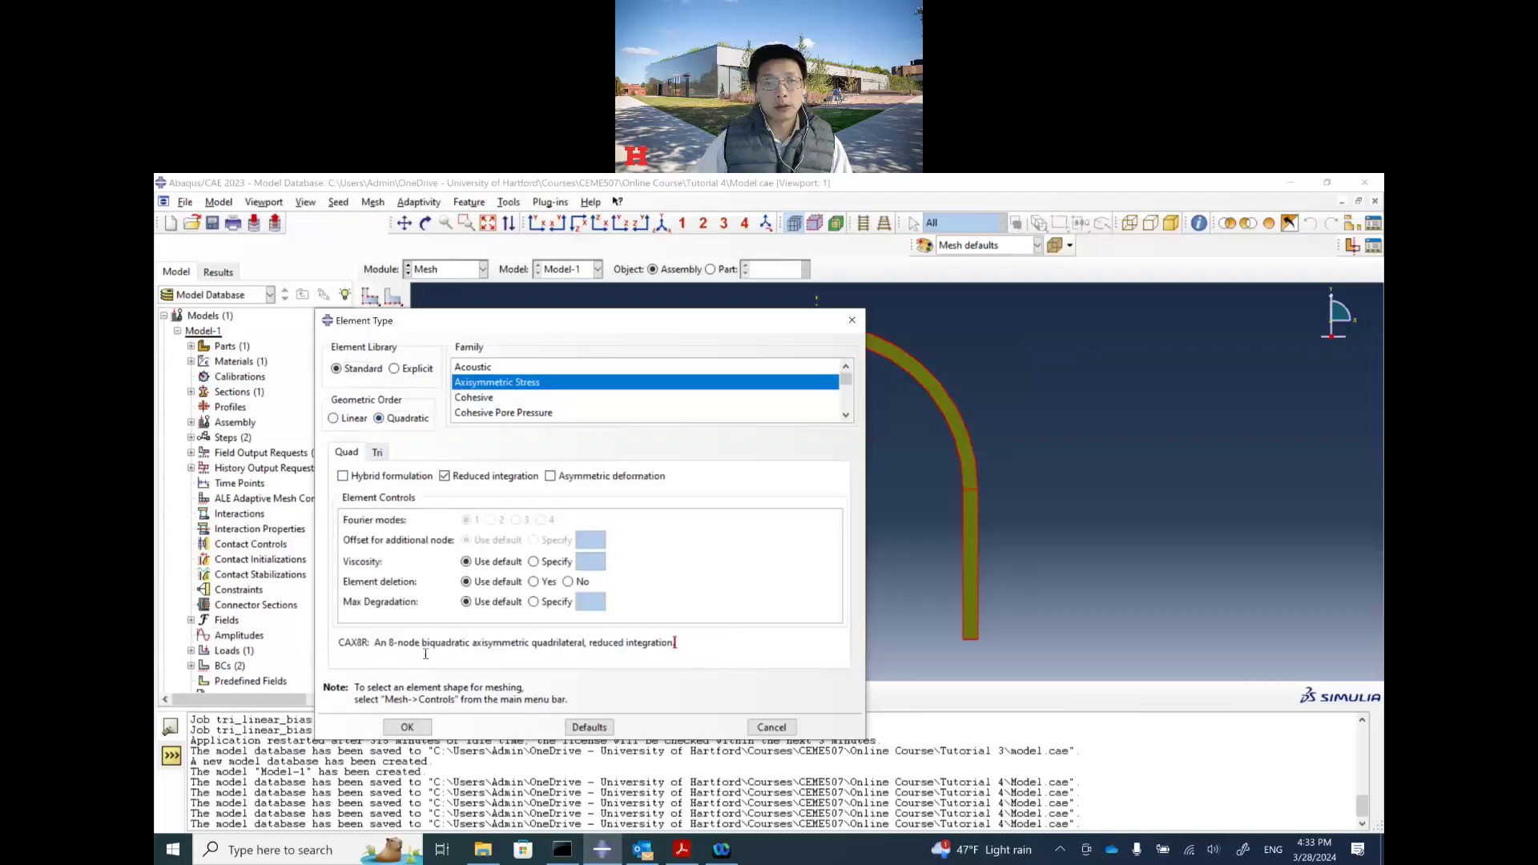
pyautogui.click(408, 727)
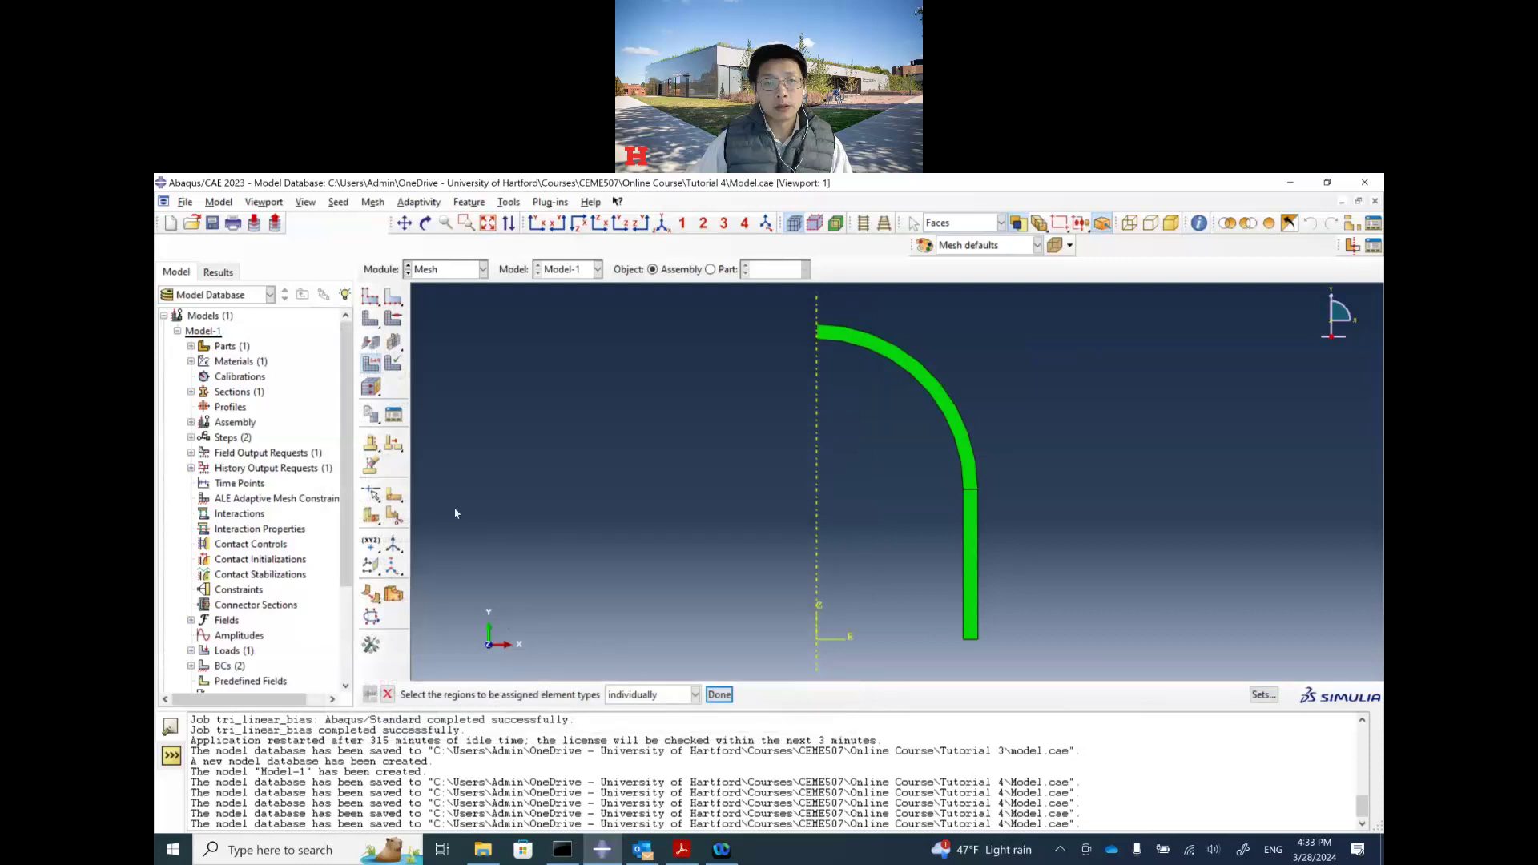
# Mesh the vessel part instance and save the model database.
pyautogui.click(370, 318)
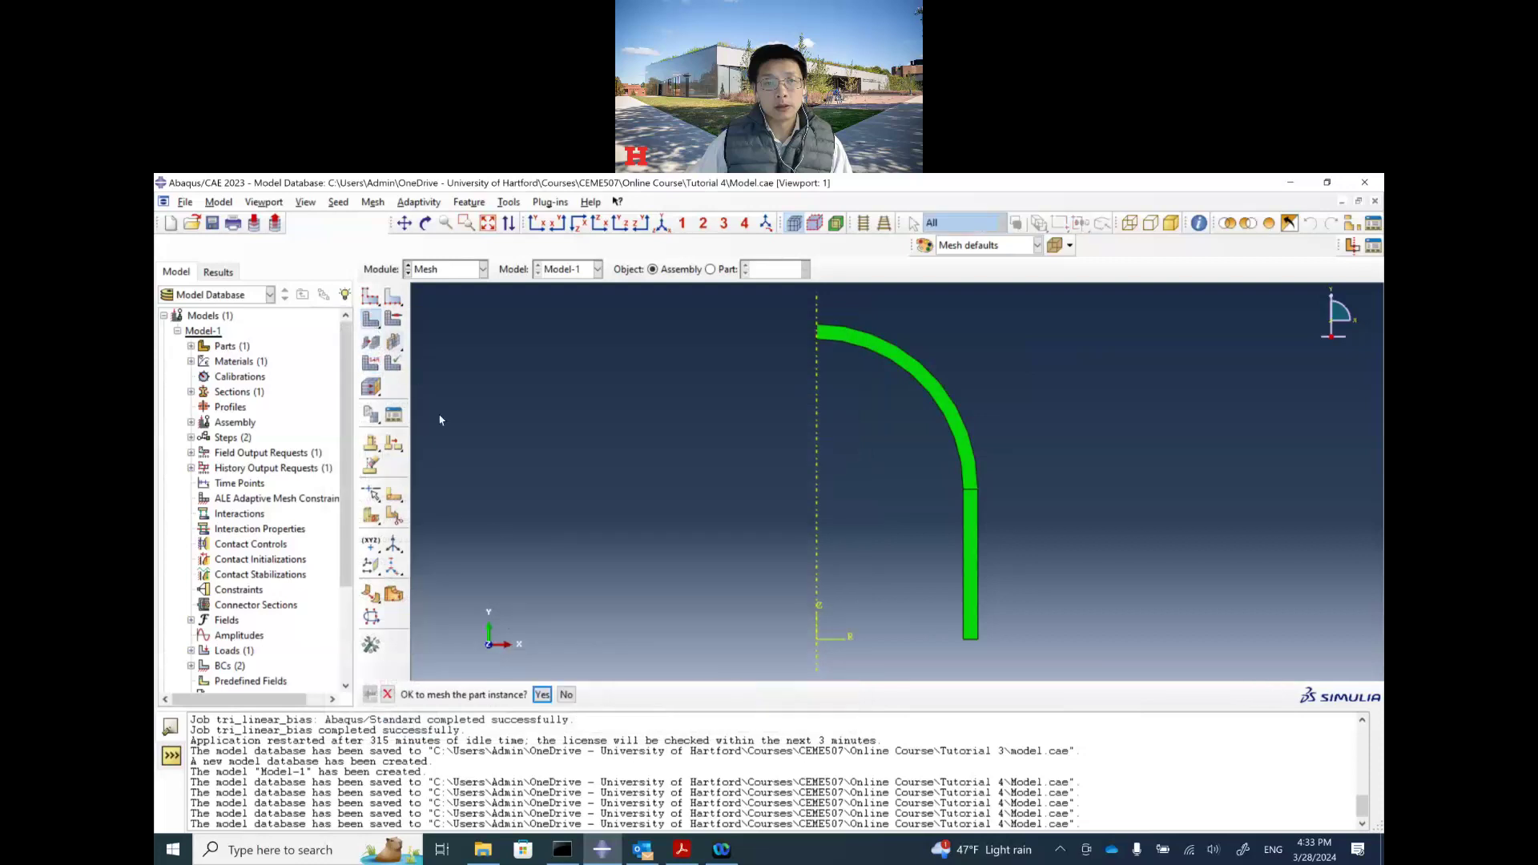
pyautogui.click(542, 695)
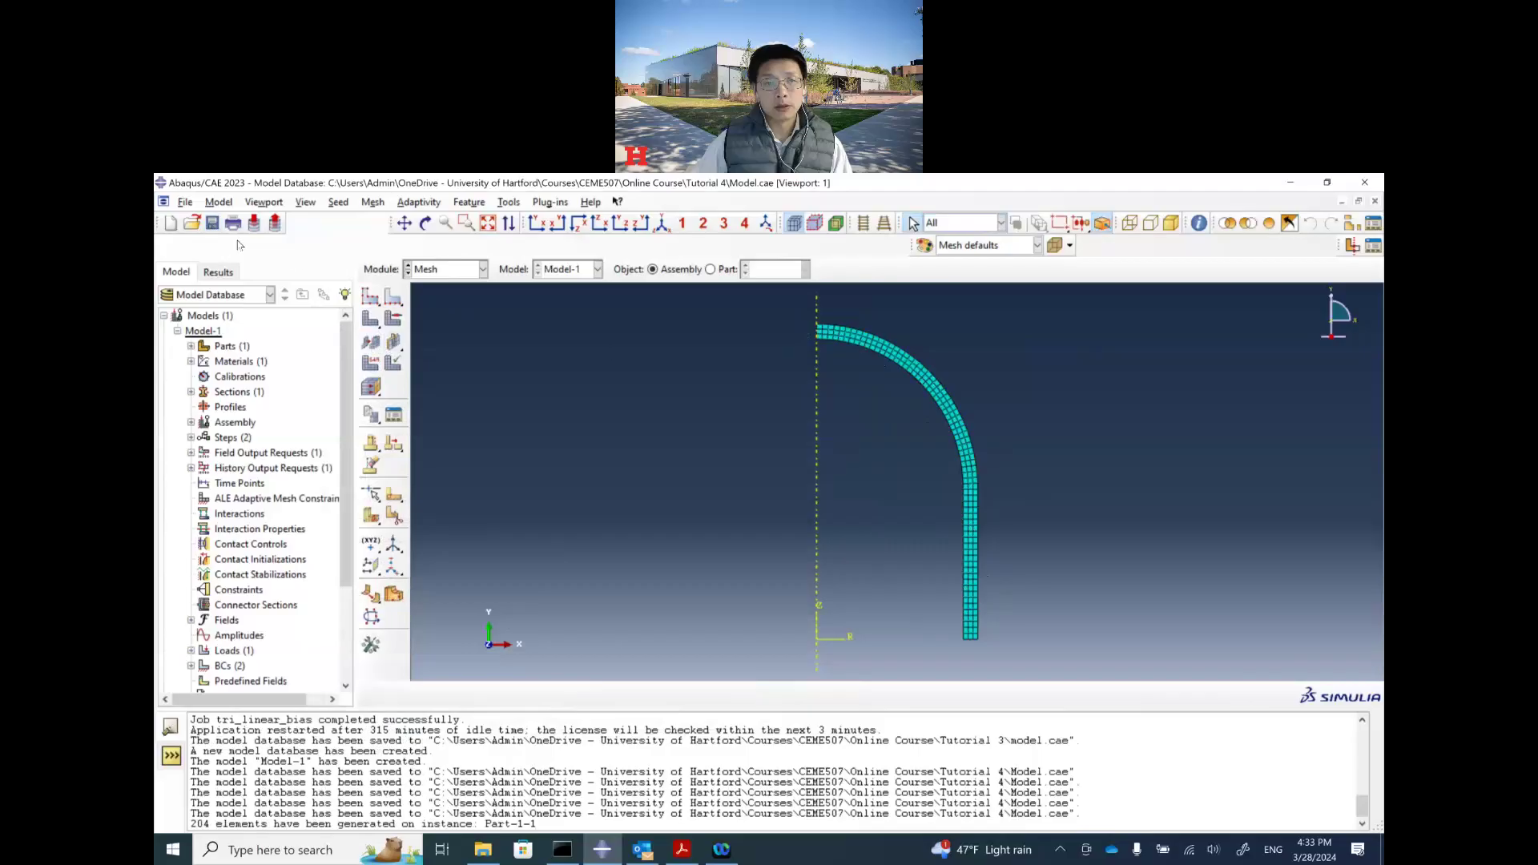
pyautogui.click(212, 223)
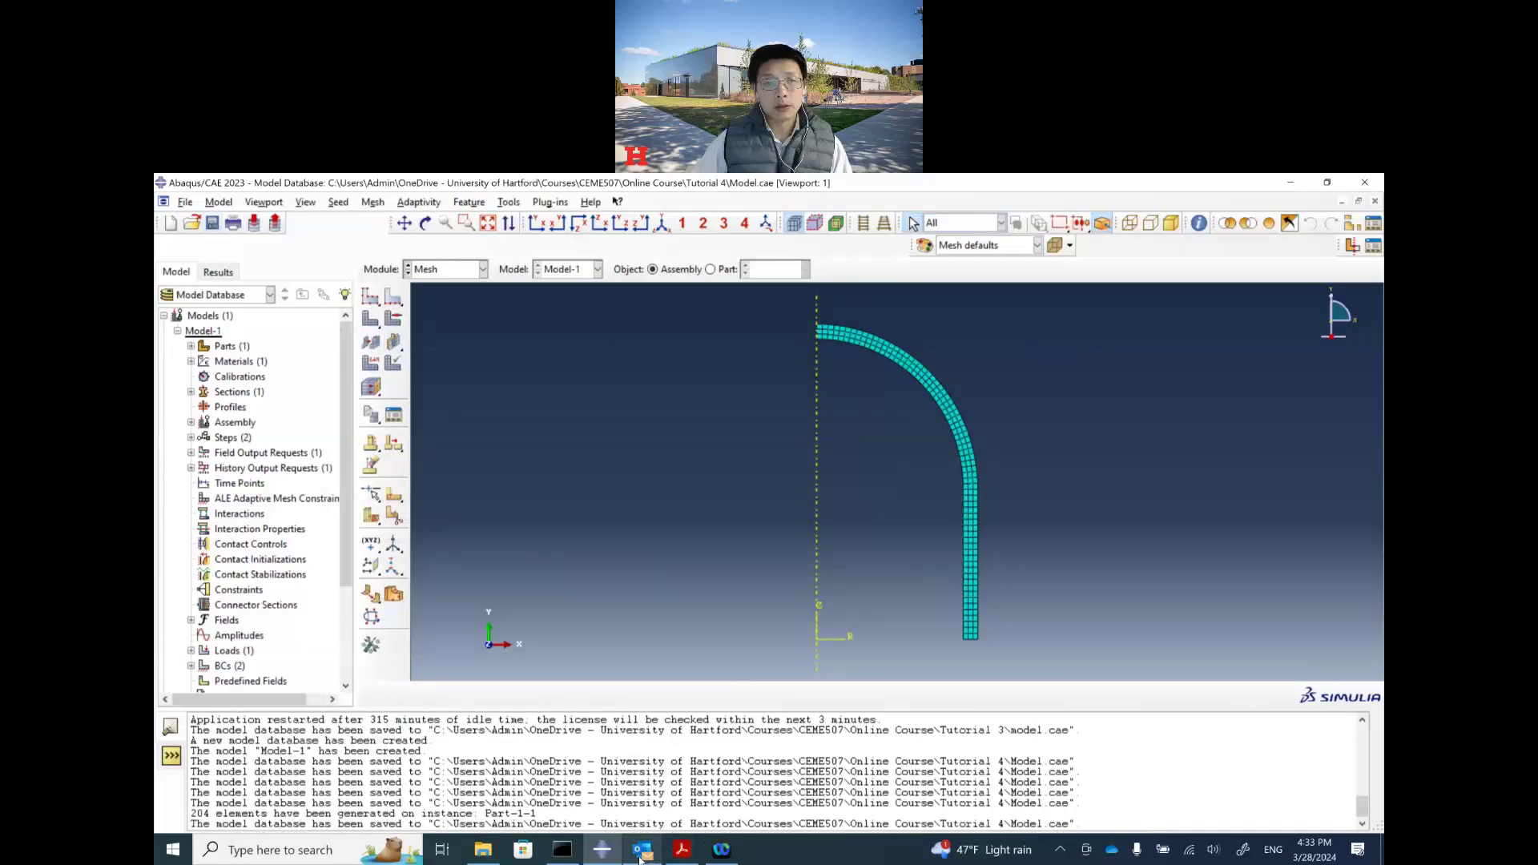
# Switch to the Job module for Model-1.
pyautogui.click(477, 278)
pyautogui.click(440, 407)
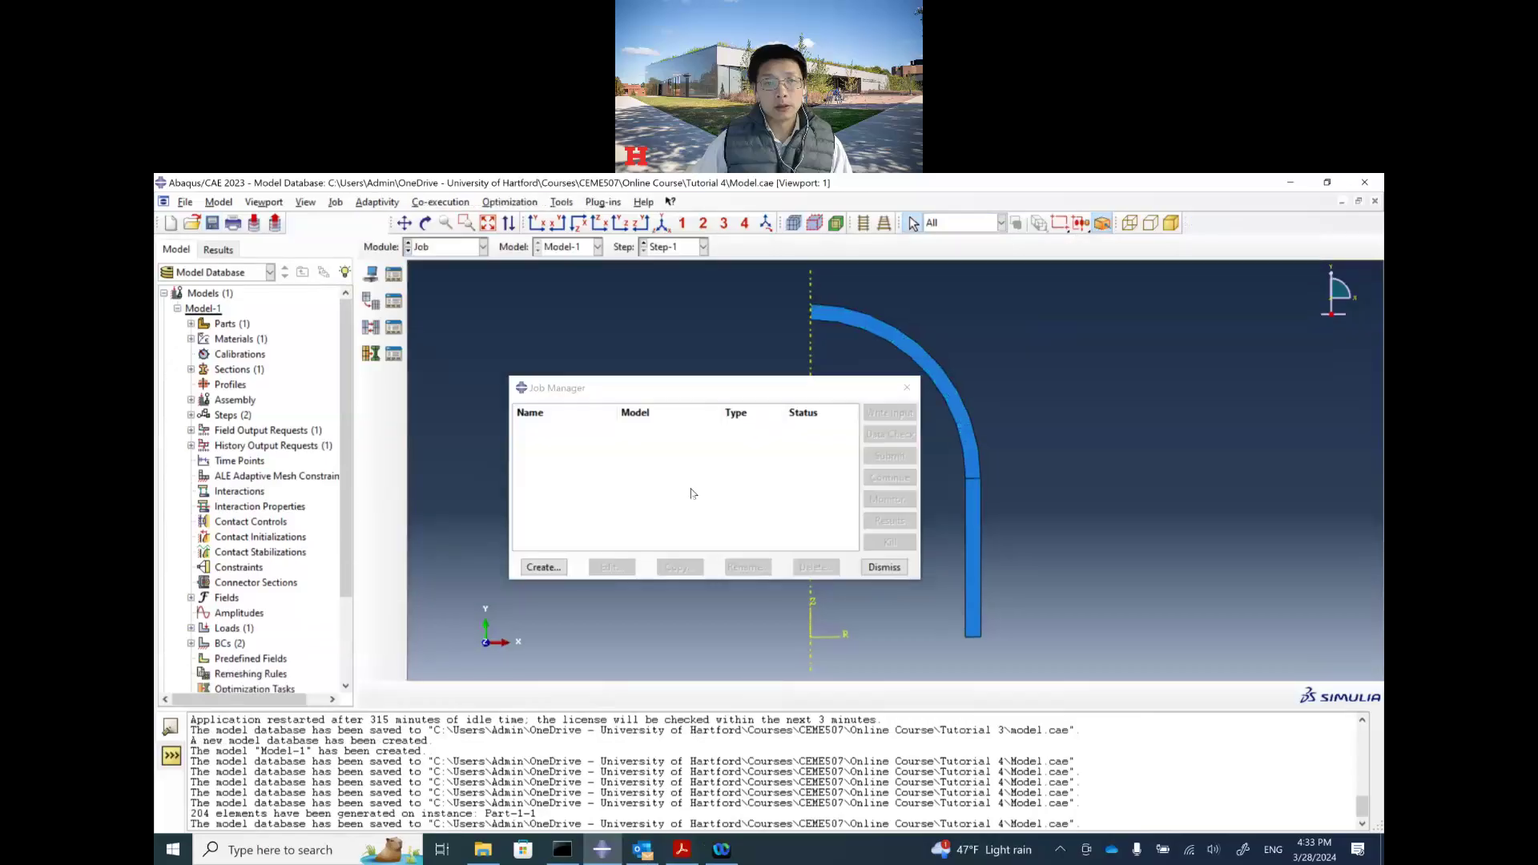
pyautogui.click(543, 567)
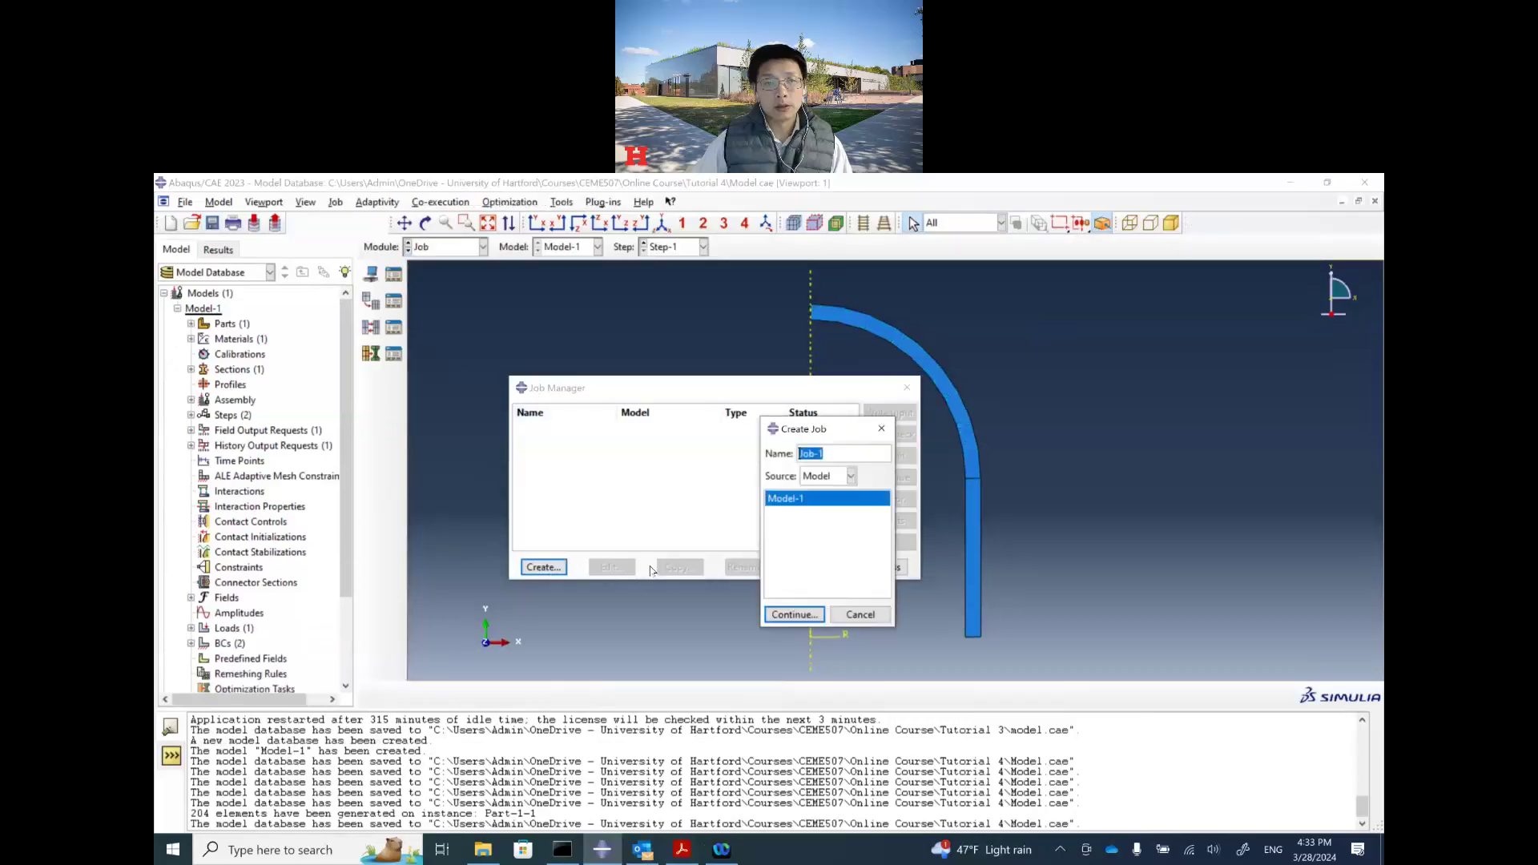
pyautogui.click(861, 615)
pyautogui.click(890, 568)
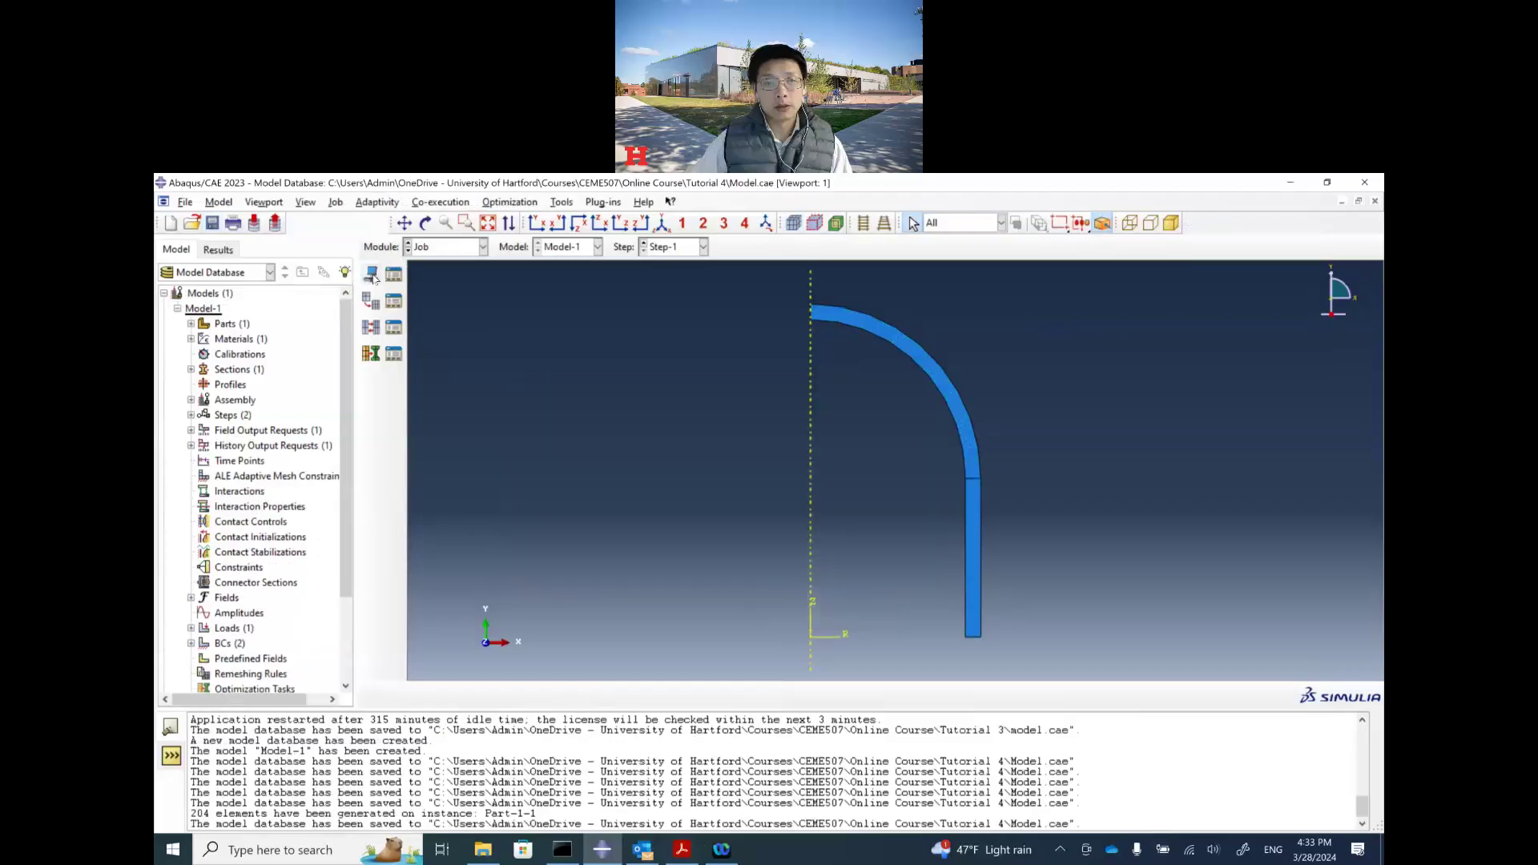
# Following the tutorial PDF's job instructions, create a full analysis job named Job-1 from Model-1 and submit it.
pyautogui.click(372, 274)
pyautogui.click(682, 849)
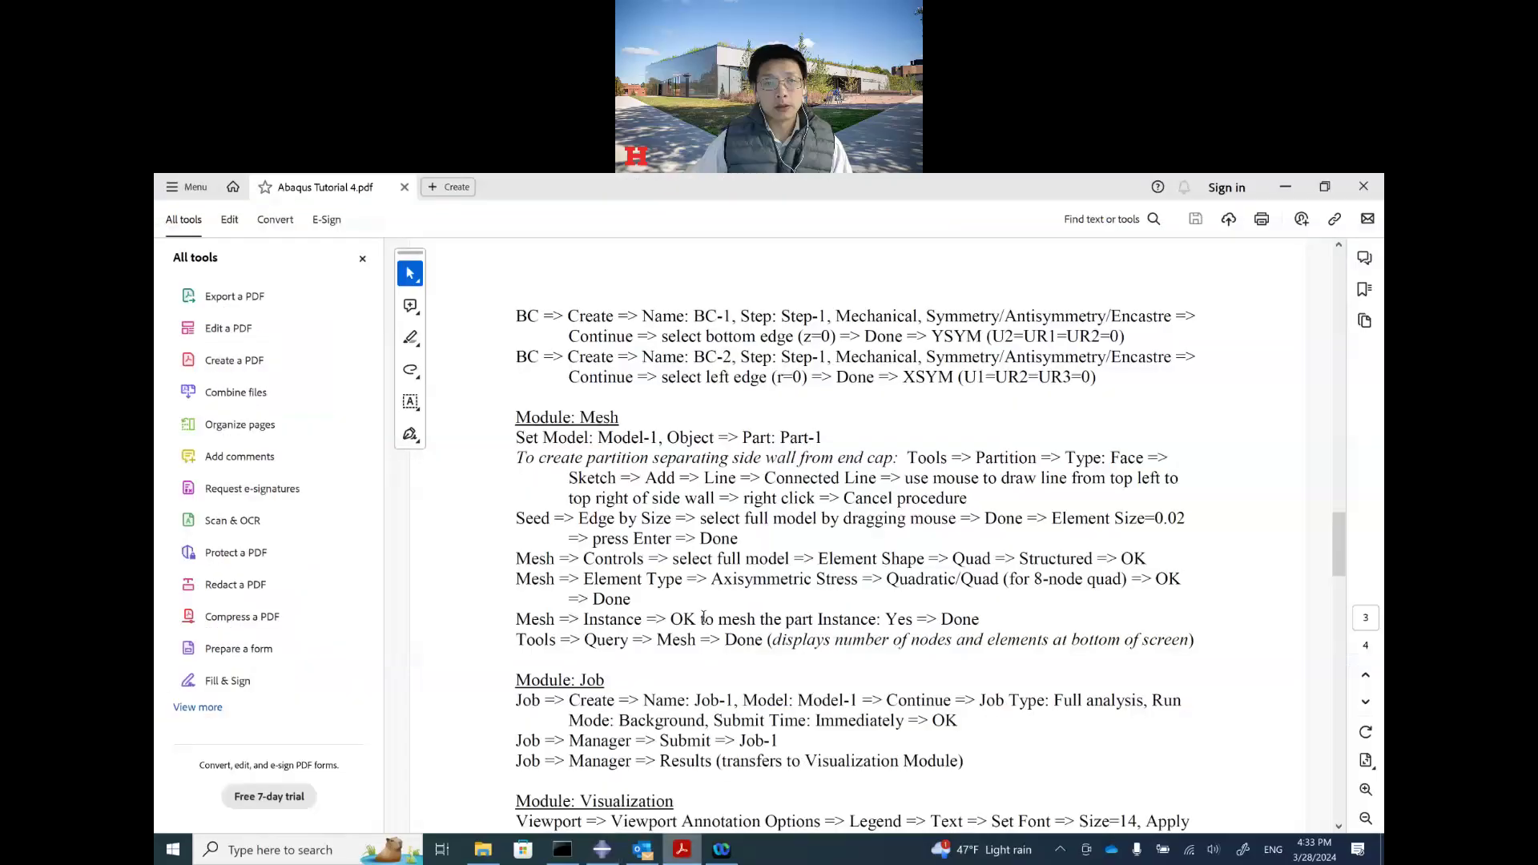
pyautogui.scroll(-5, 703, 618)
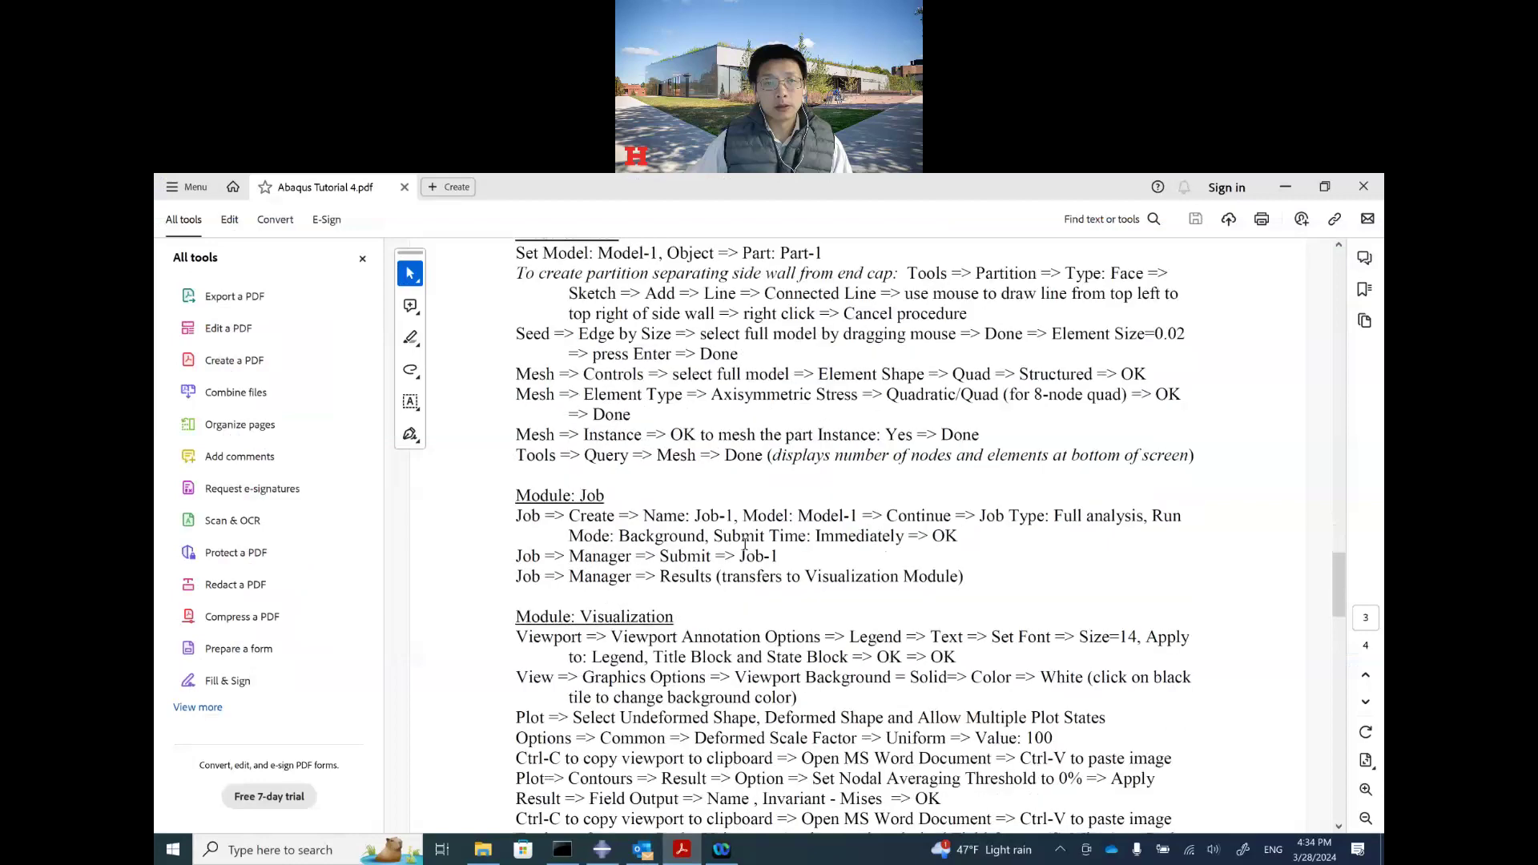
pyautogui.scroll(-2, 793, 546)
pyautogui.scroll(-4, 728, 501)
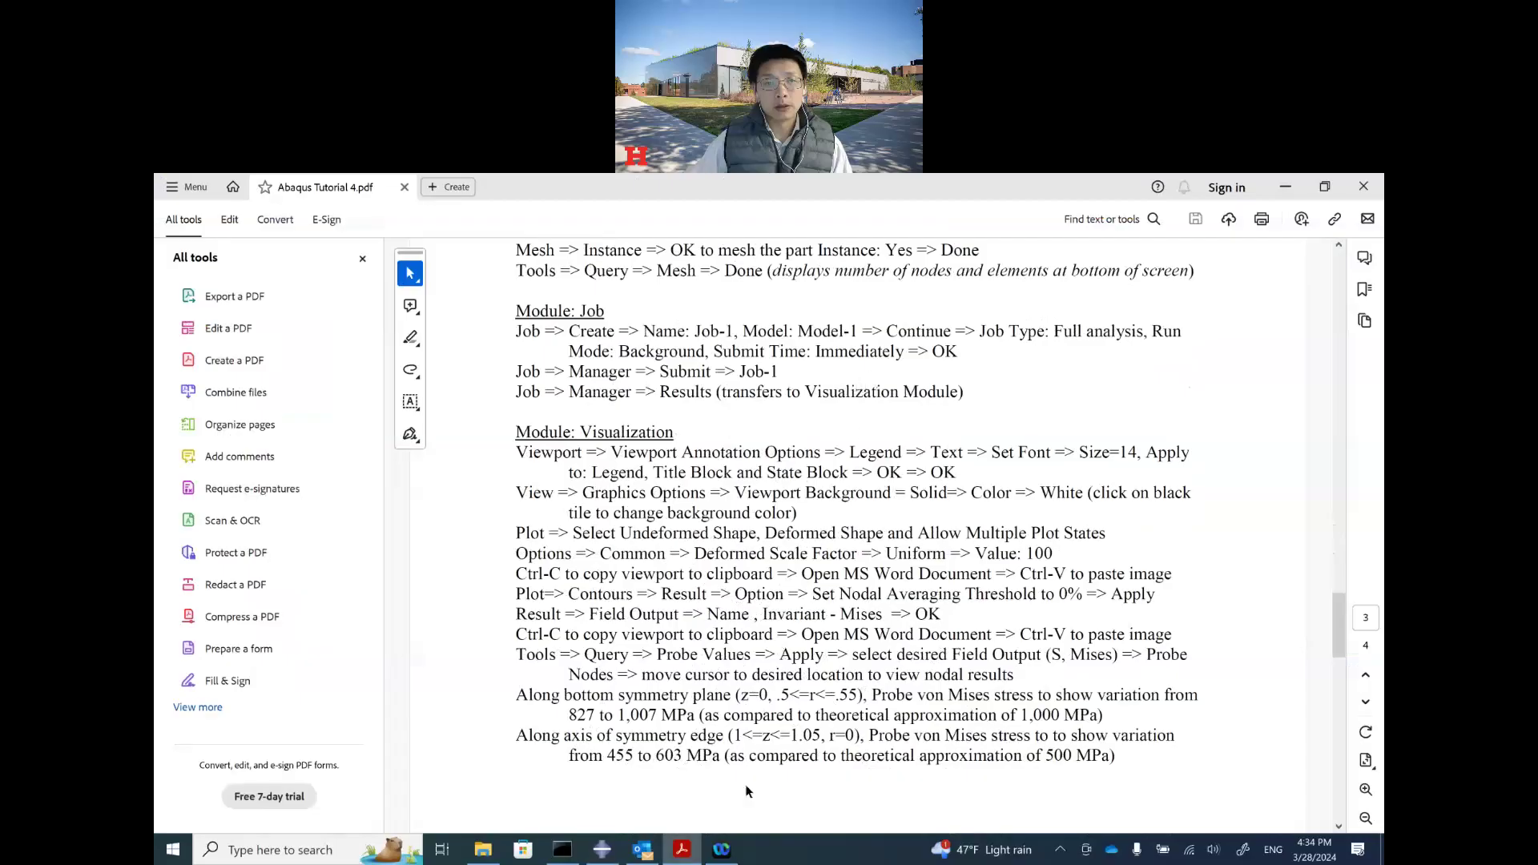
pyautogui.click(720, 851)
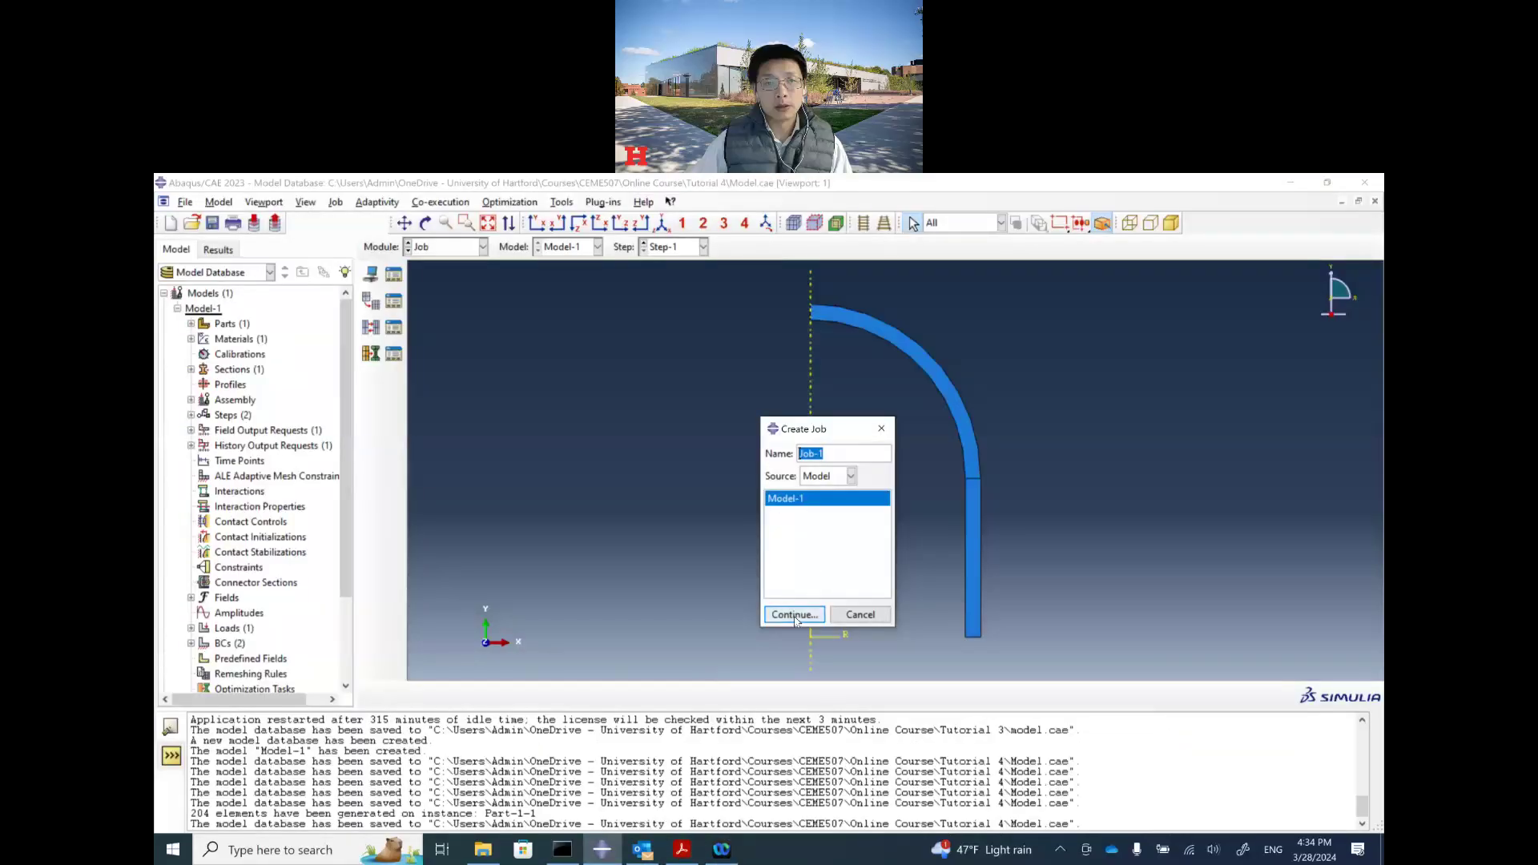
pyautogui.click(650, 745)
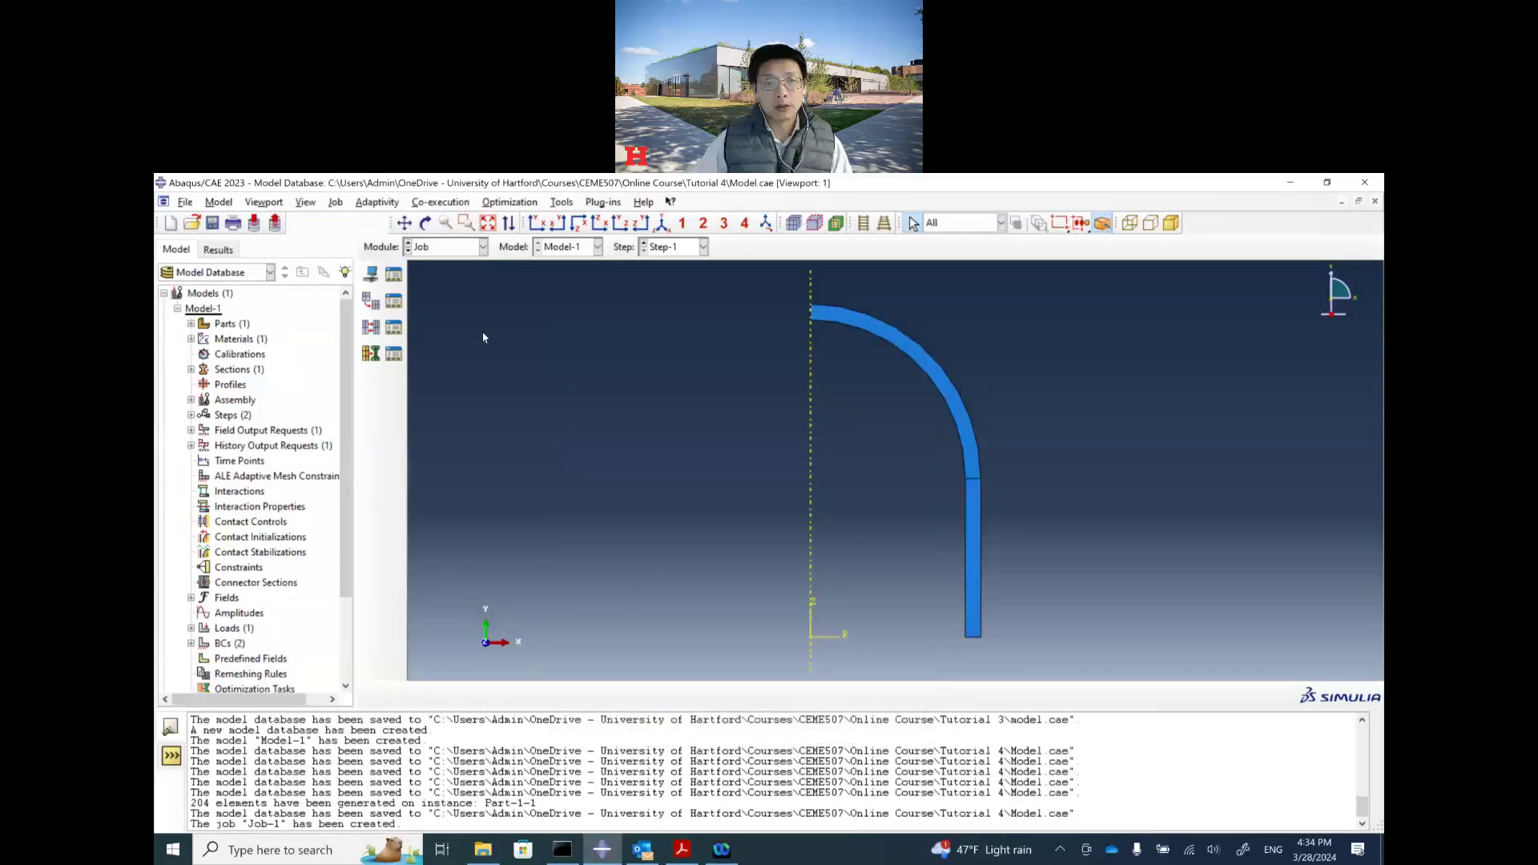
pyautogui.click(395, 276)
pyautogui.click(886, 457)
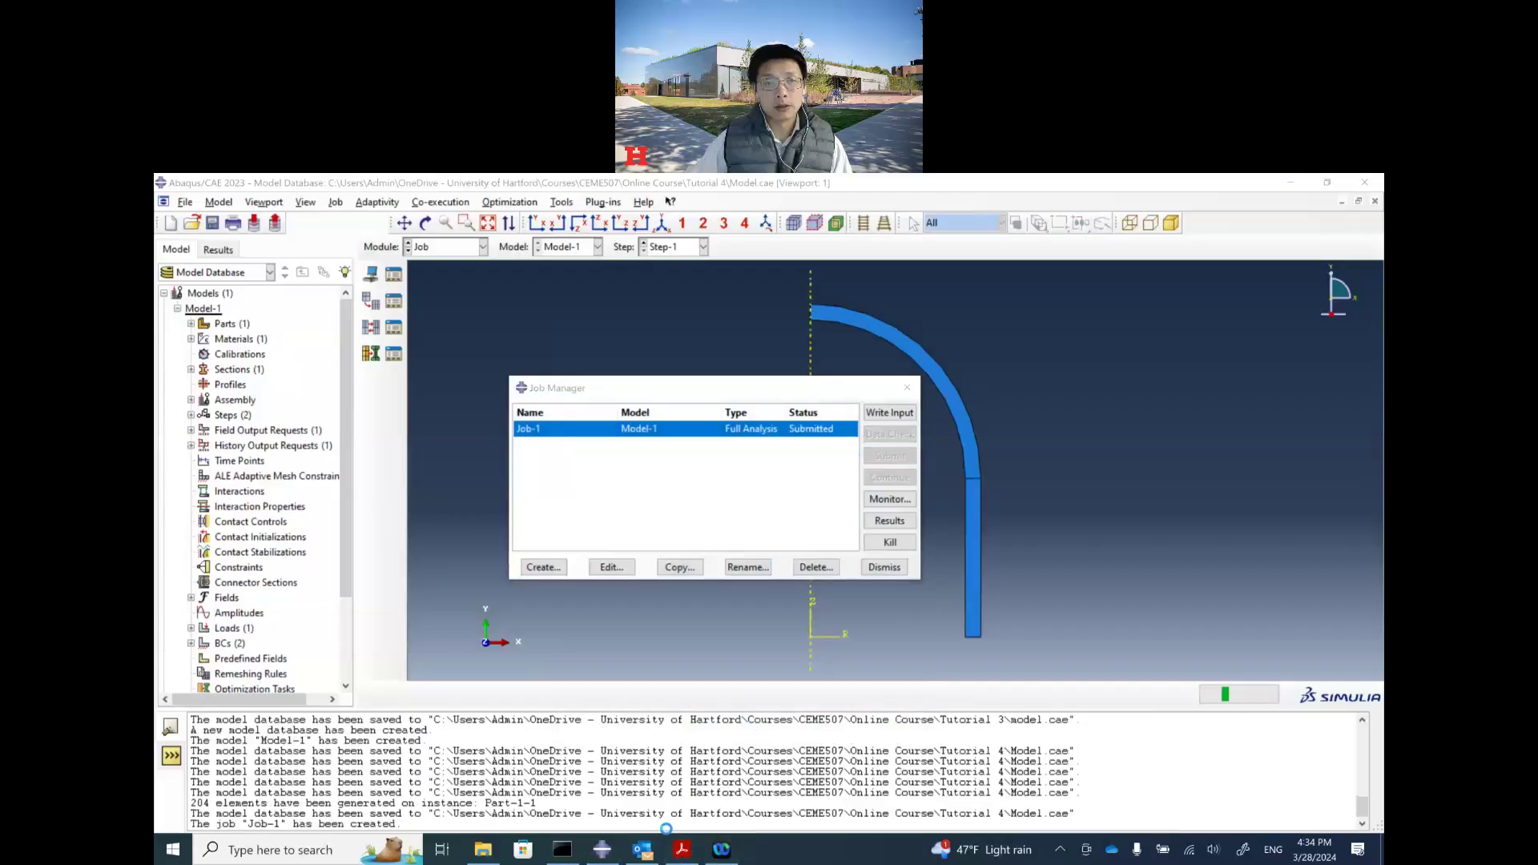
# Review the visualization instructions and the reference deformed shape and von Mises stress plots in the tutorial PDF.
pyautogui.click(682, 850)
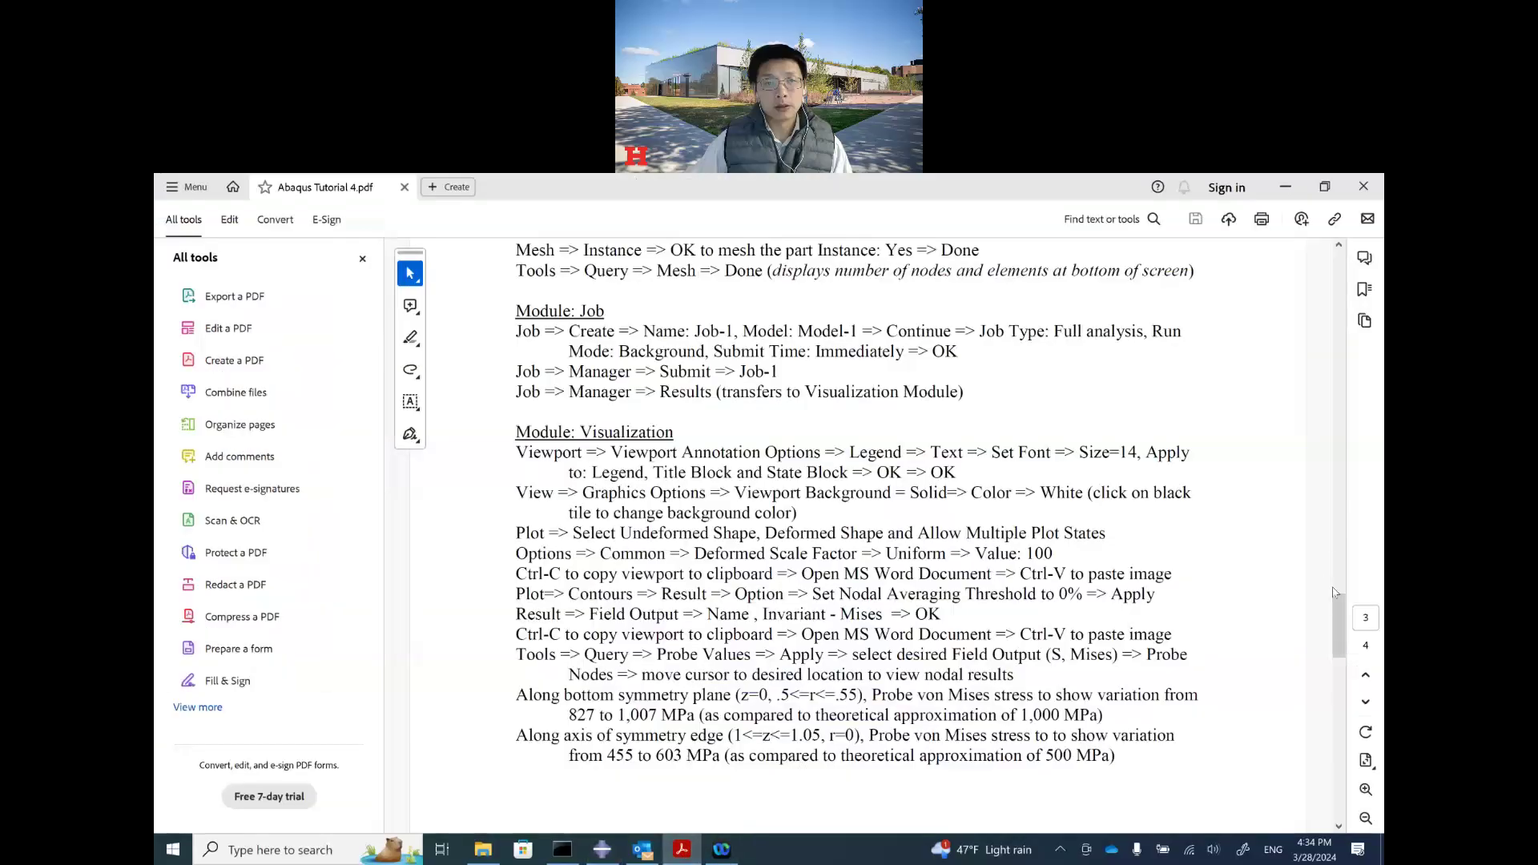
pyautogui.moveTo(1335, 624); pyautogui.dragTo(1340, 757)
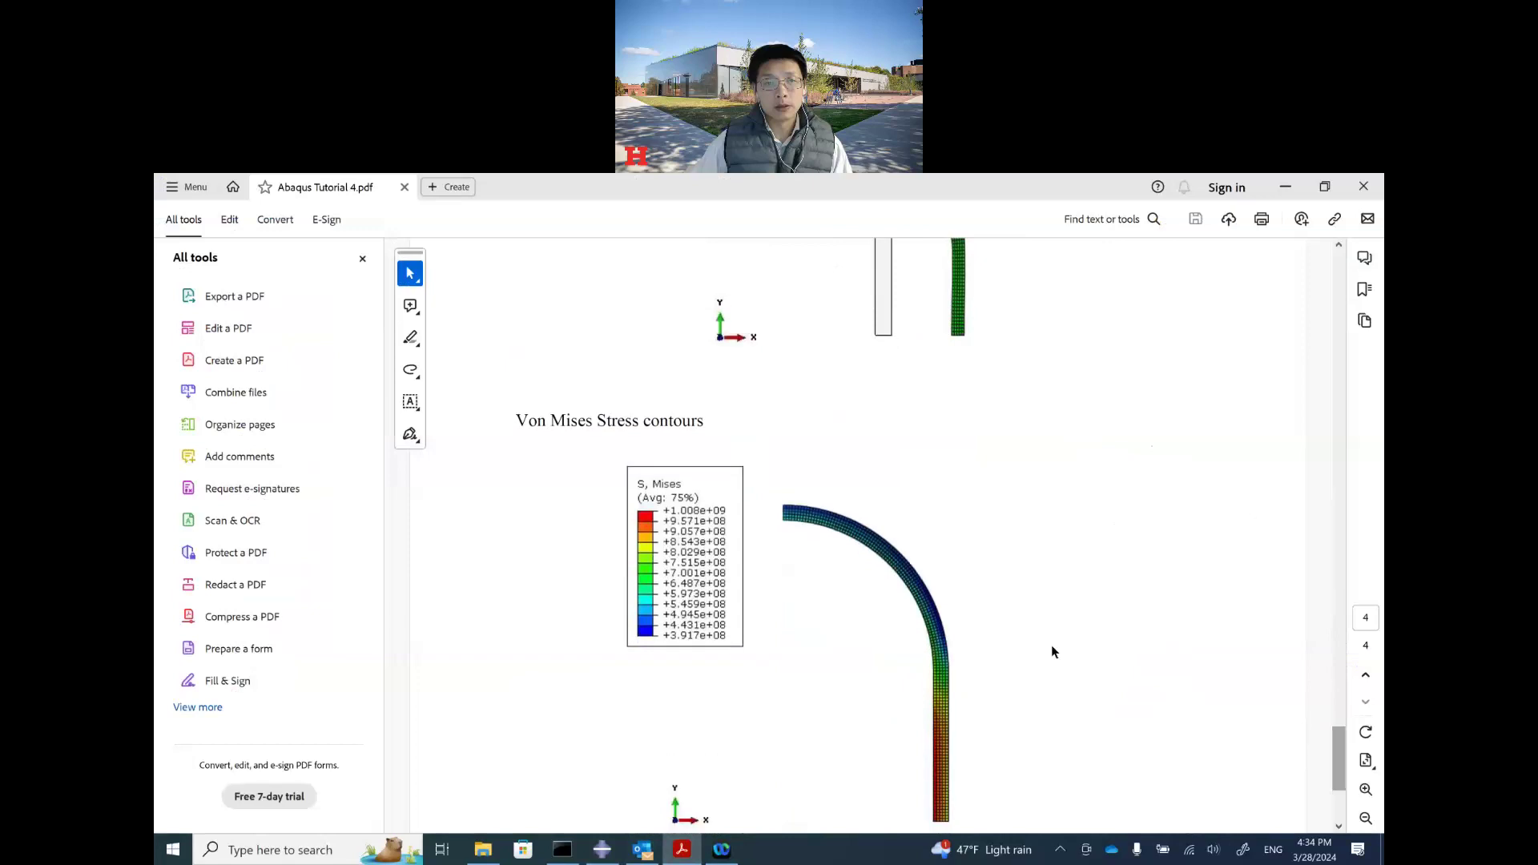
pyautogui.scroll(-2, 1051, 645)
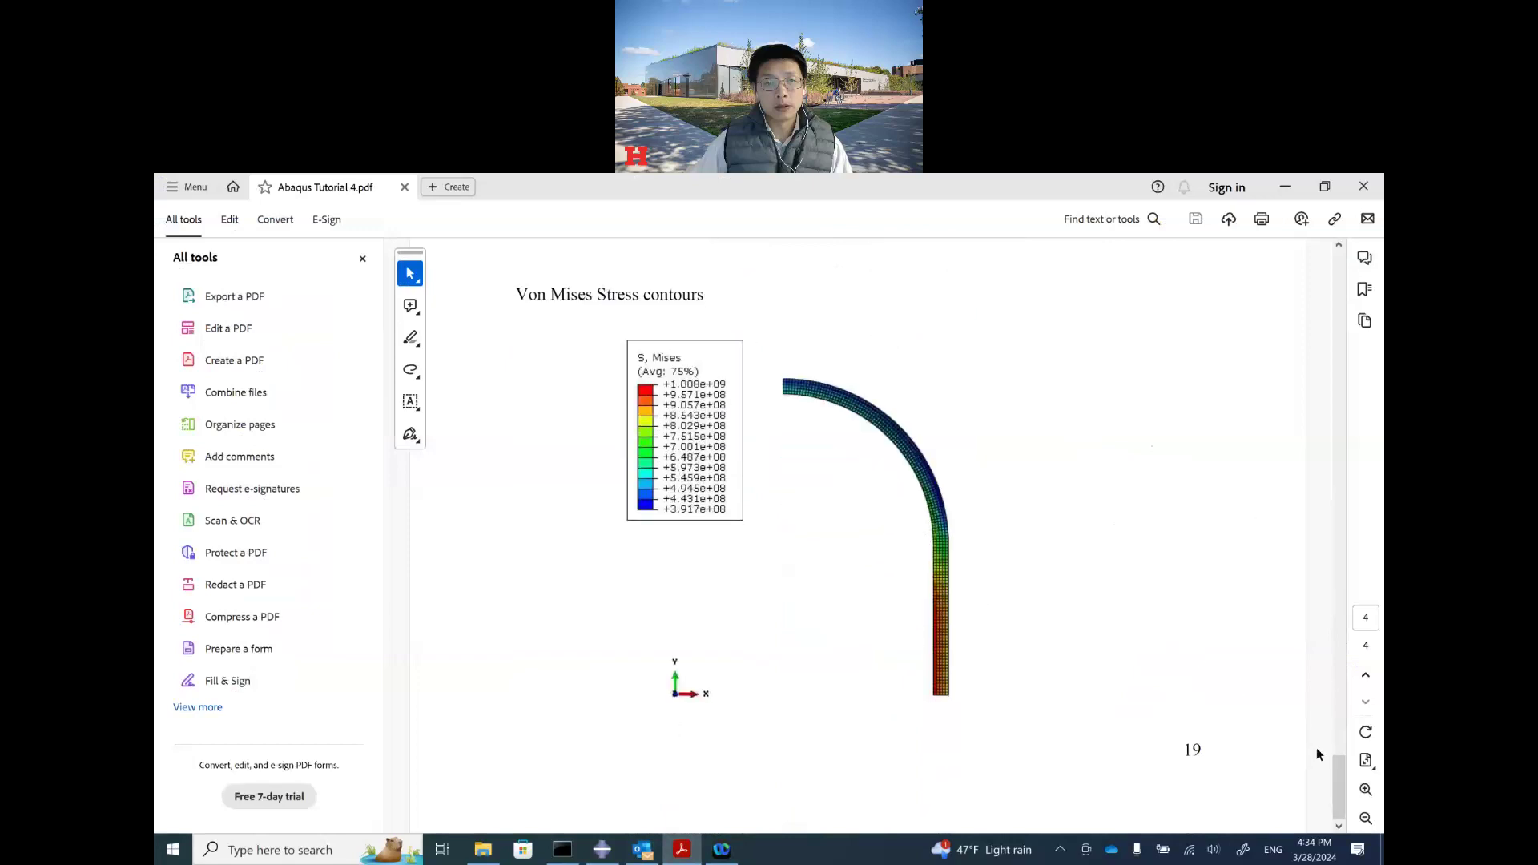
pyautogui.moveTo(1339, 765)
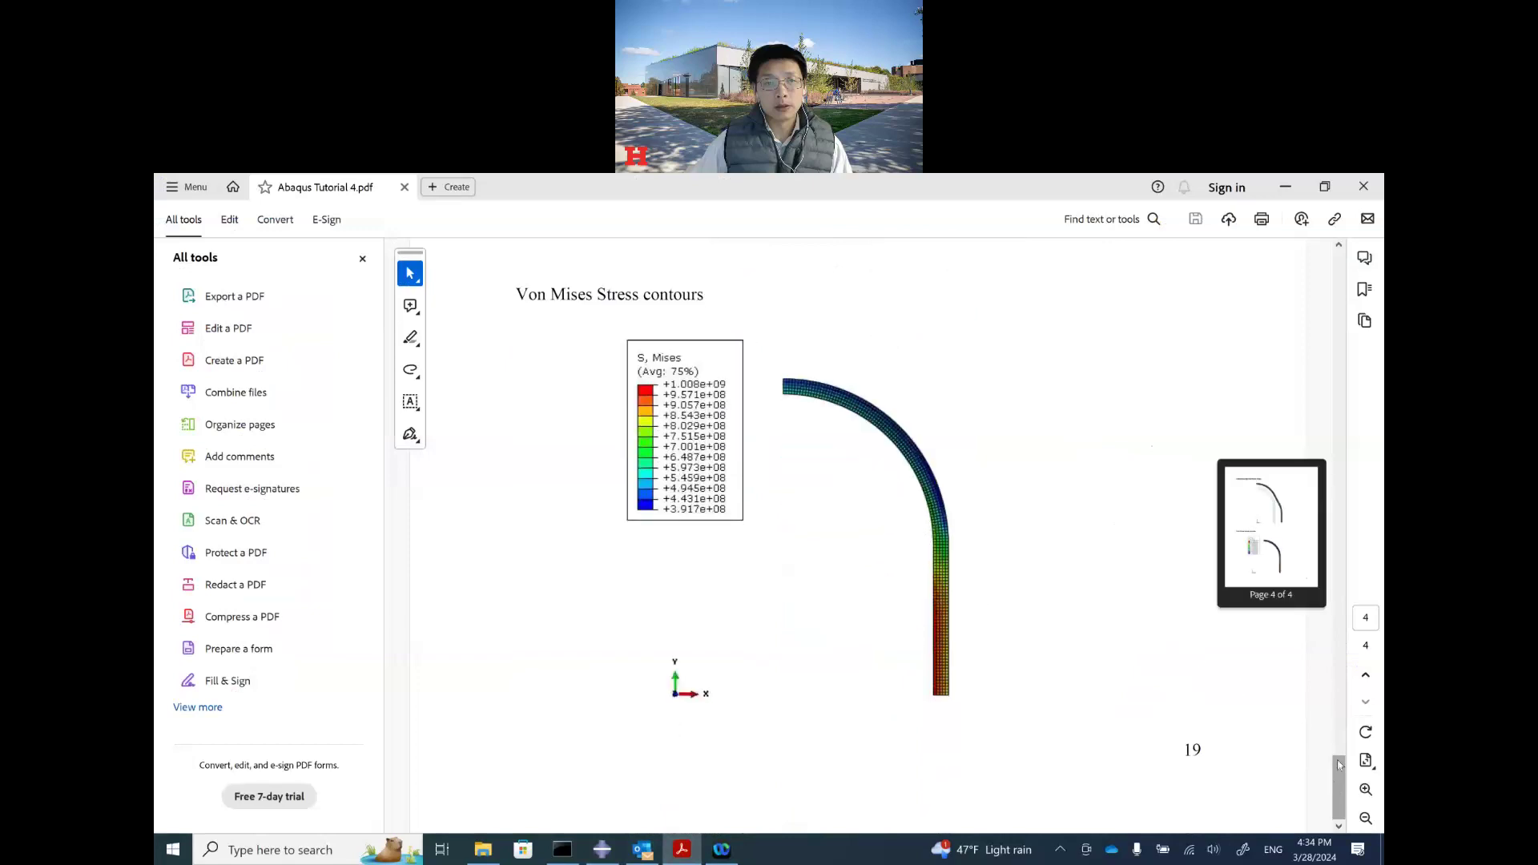
pyautogui.keyDown('ctrl'); pyautogui.scroll(-2, 1070, 556); pyautogui.keyUp('ctrl')
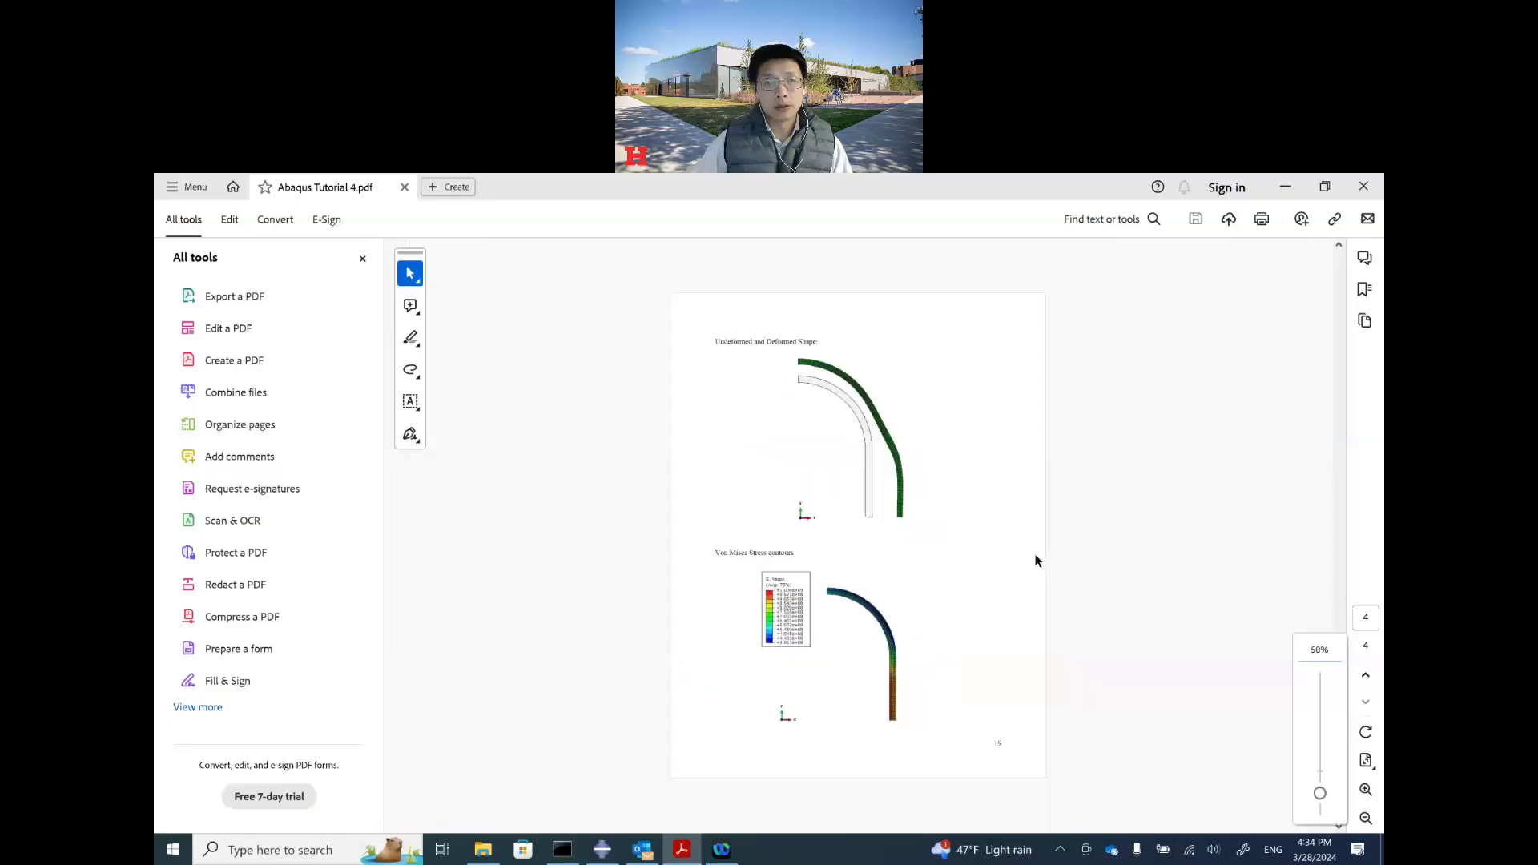
pyautogui.scroll(3, 1011, 559)
pyautogui.scroll(-2, 1012, 560)
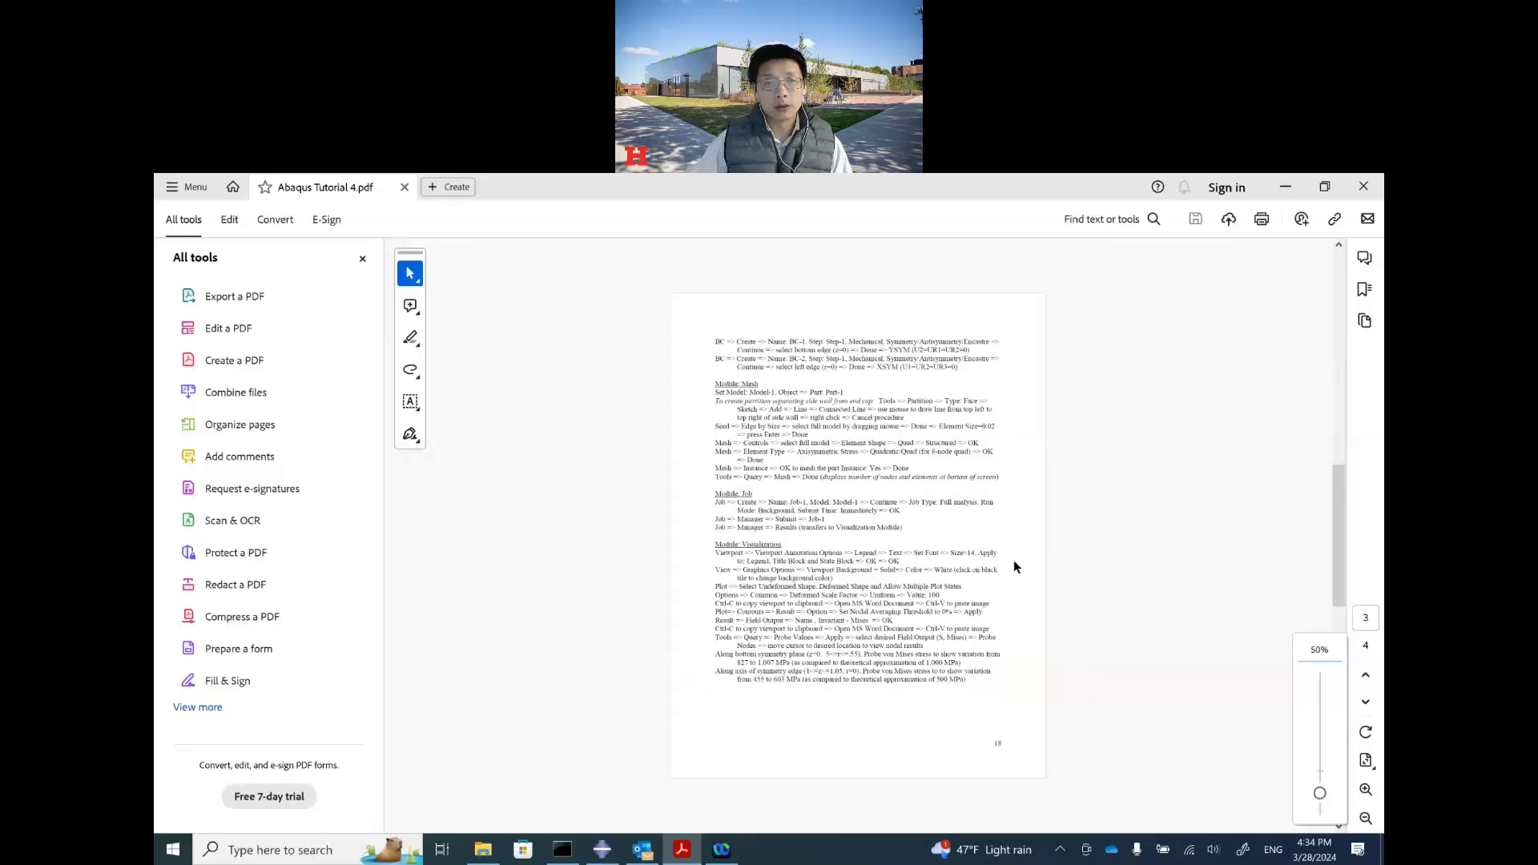
pyautogui.keyDown('ctrl'); pyautogui.scroll(3, 803, 649); pyautogui.keyUp('ctrl')
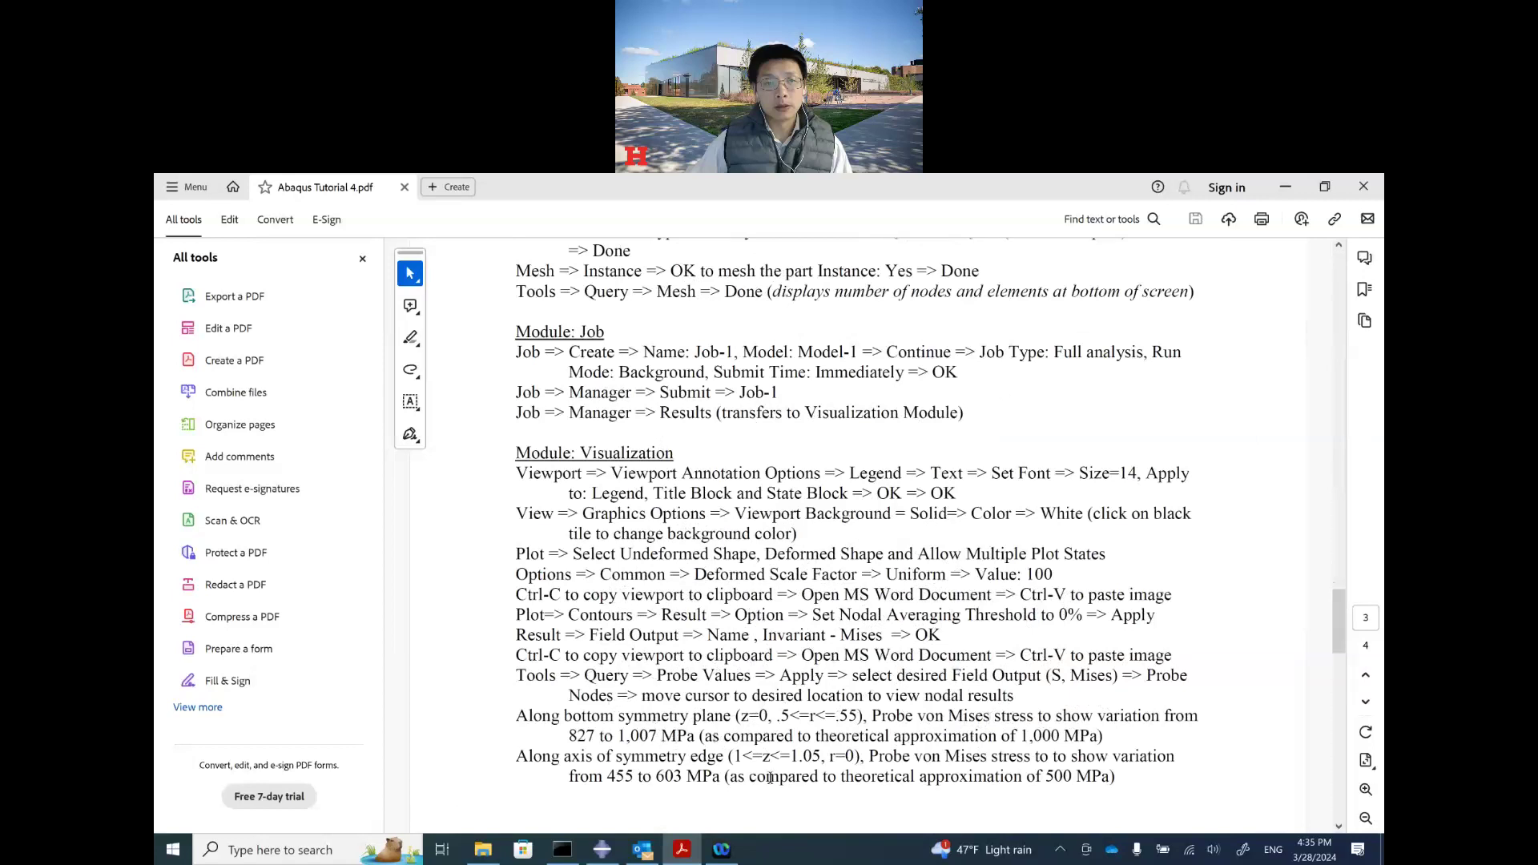
# Open the results of Job-1 in Abaqus/CAE and close the five older output databases, keeping only Job-1.odb.
pyautogui.click(603, 849)
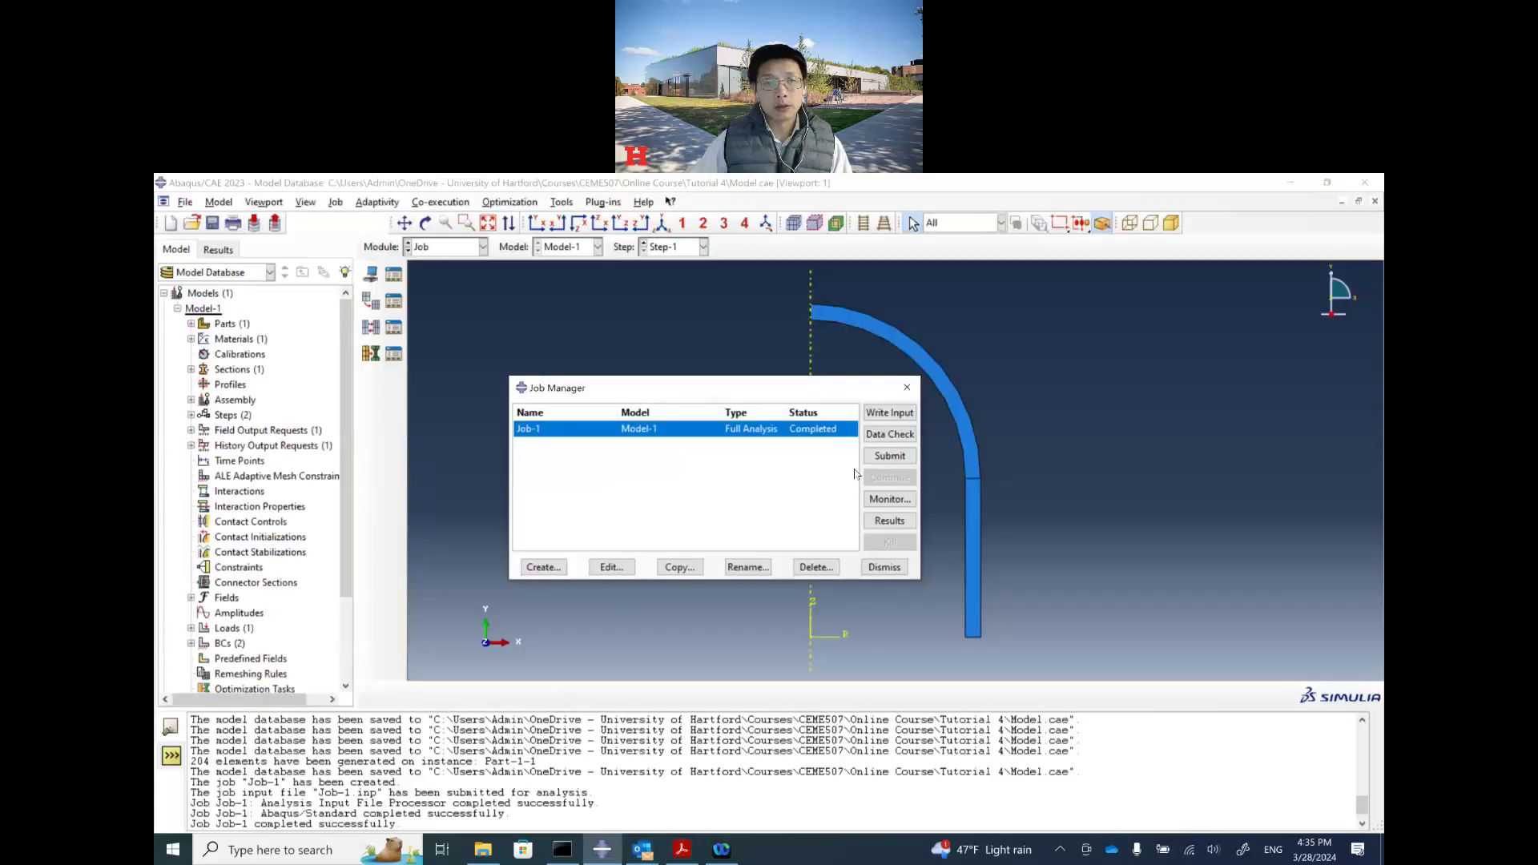
pyautogui.click(889, 520)
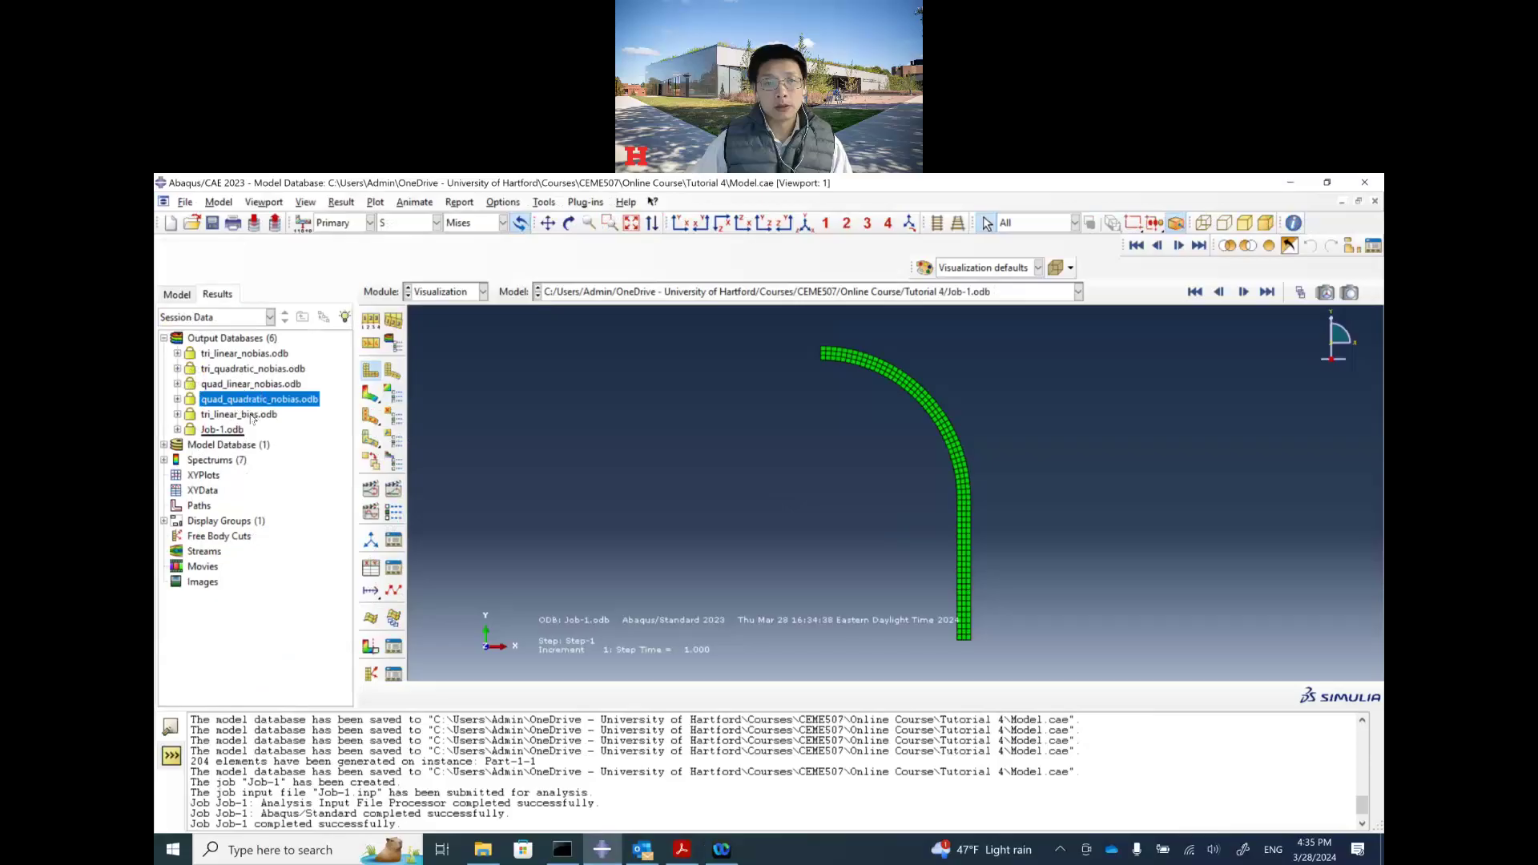
pyautogui.click(224, 431)
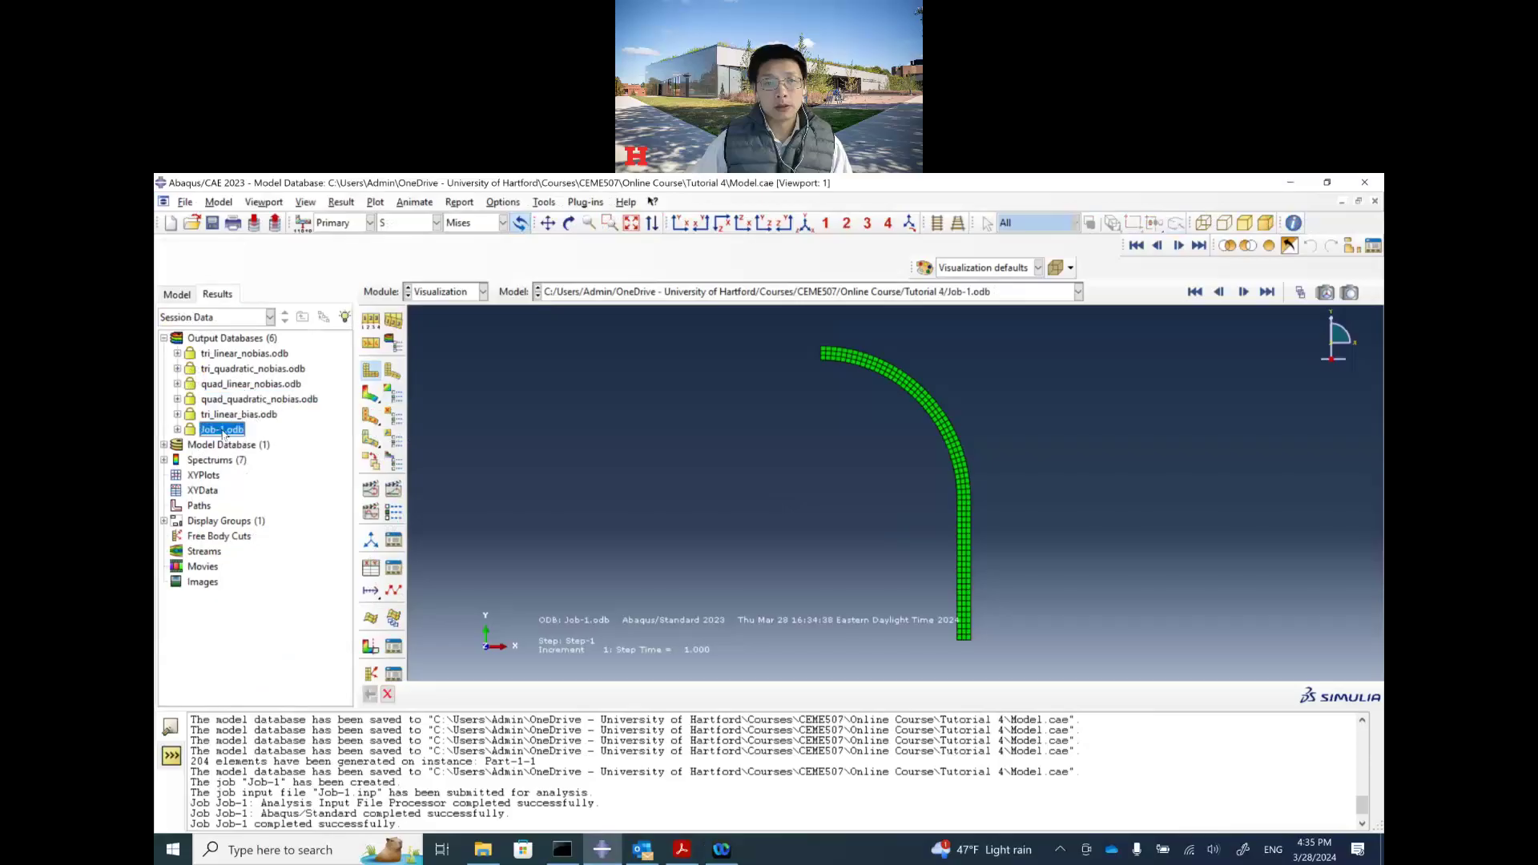
pyautogui.click(242, 354)
pyautogui.keyDown('shift'); pyautogui.click(242, 417); pyautogui.keyUp('shift')
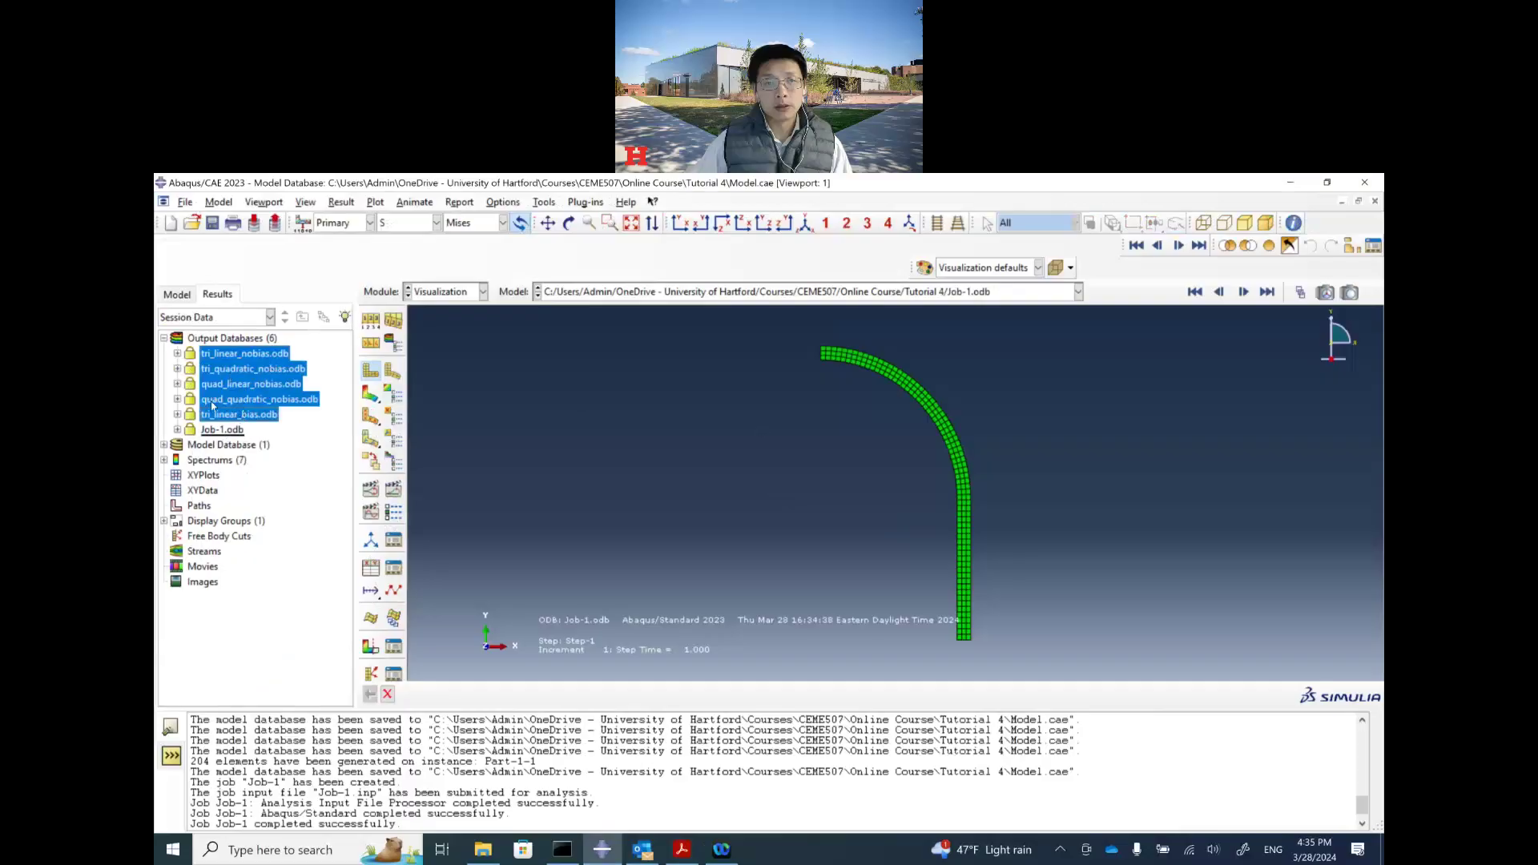
pyautogui.rightClick(234, 387)
pyautogui.click(276, 414)
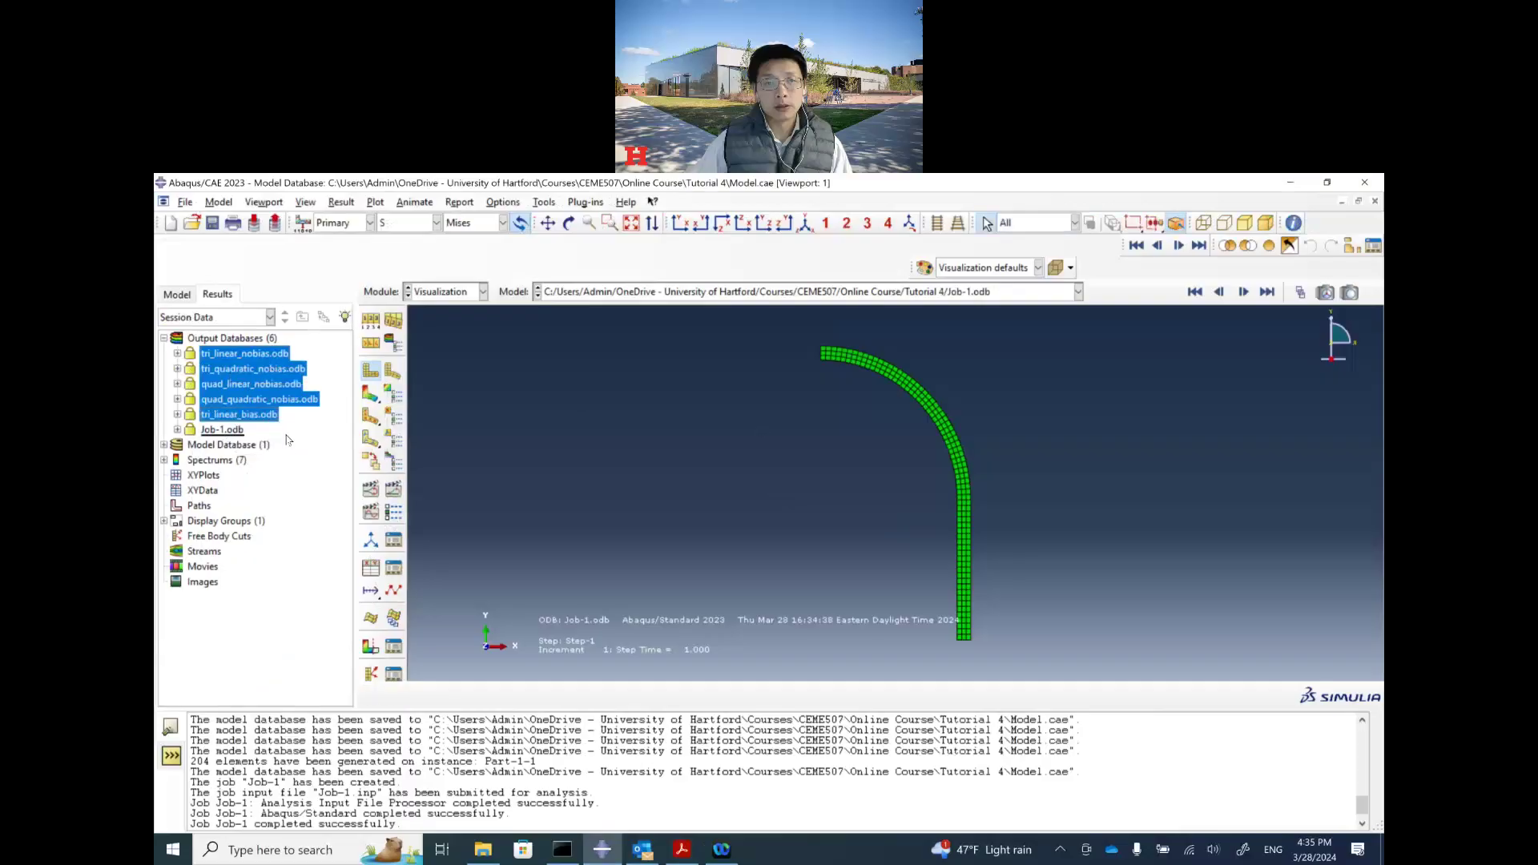
# Plot the von Mises stress contours on both the undeformed and deformed shapes and compare them with the tutorial PDF's reference plot.
pyautogui.click(234, 354)
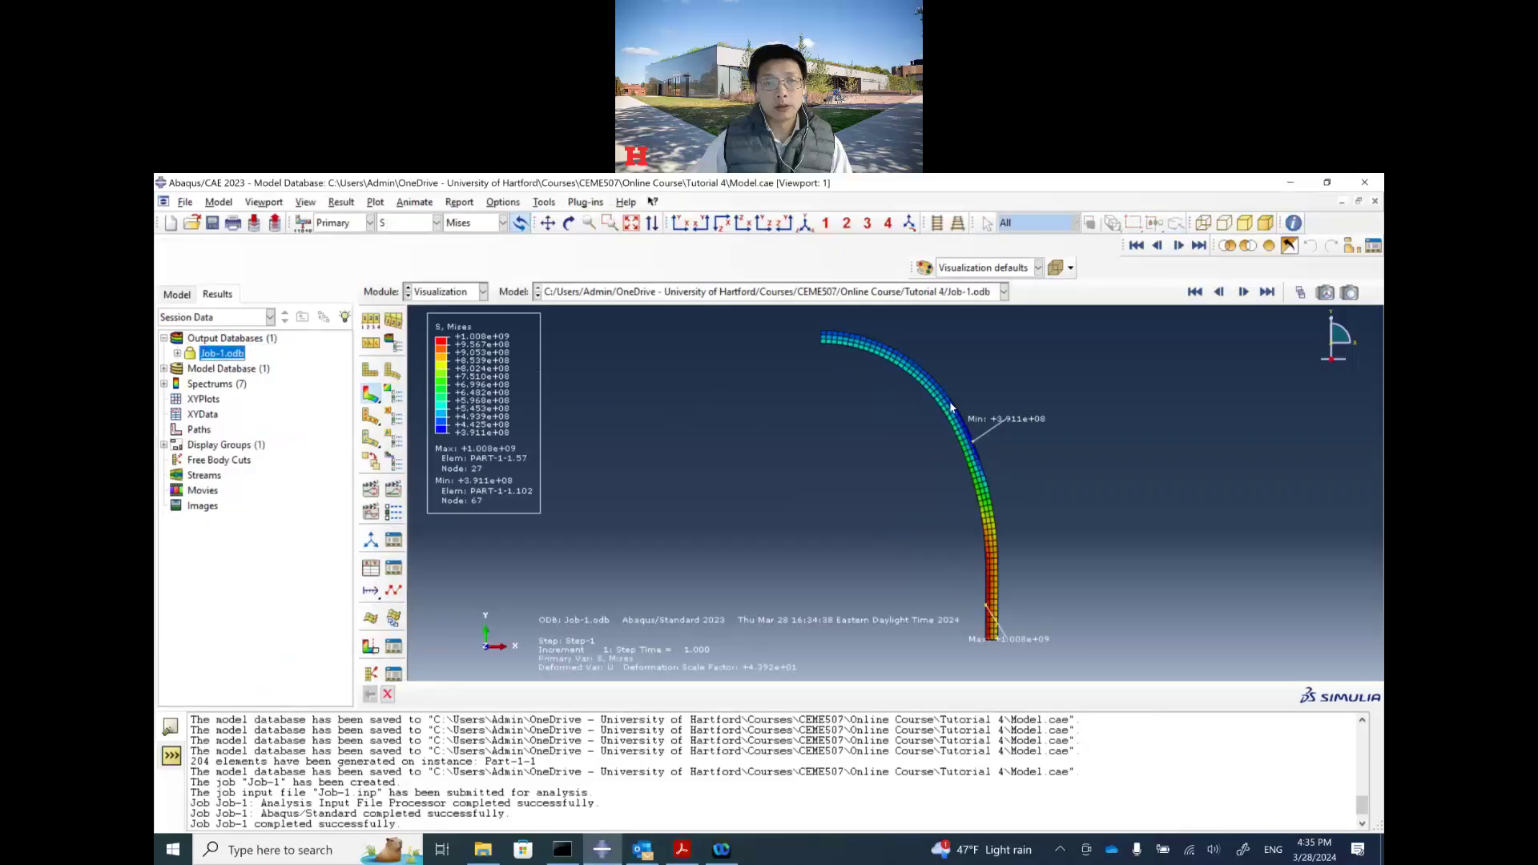
pyautogui.click(376, 400)
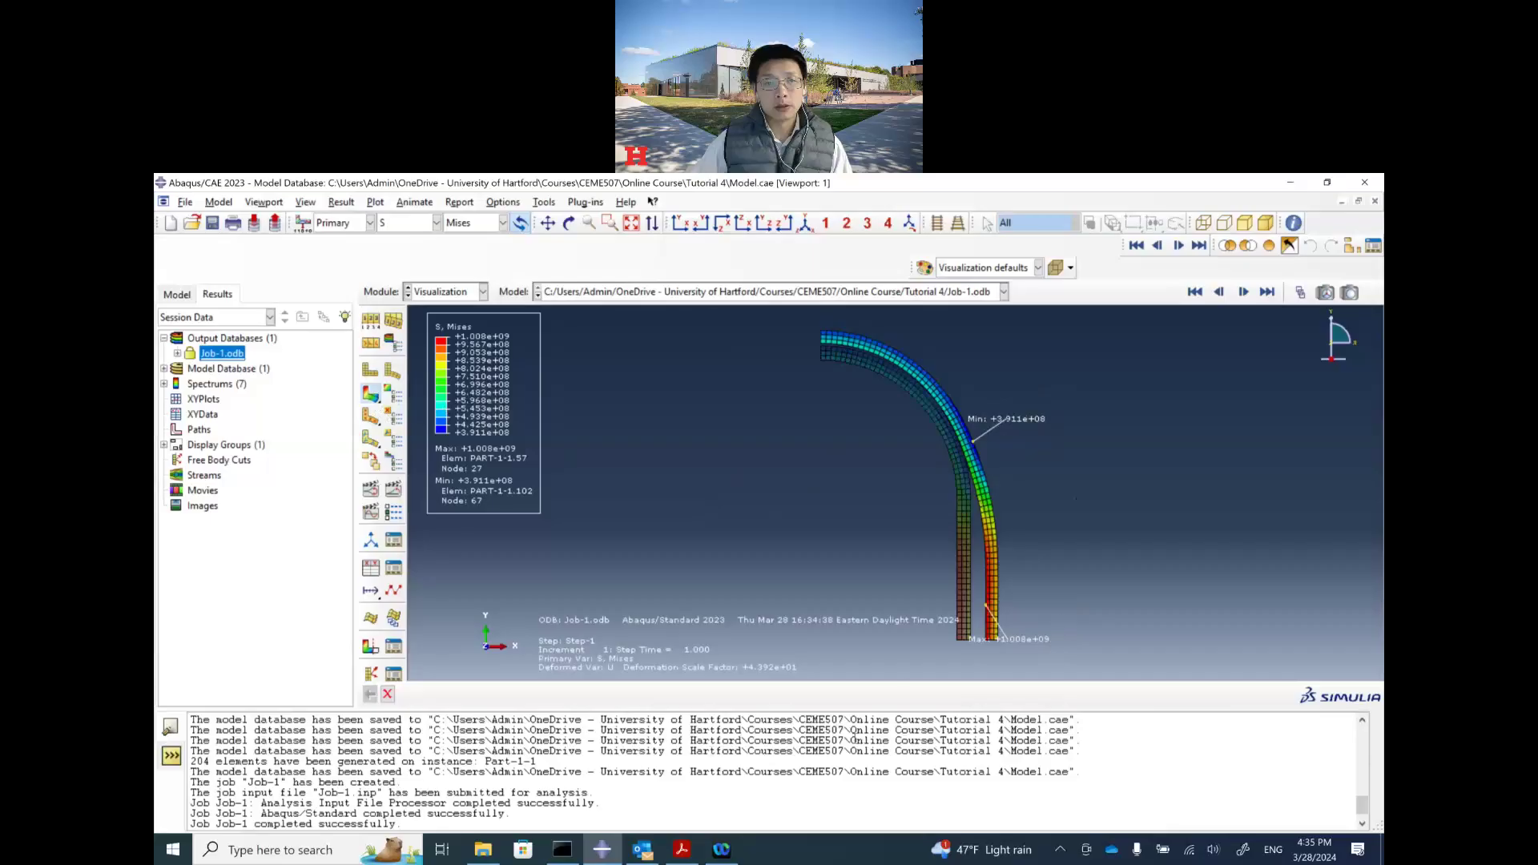
pyautogui.click(682, 849)
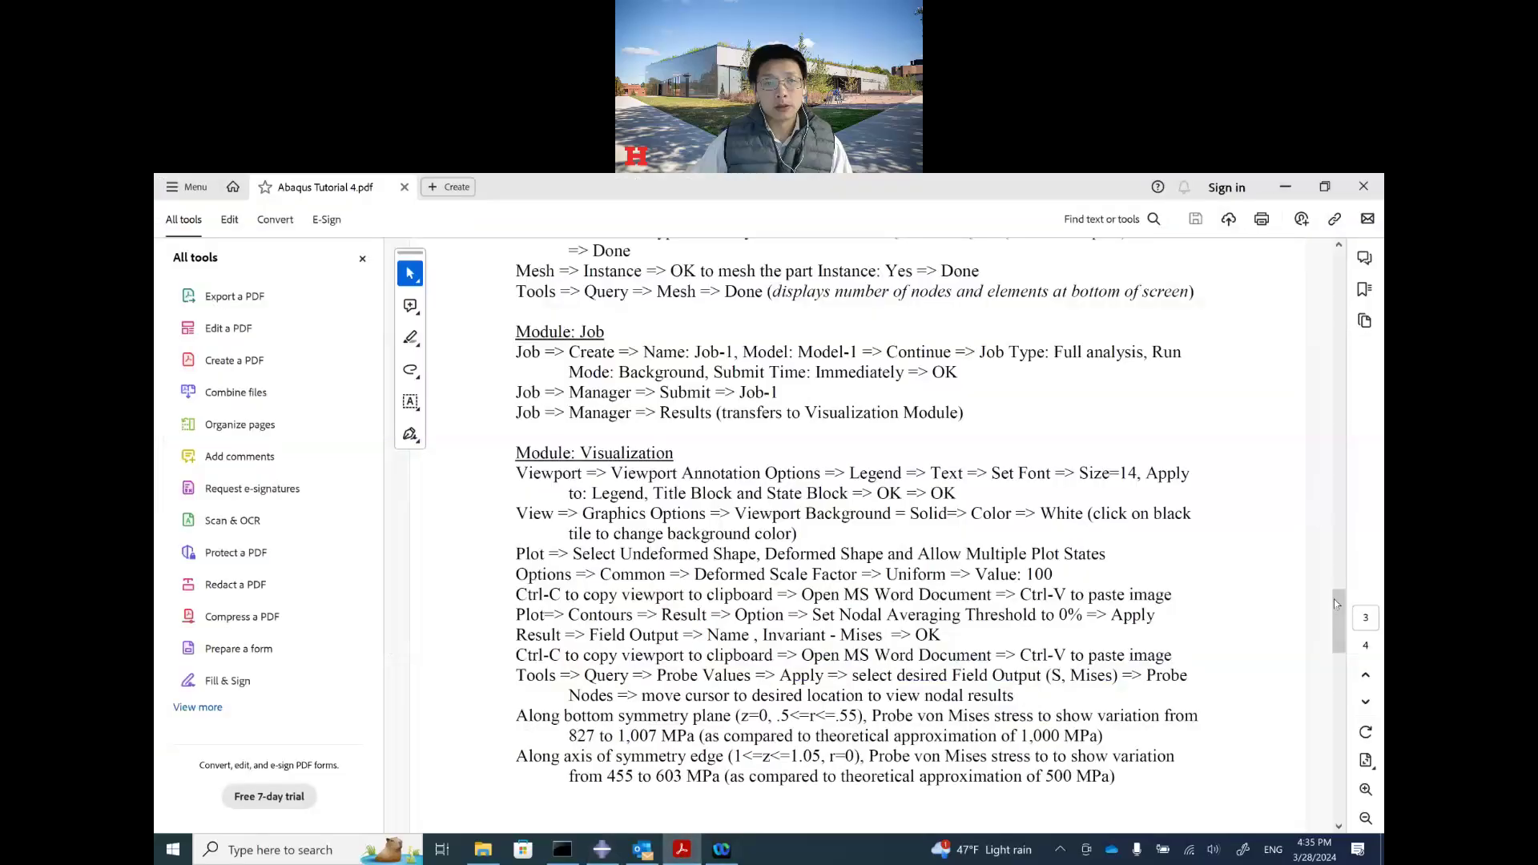
pyautogui.moveTo(1334, 601); pyautogui.dragTo(1337, 745)
pyautogui.scroll(-1, 1164, 742)
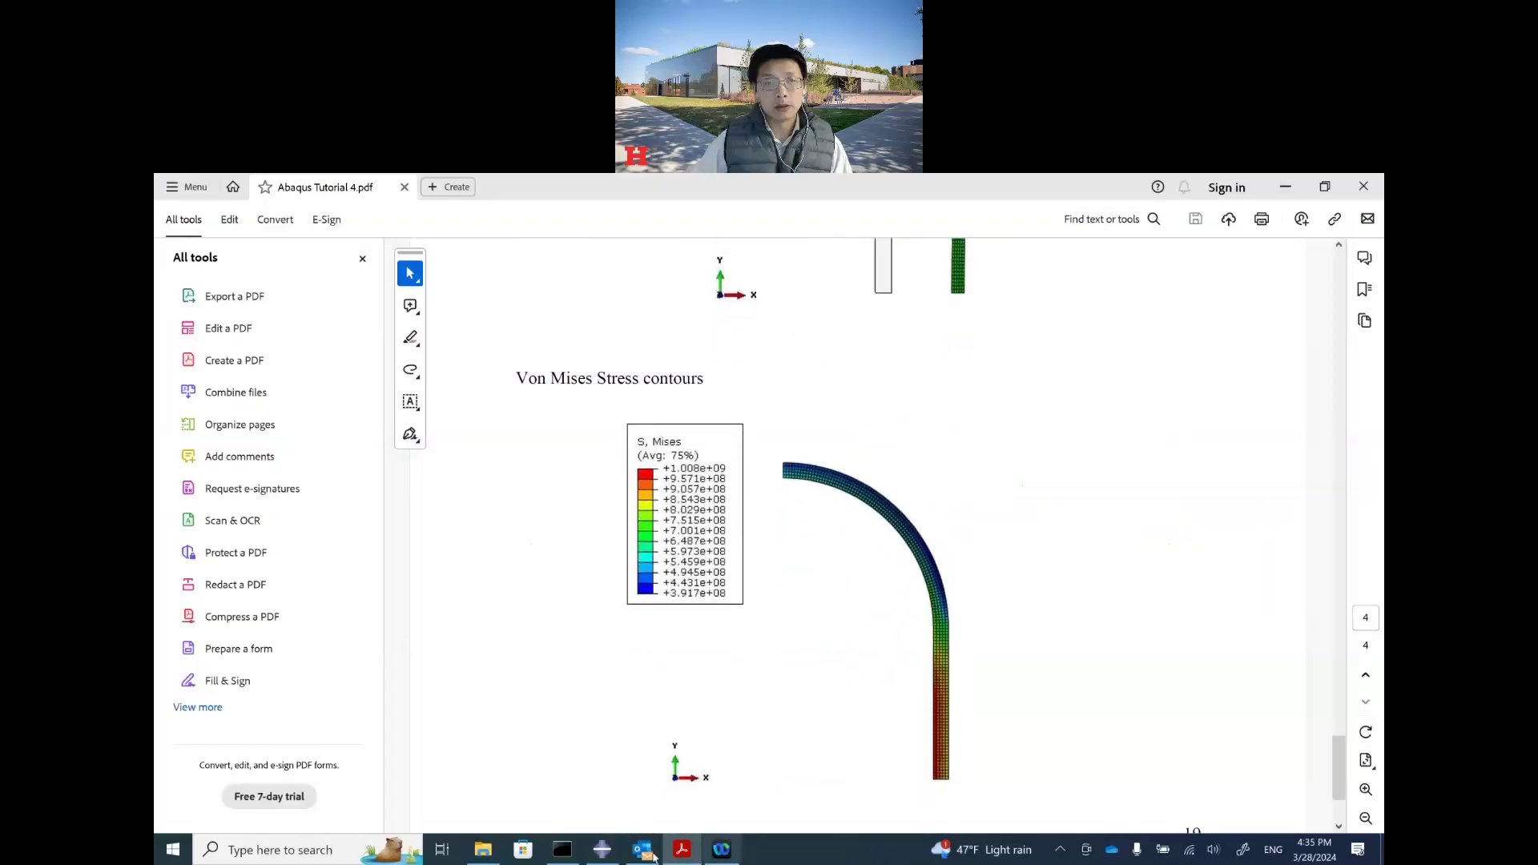
pyautogui.click(602, 849)
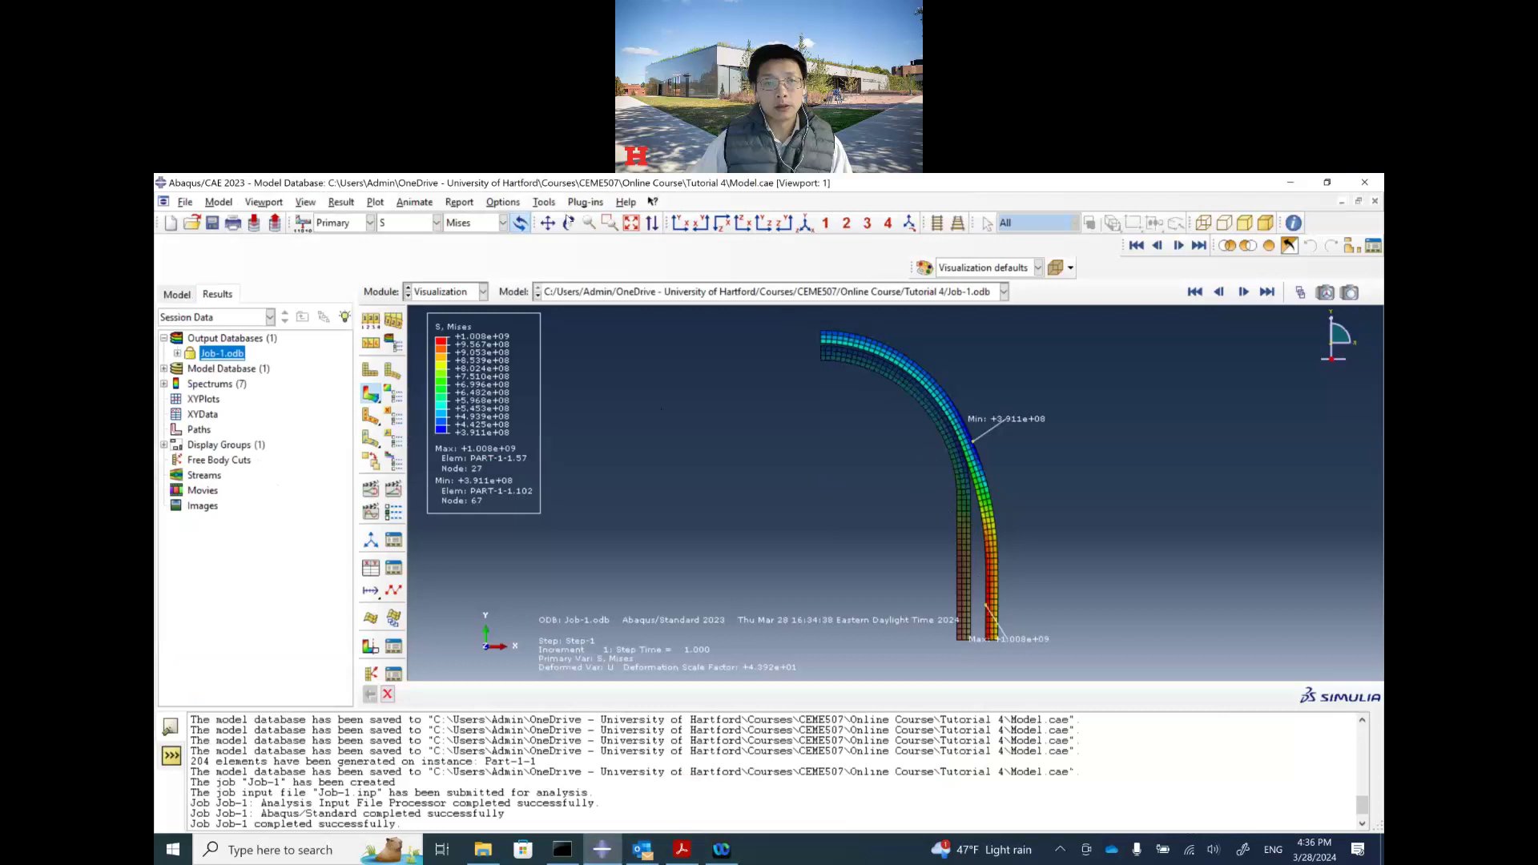
# Probe the von Mises stress in the element at the bottom inner corner of the deformed vessel wall, and close the query without saving the values.
pyautogui.click(545, 202)
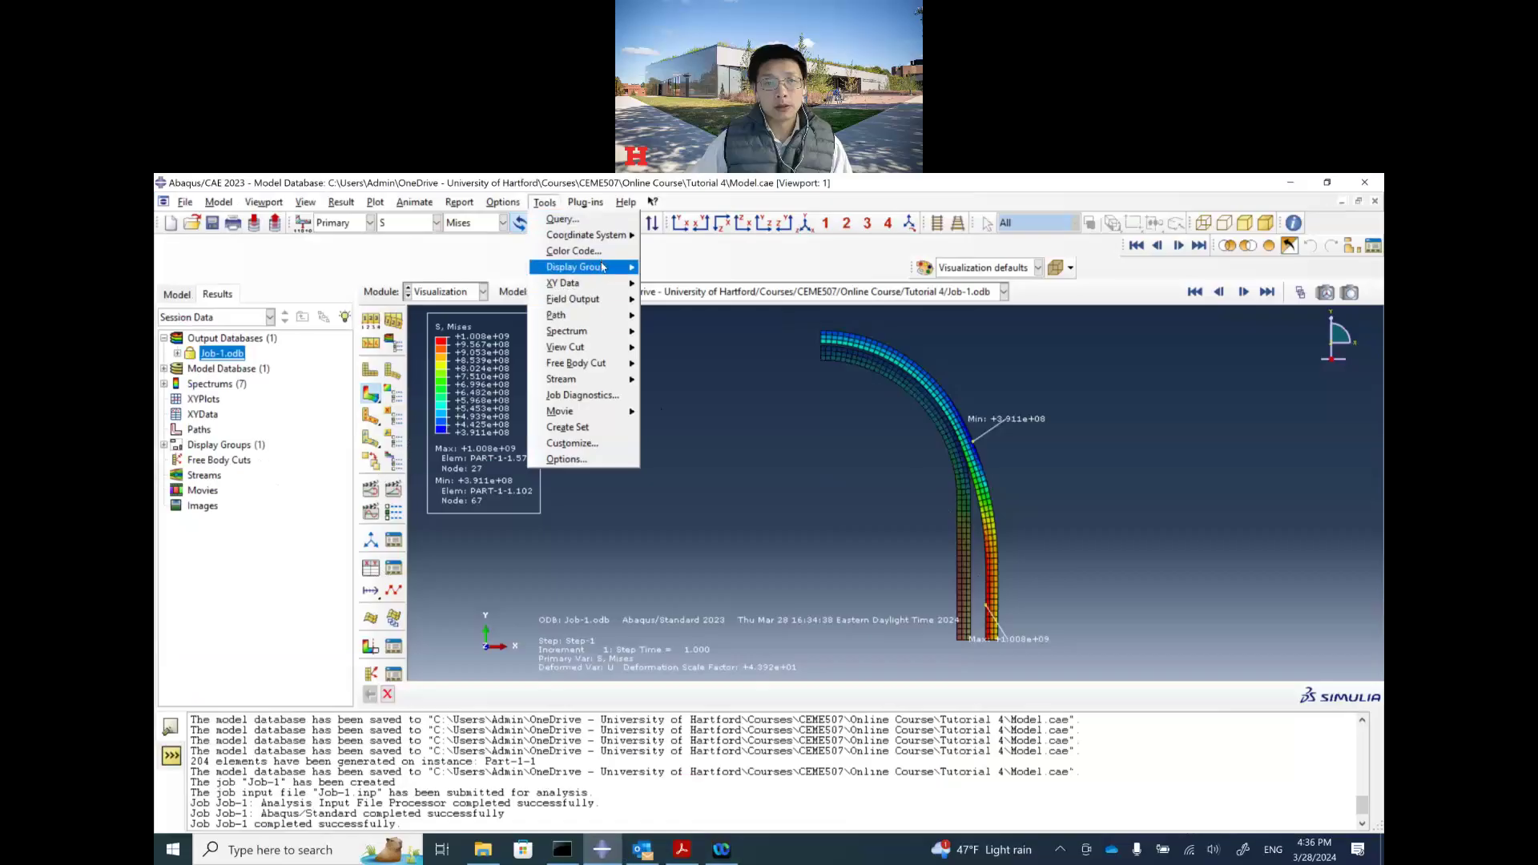
pyautogui.click(580, 221)
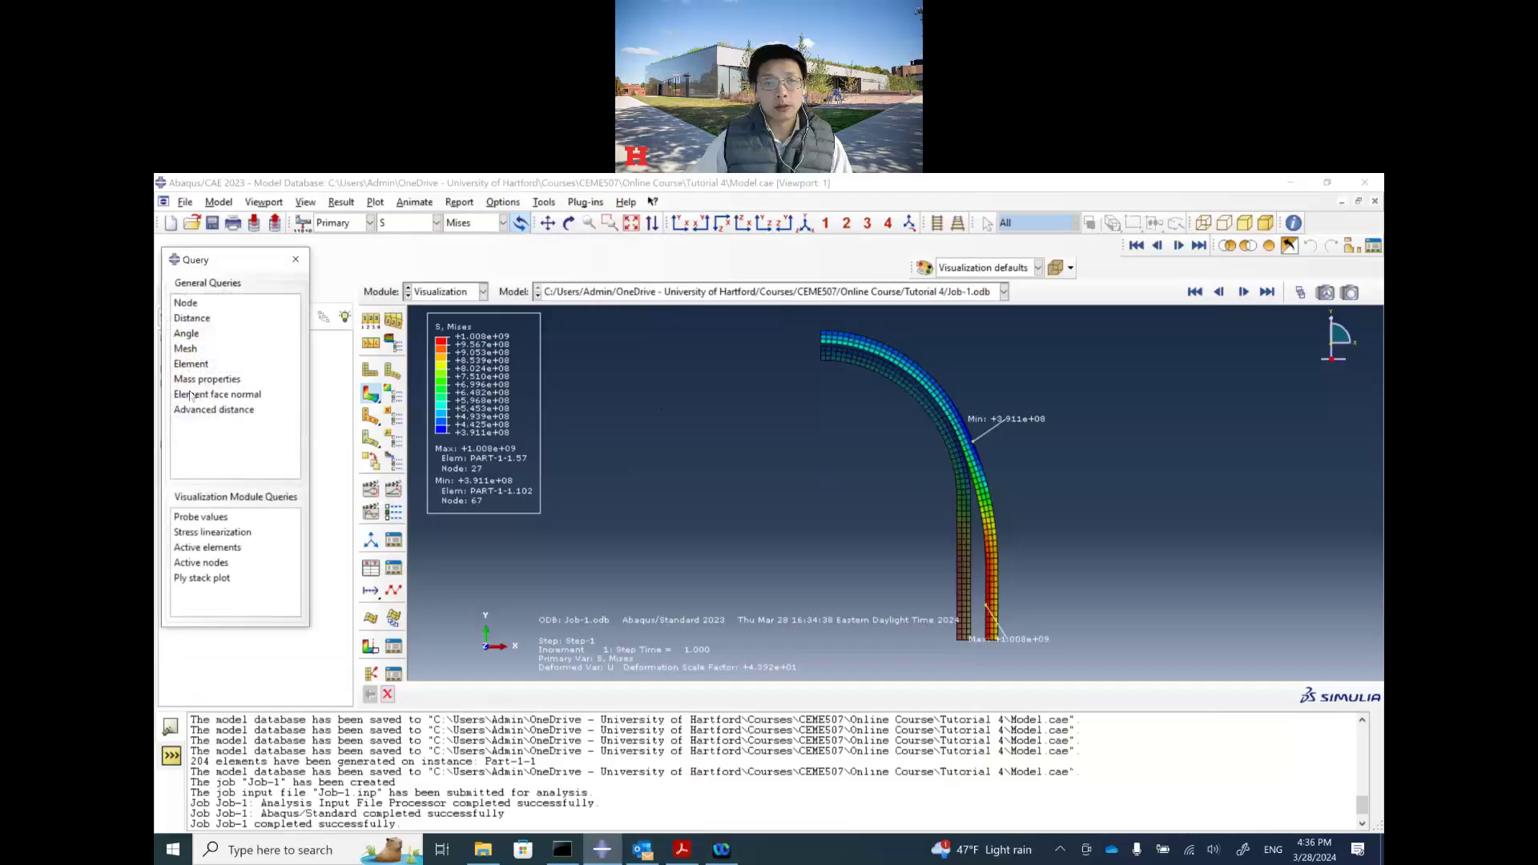
pyautogui.click(204, 517)
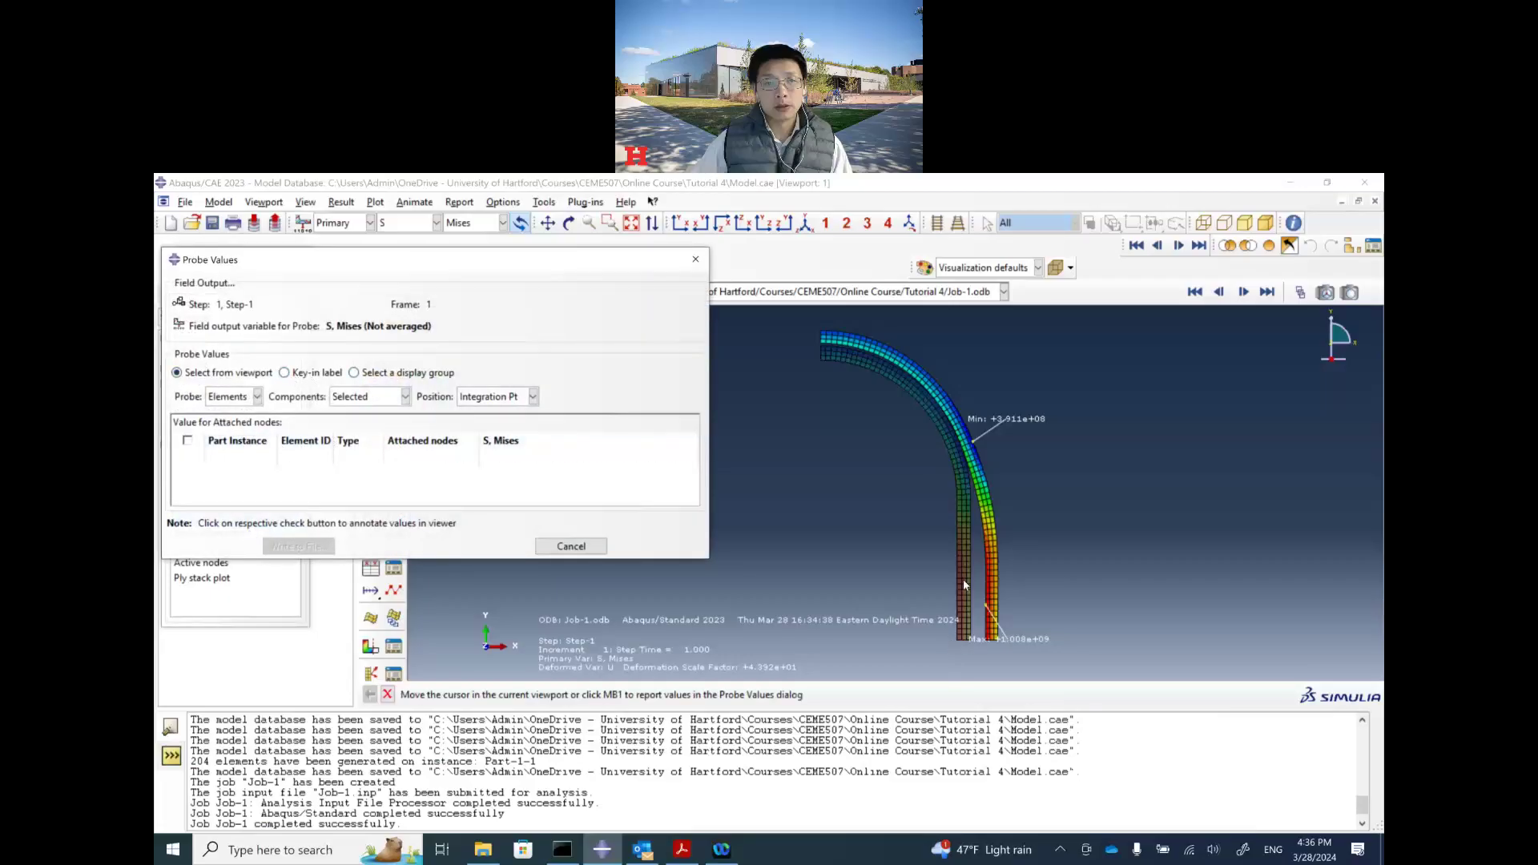
pyautogui.scroll(1, 989, 608)
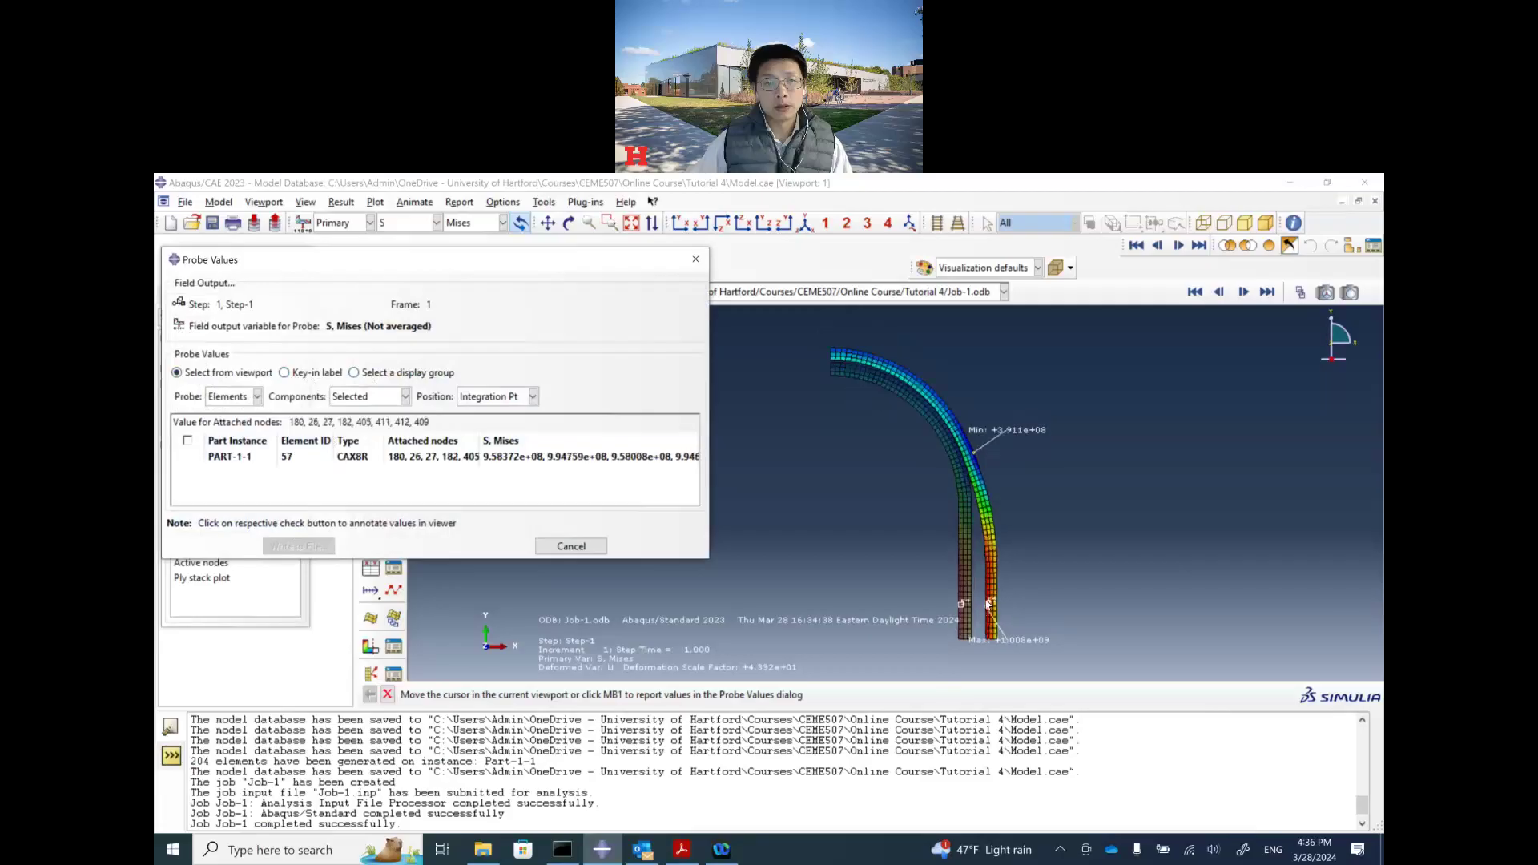
pyautogui.scroll(-2, 989, 603)
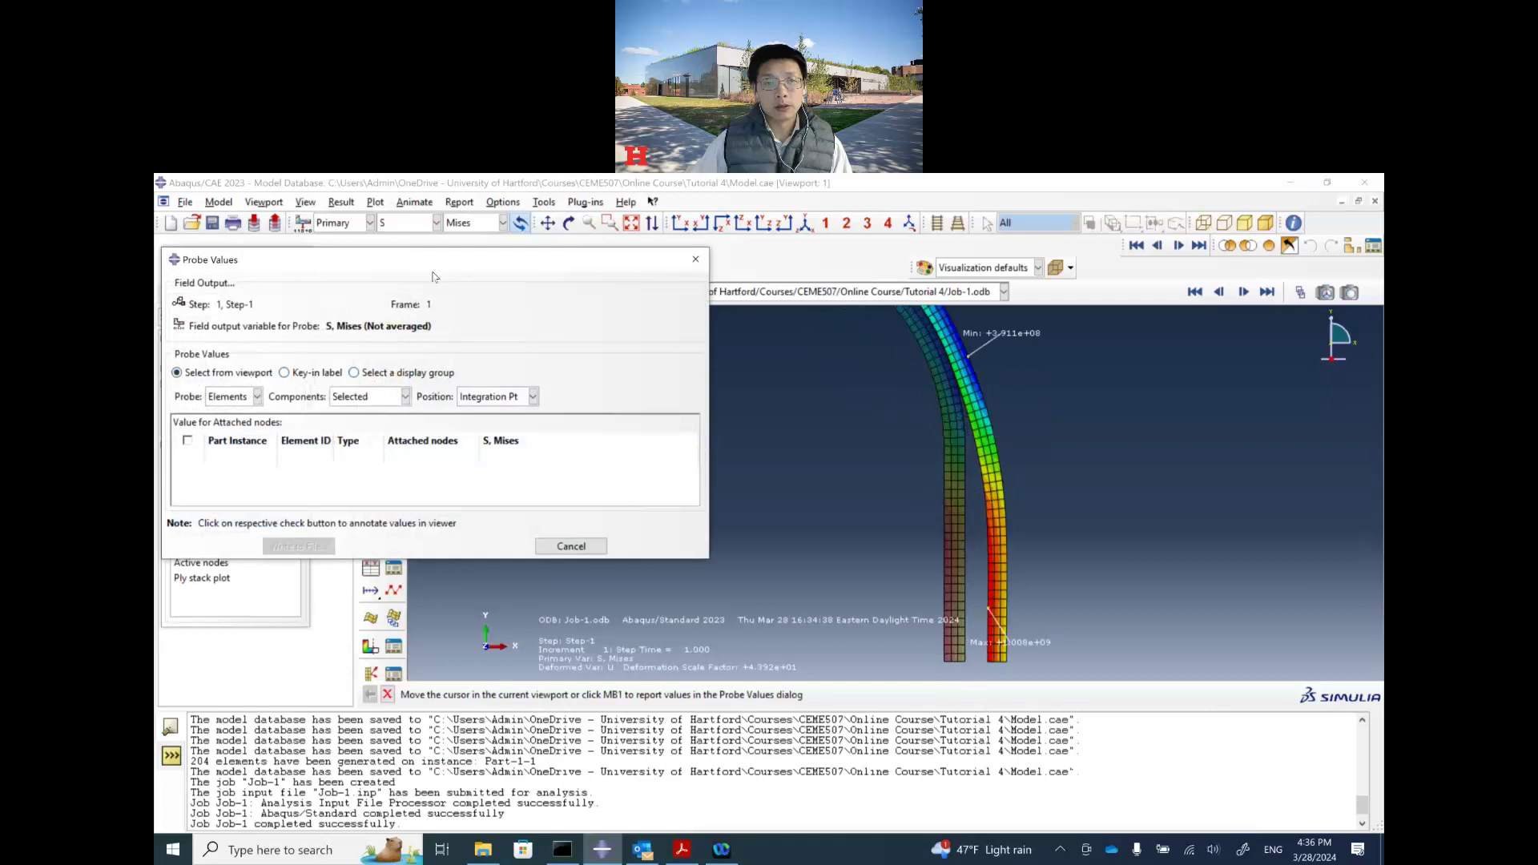
pyautogui.moveTo(353, 264); pyautogui.dragTo(488, 279)
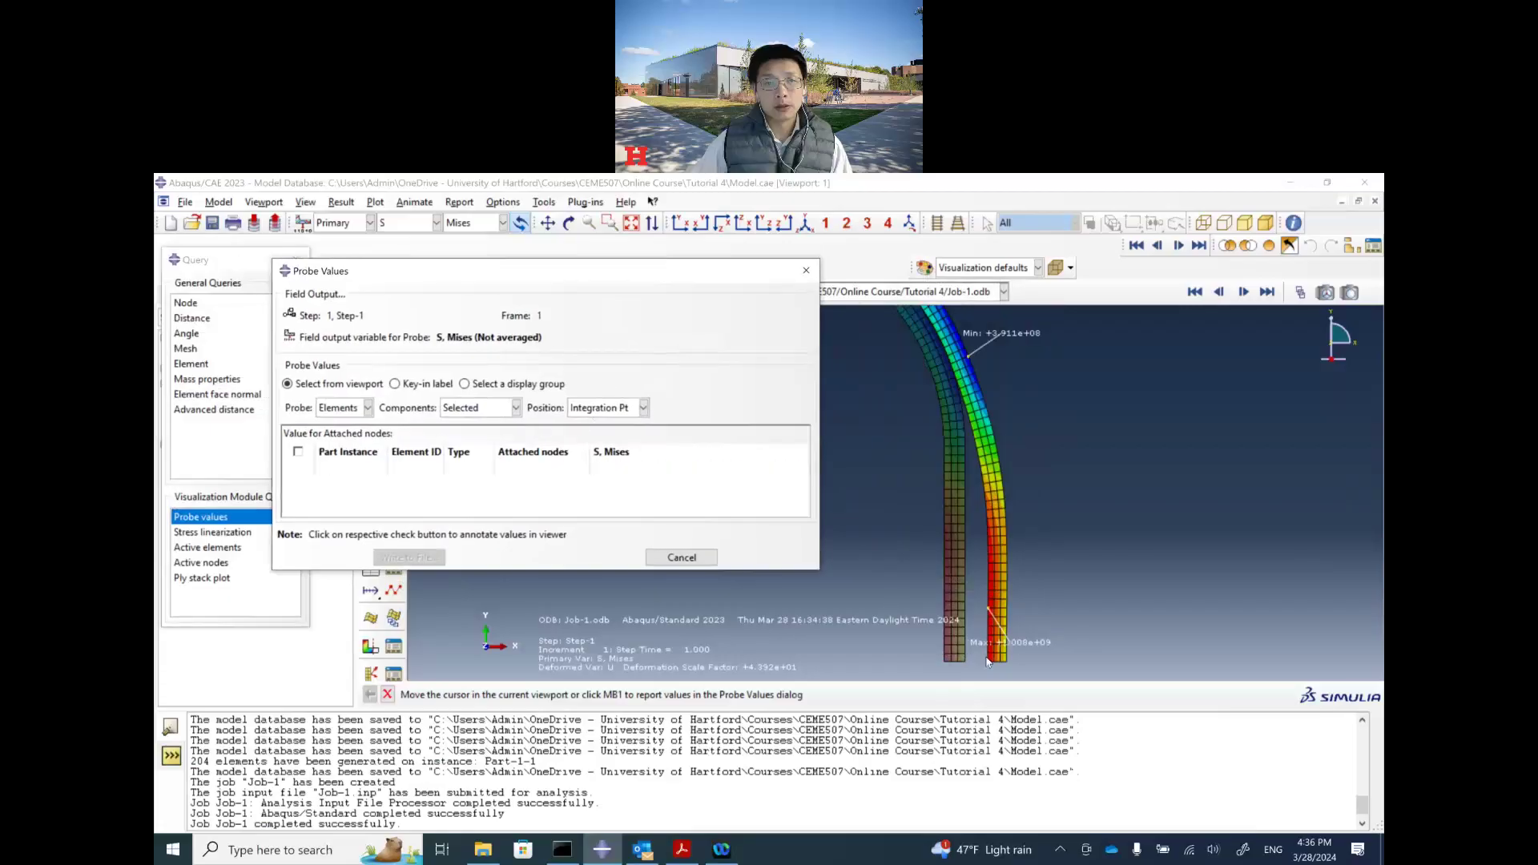
pyautogui.moveTo(990, 662)
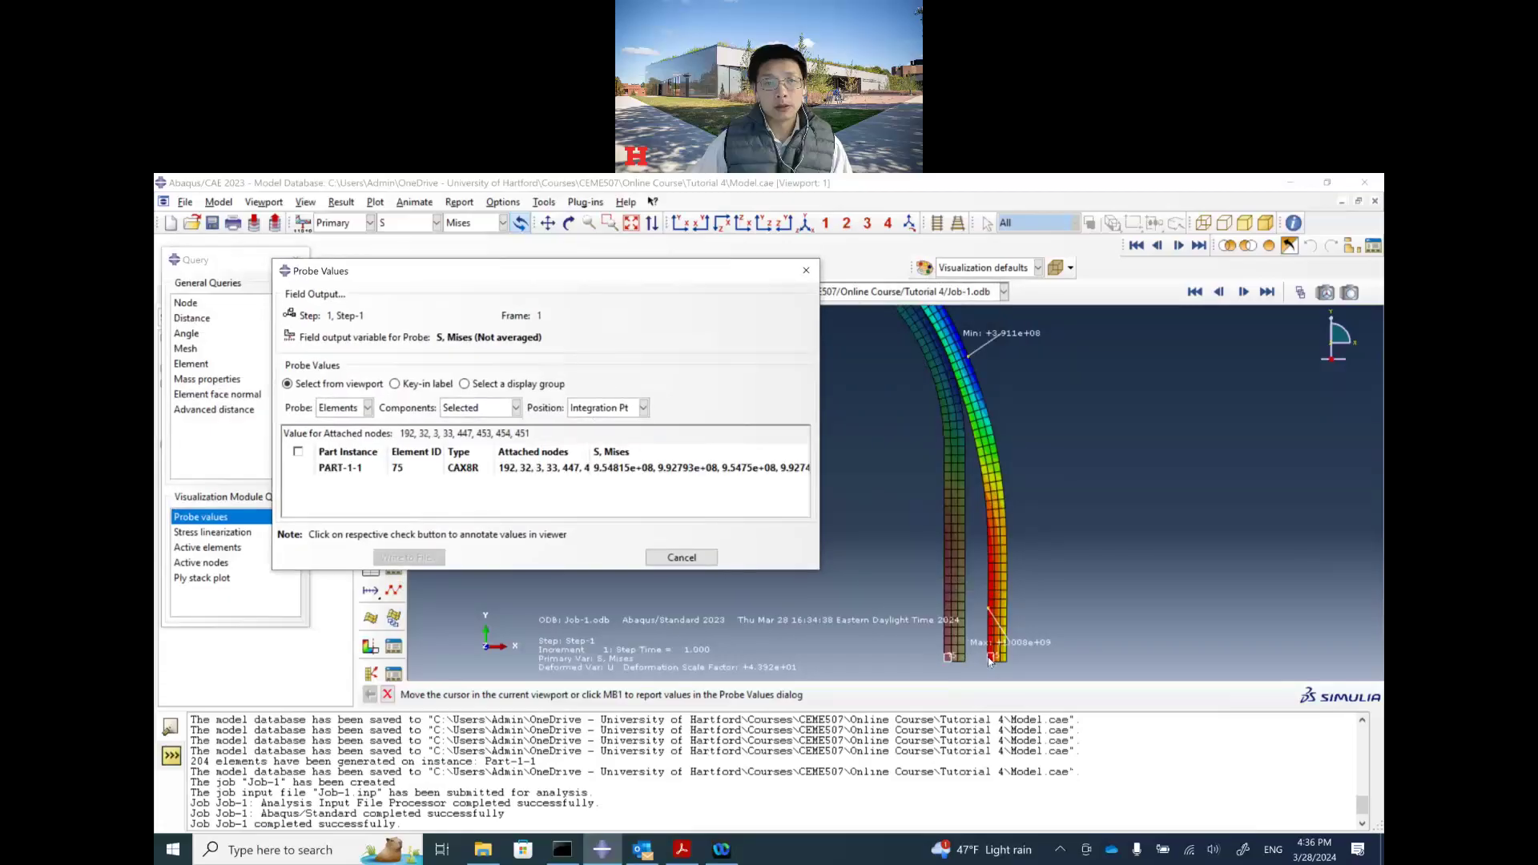
pyautogui.click(990, 662)
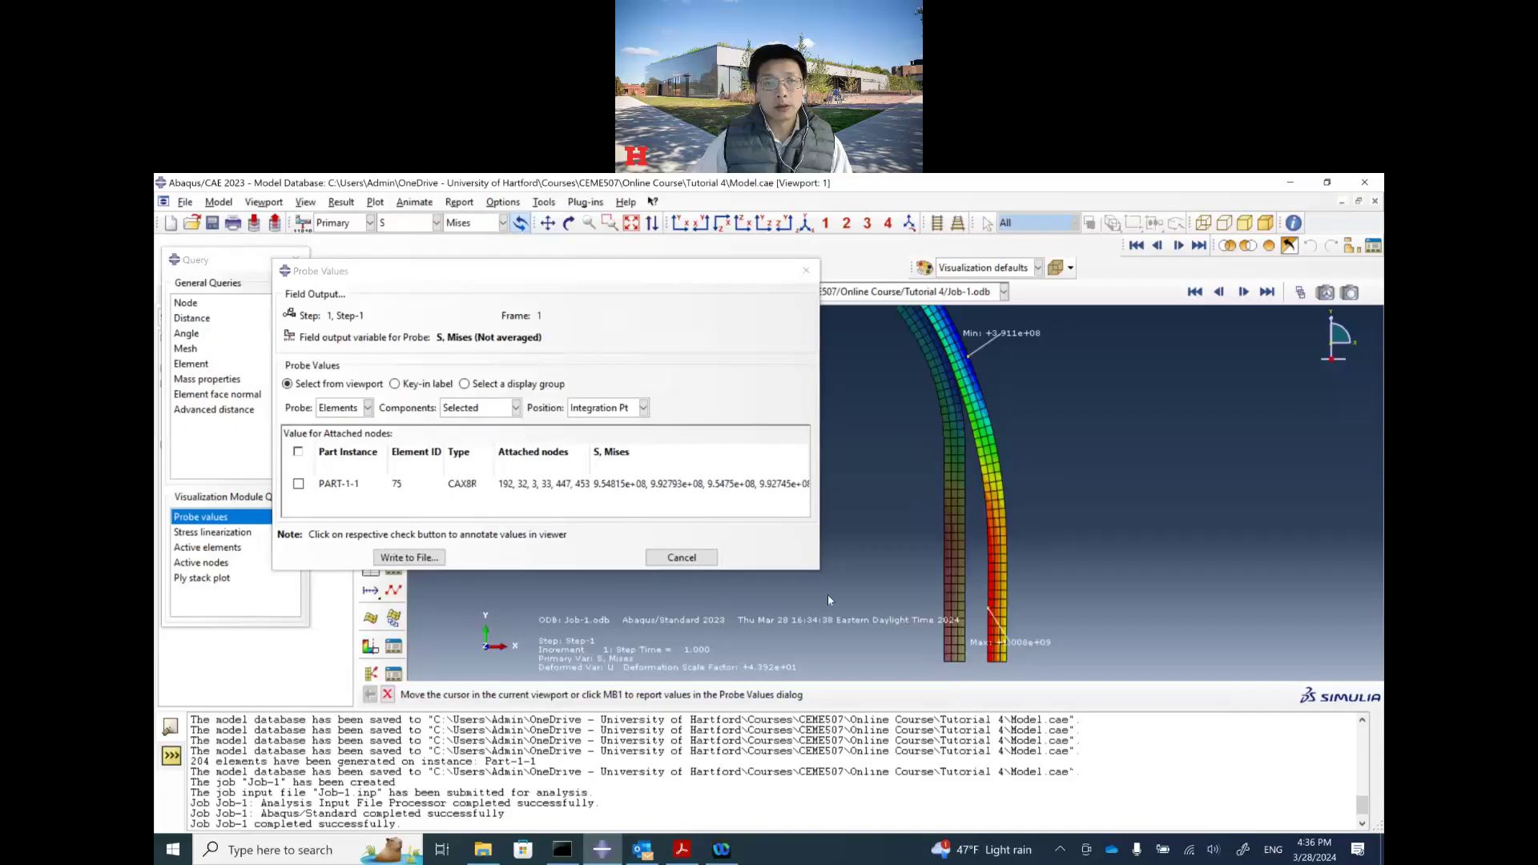
pyautogui.click(682, 558)
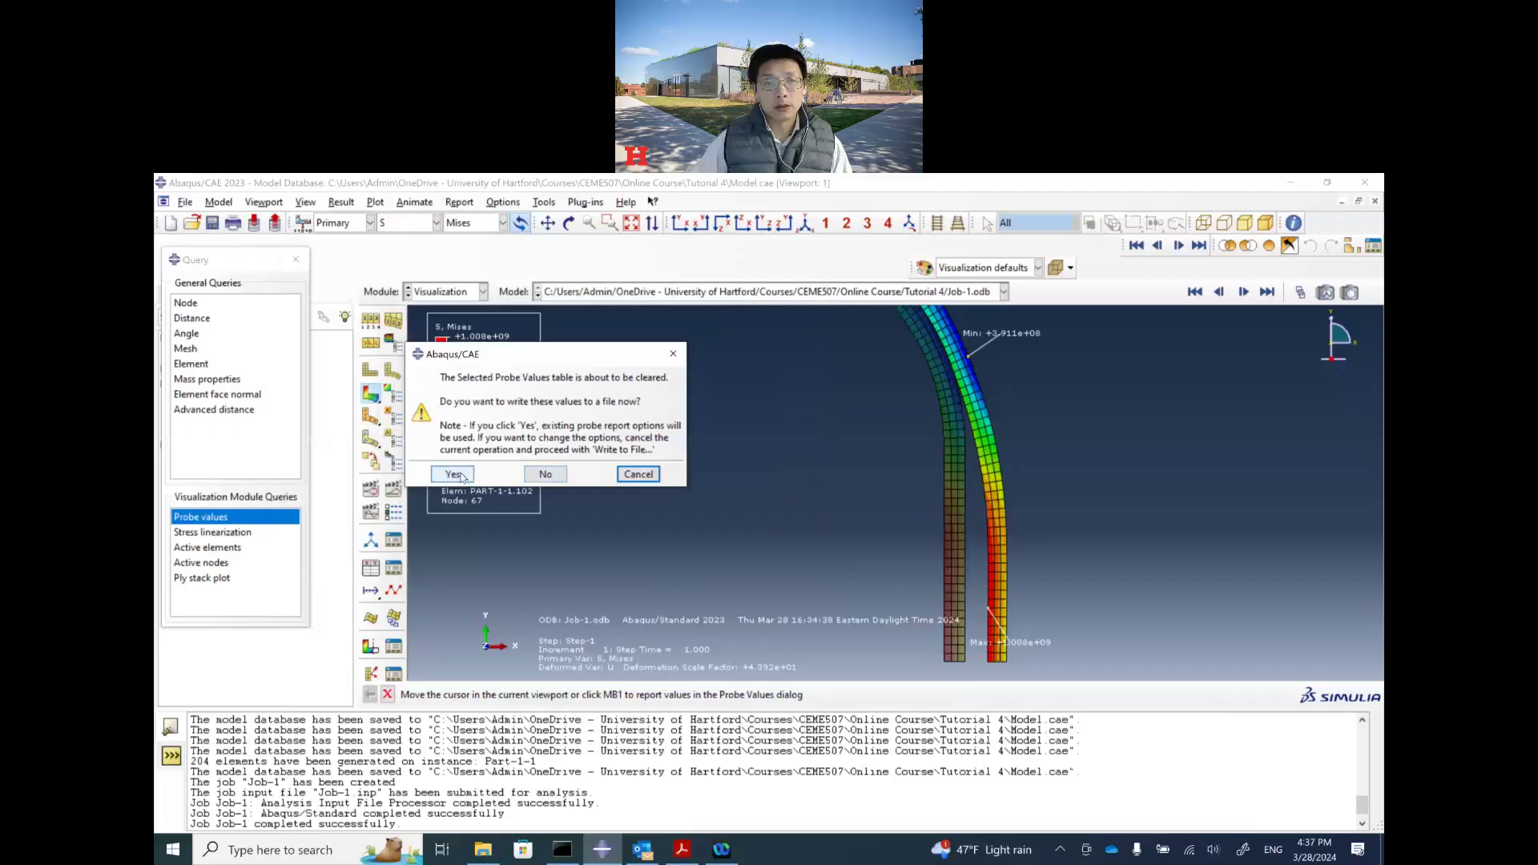
pyautogui.click(550, 479)
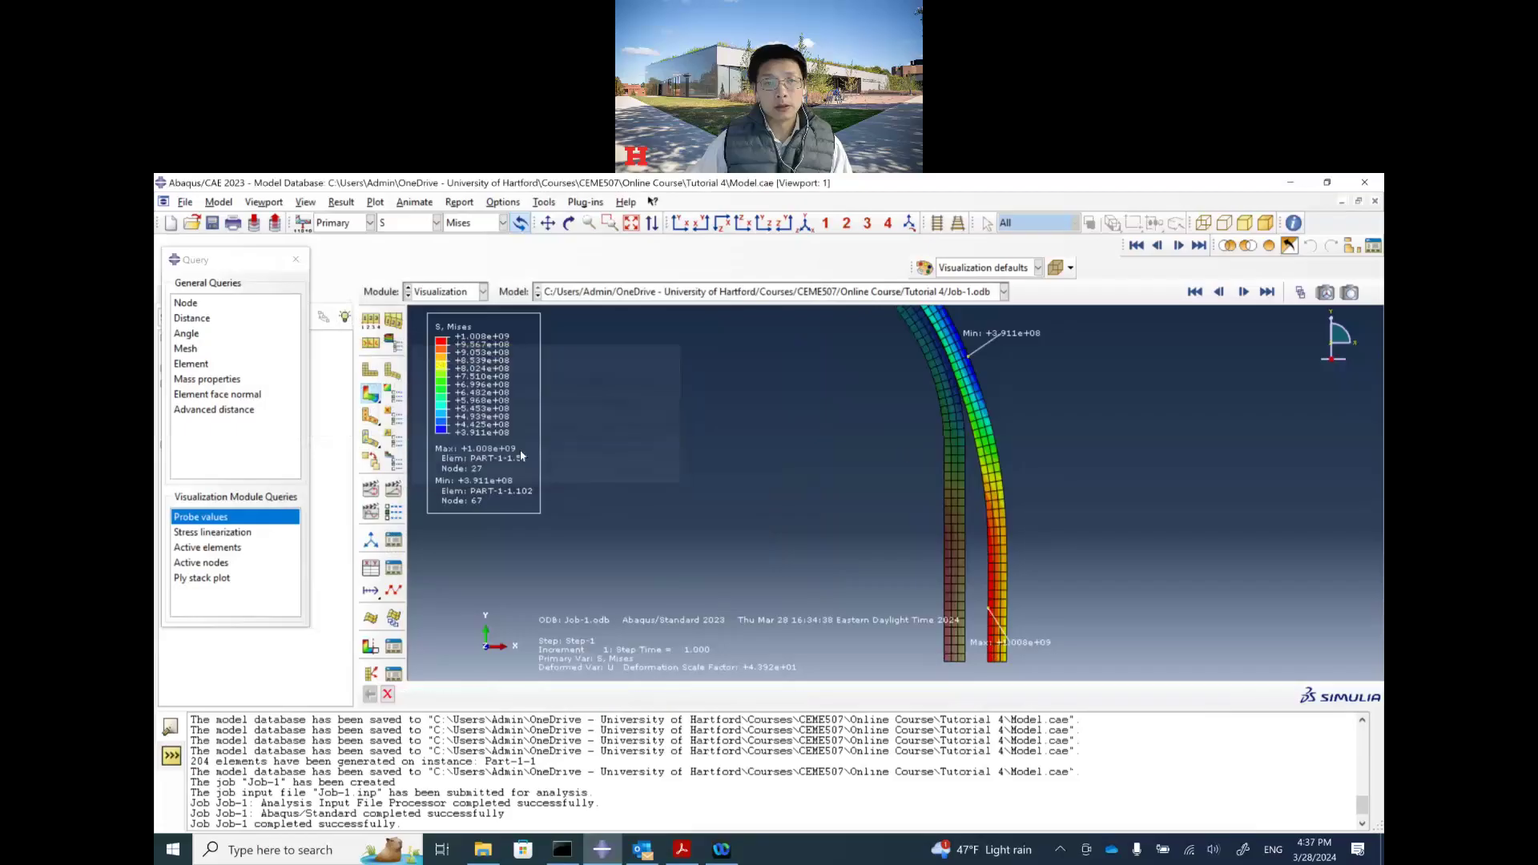
pyautogui.click(296, 258)
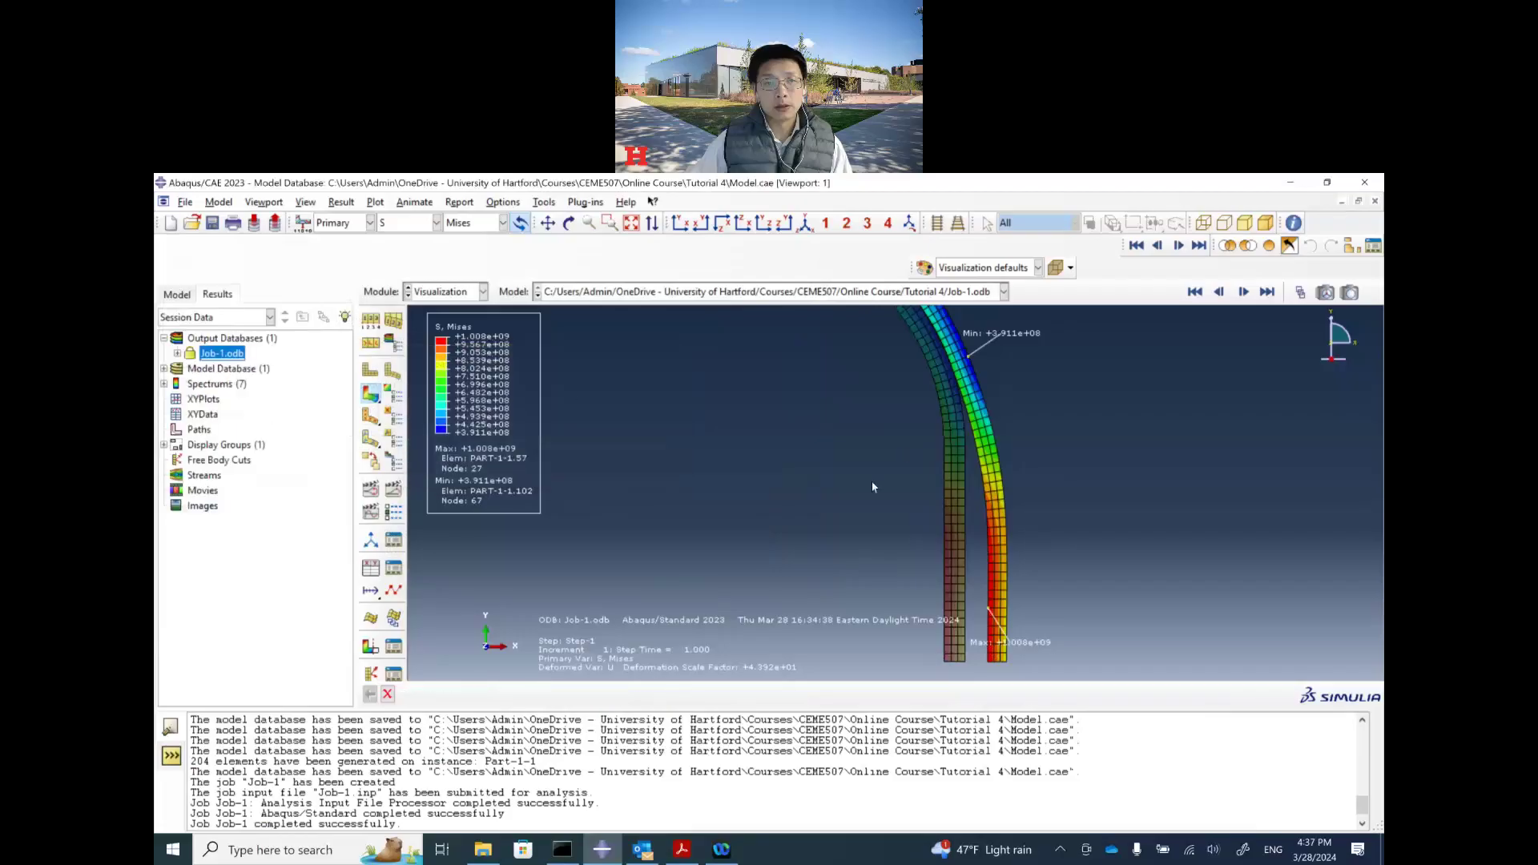
# Fit the whole vessel in the viewport and view the contours of stress components S11 and S22, one after the other.
pyautogui.click(632, 224)
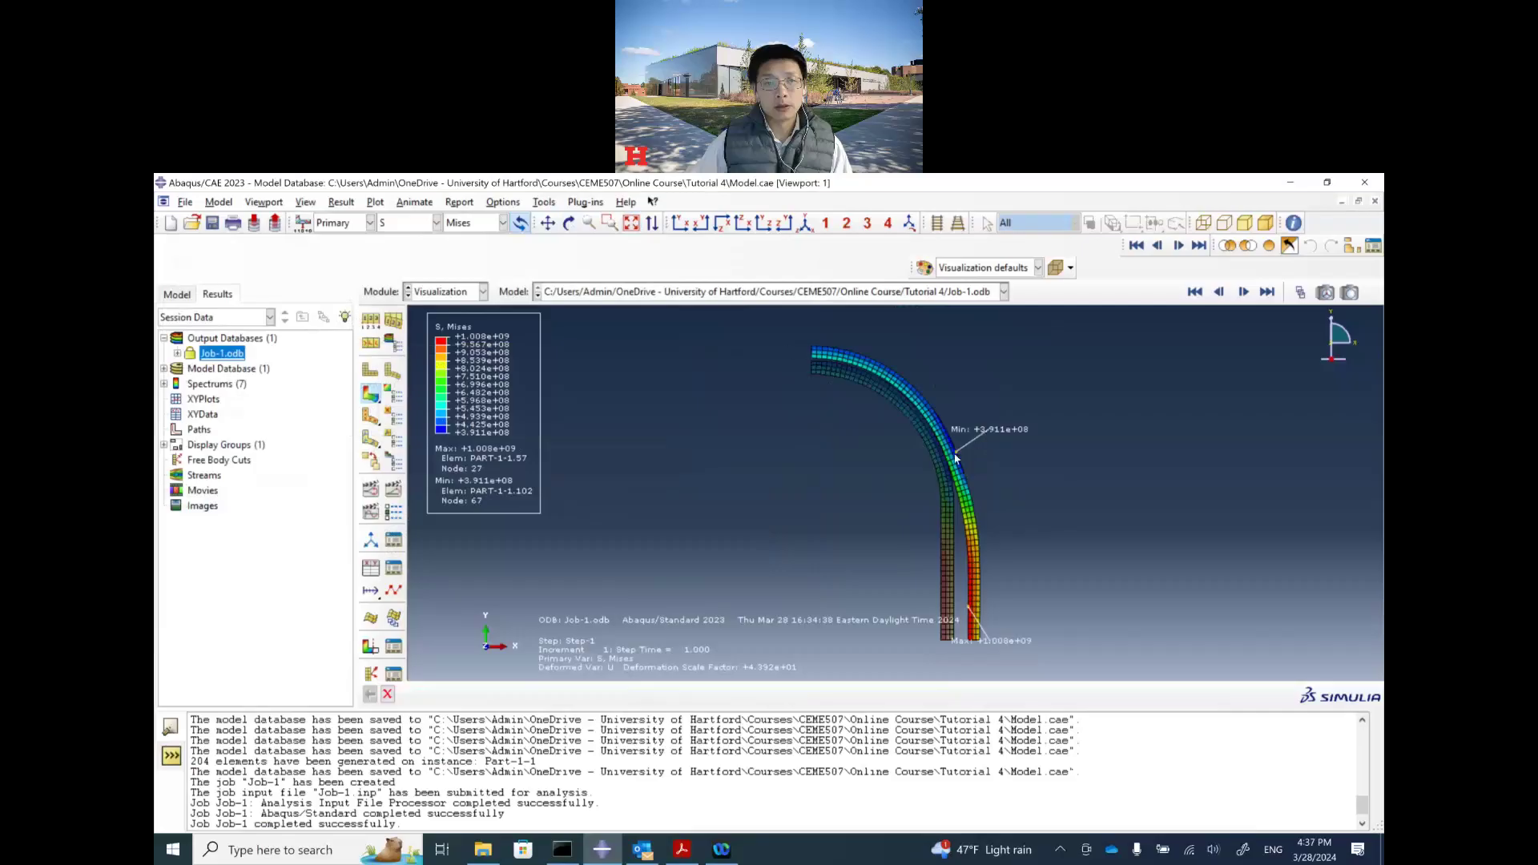
pyautogui.click(503, 222)
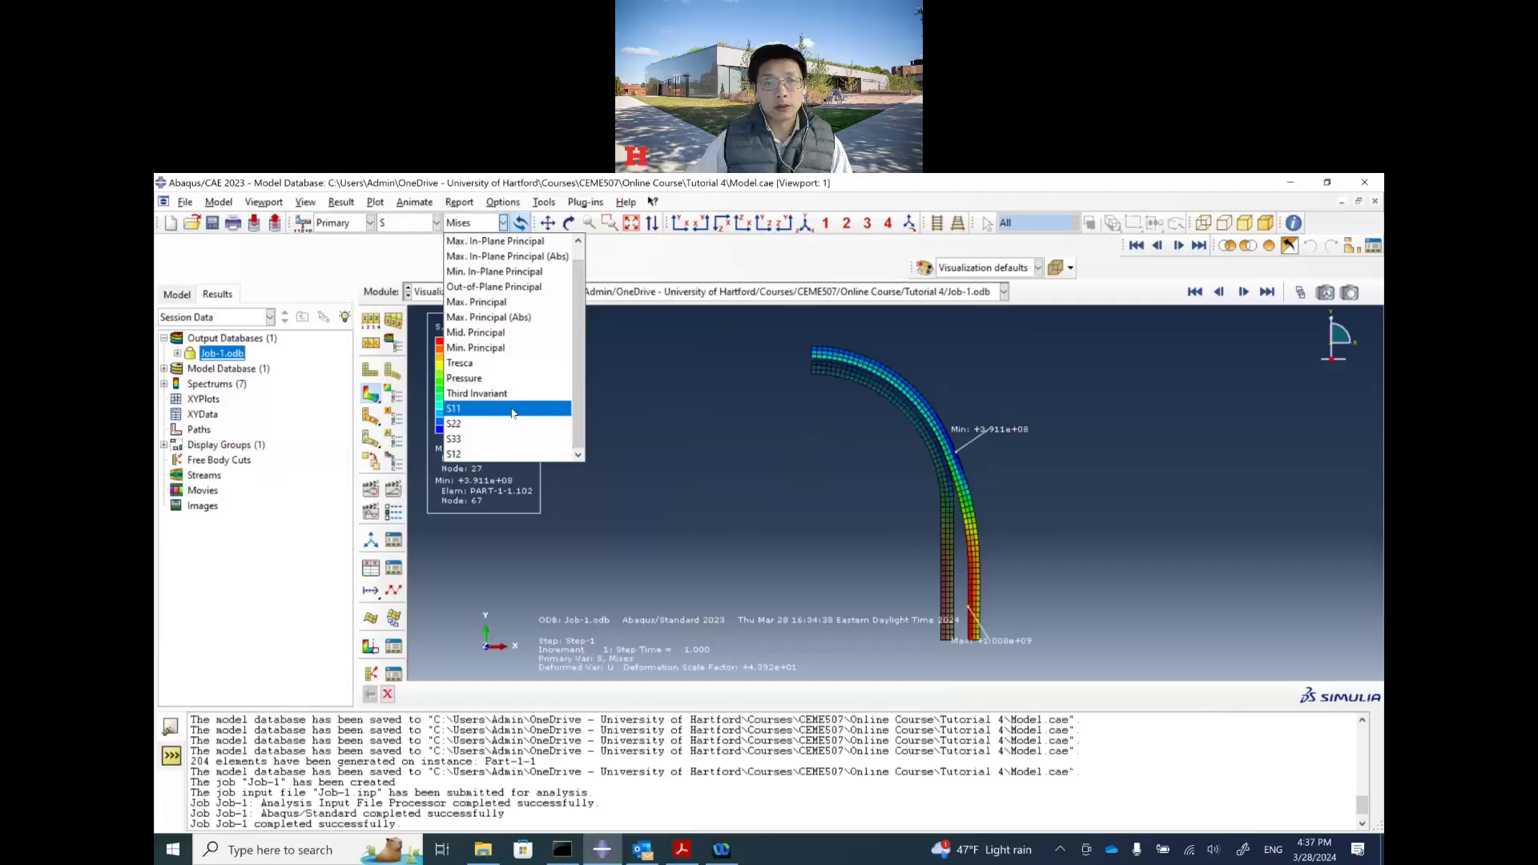
pyautogui.click(513, 409)
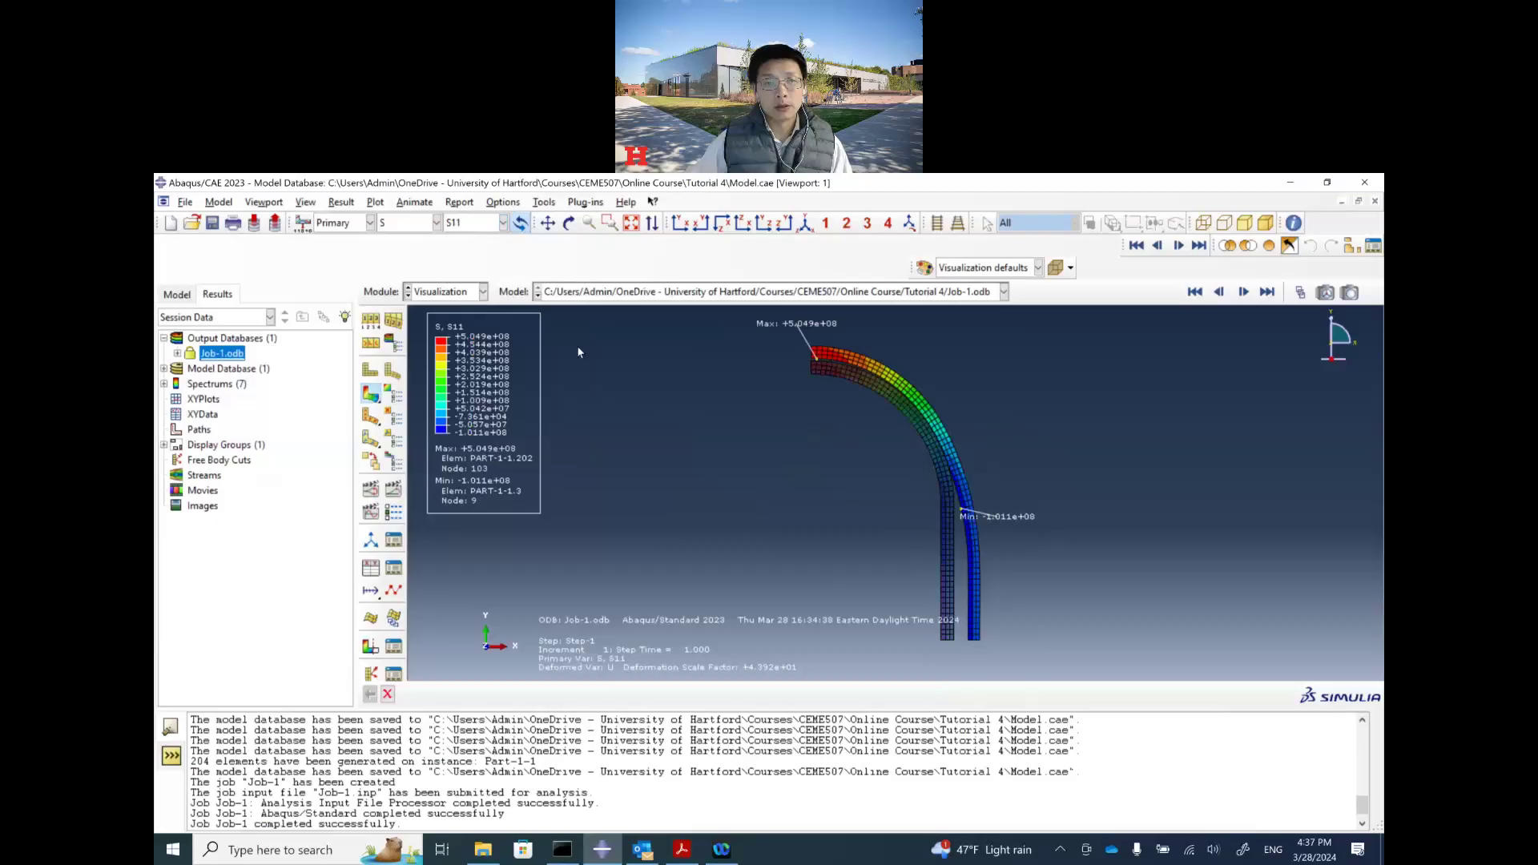
pyautogui.click(483, 292)
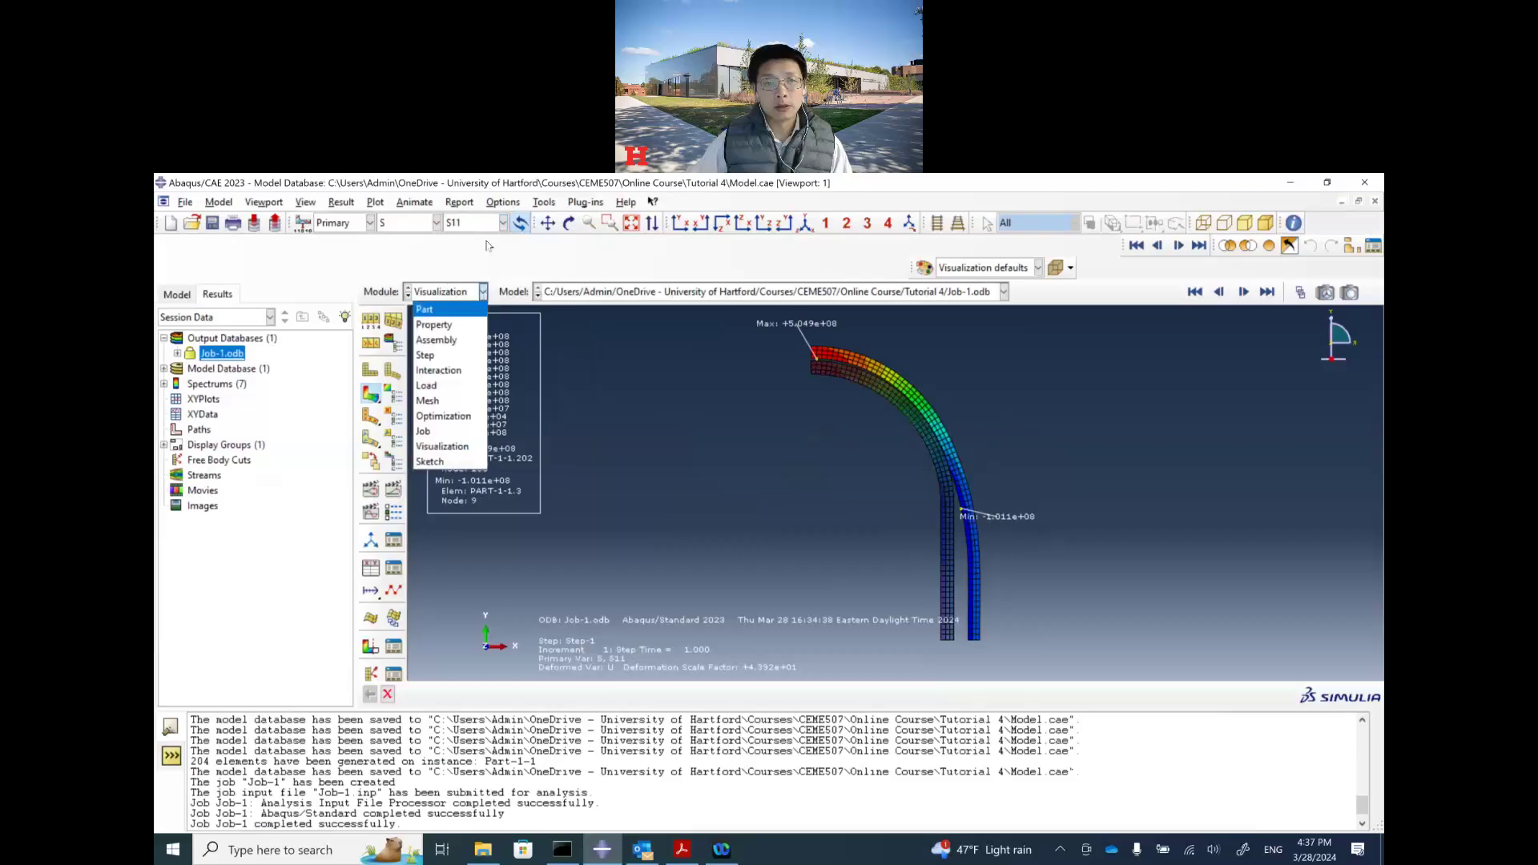
pyautogui.click(503, 222)
pyautogui.click(503, 222)
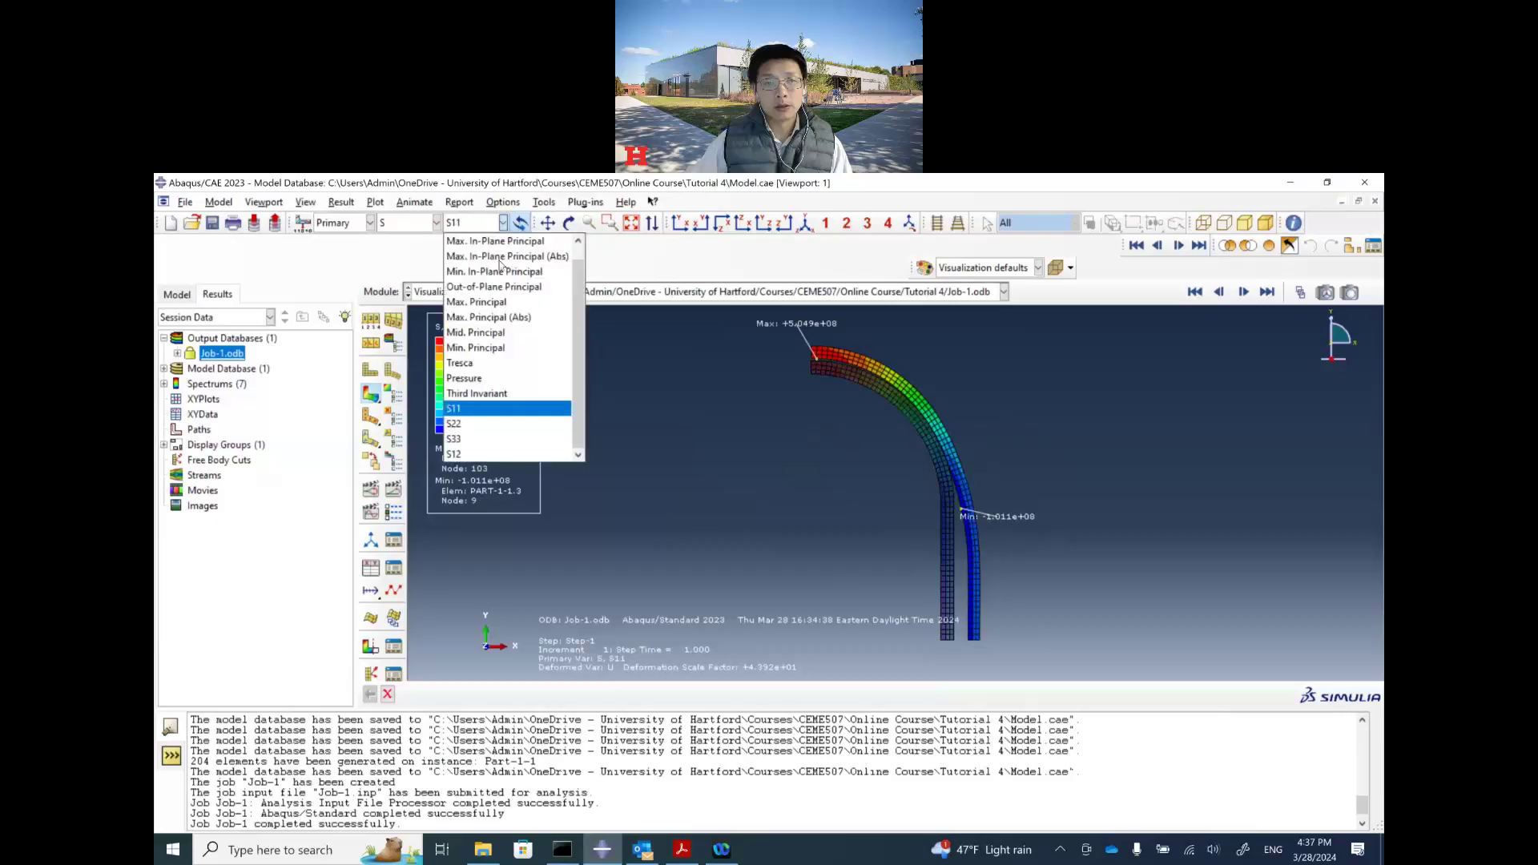
pyautogui.click(503, 424)
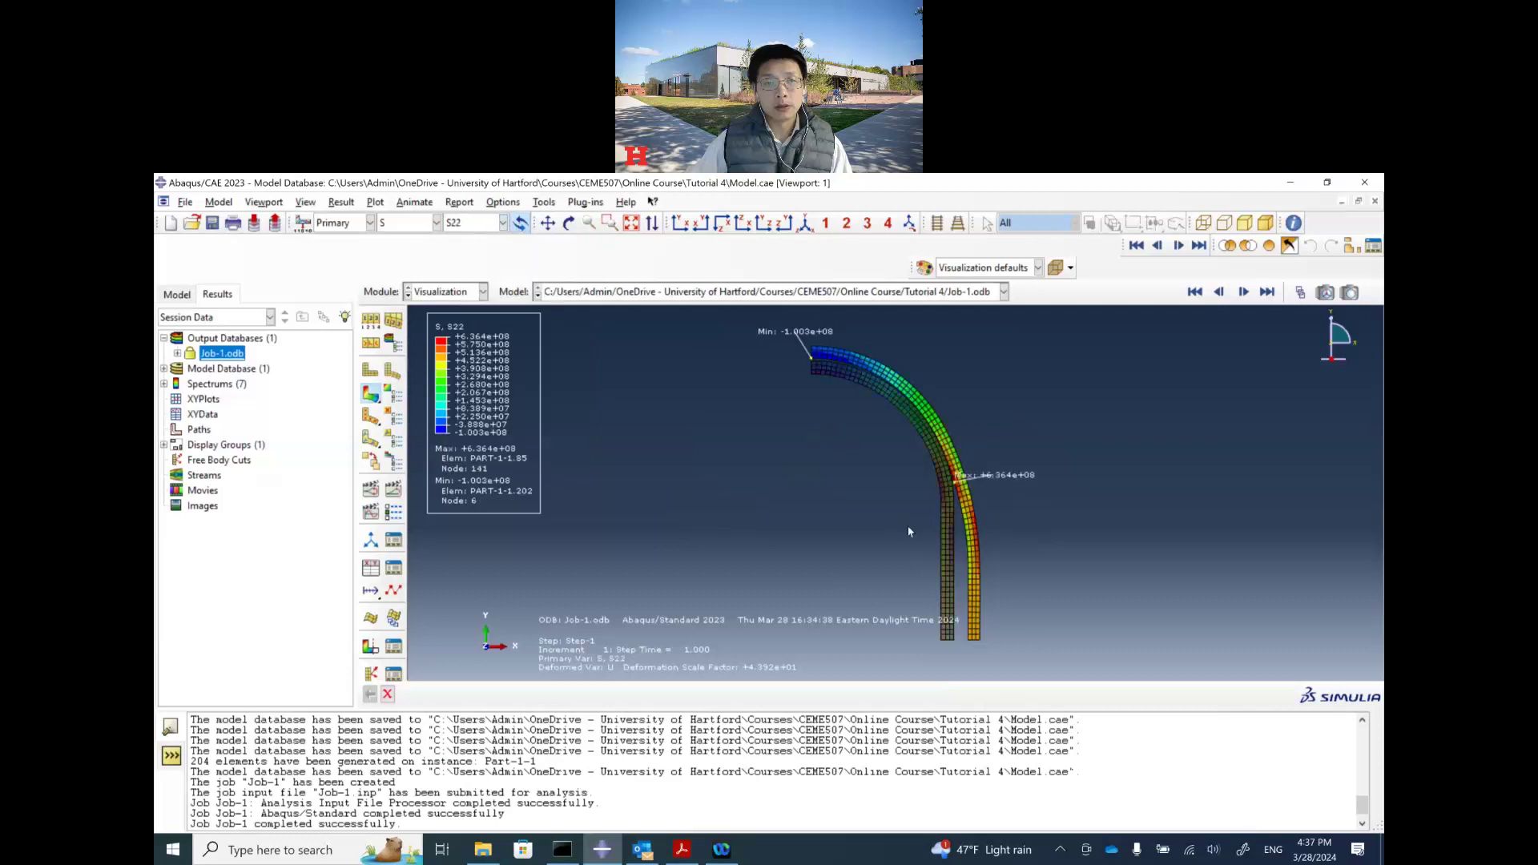
# View the contours of shear stress S12 followed by stress component S33, leaving S33 plotted on the deformed vessel.
pyautogui.click(488, 225)
pyautogui.click(479, 455)
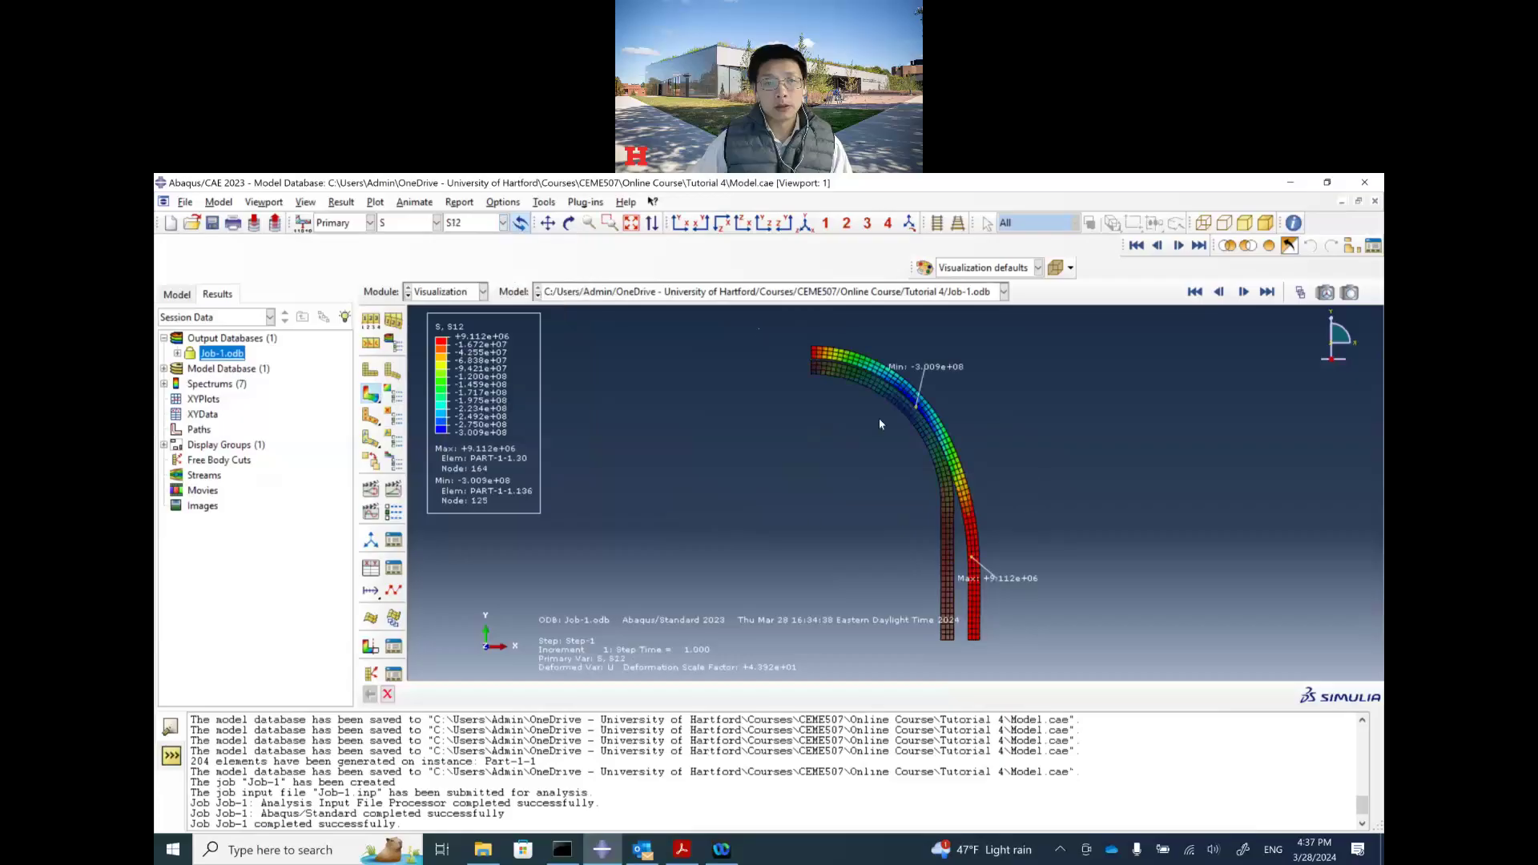
pyautogui.click(464, 228)
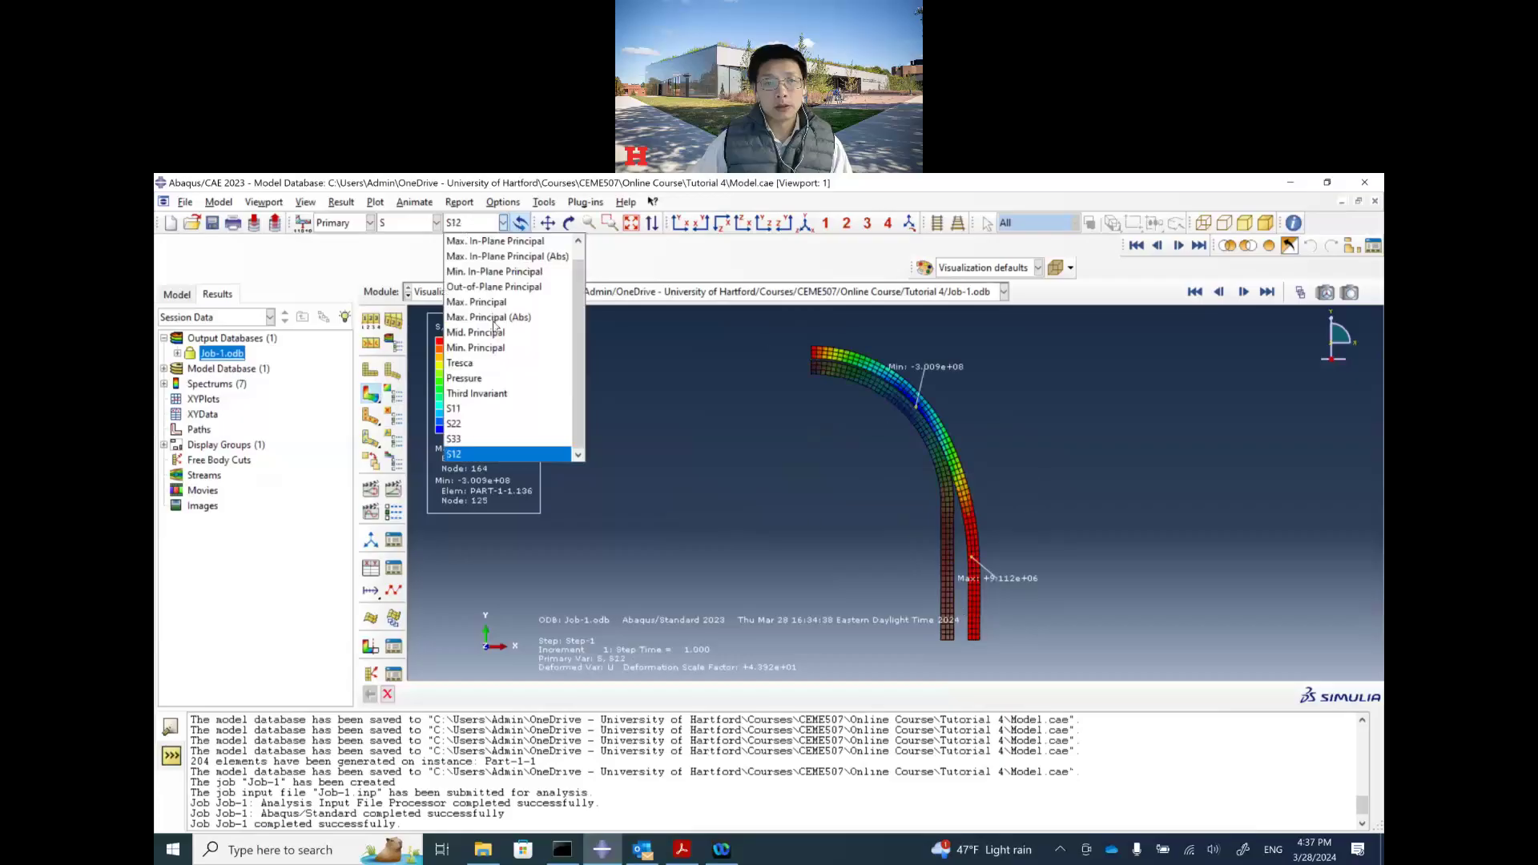
pyautogui.click(488, 439)
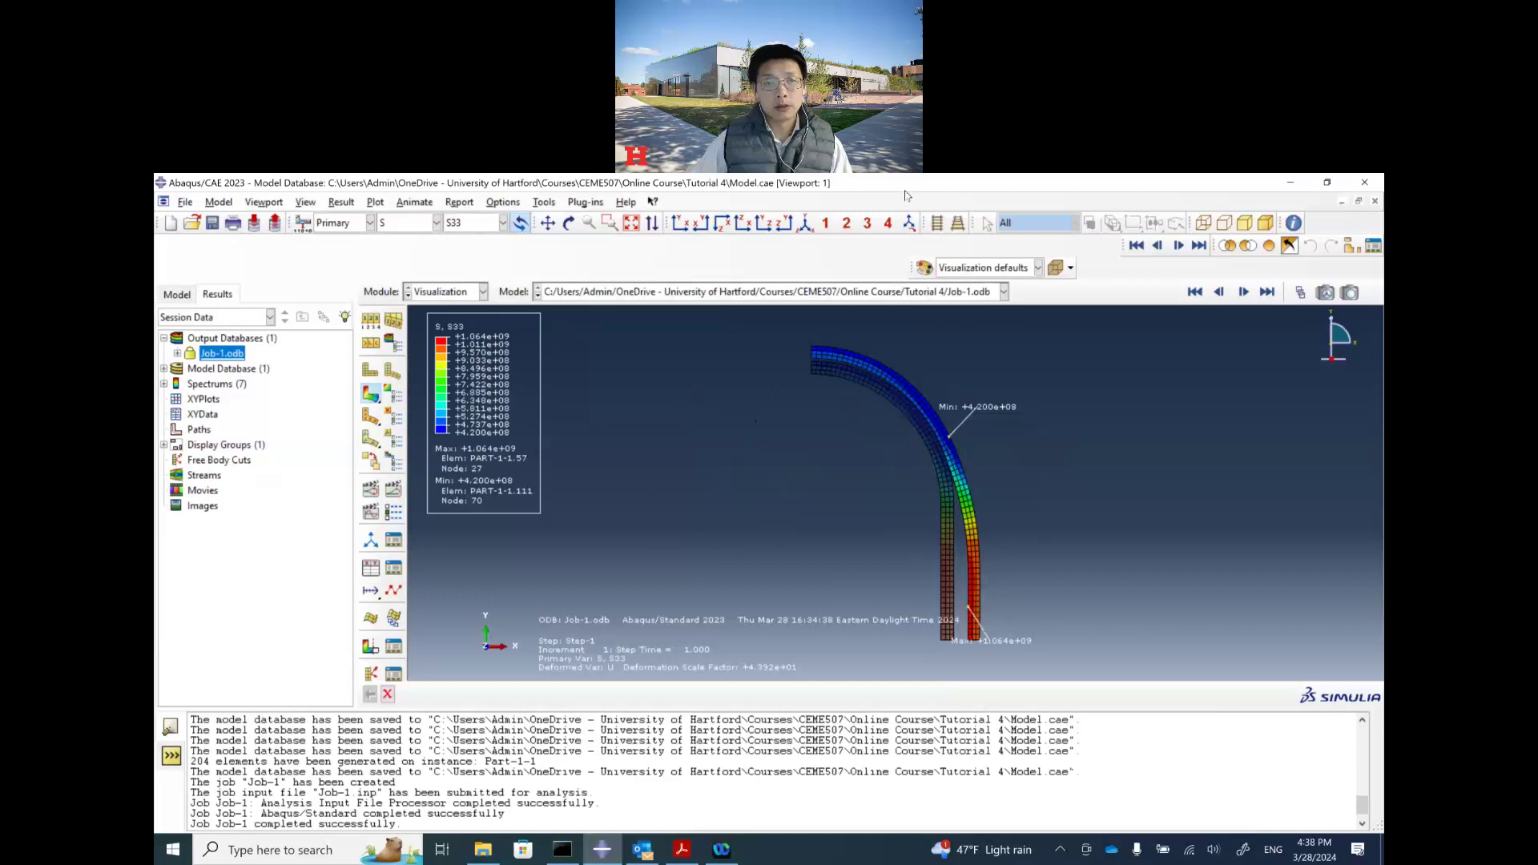
pyautogui.click(801, 245)
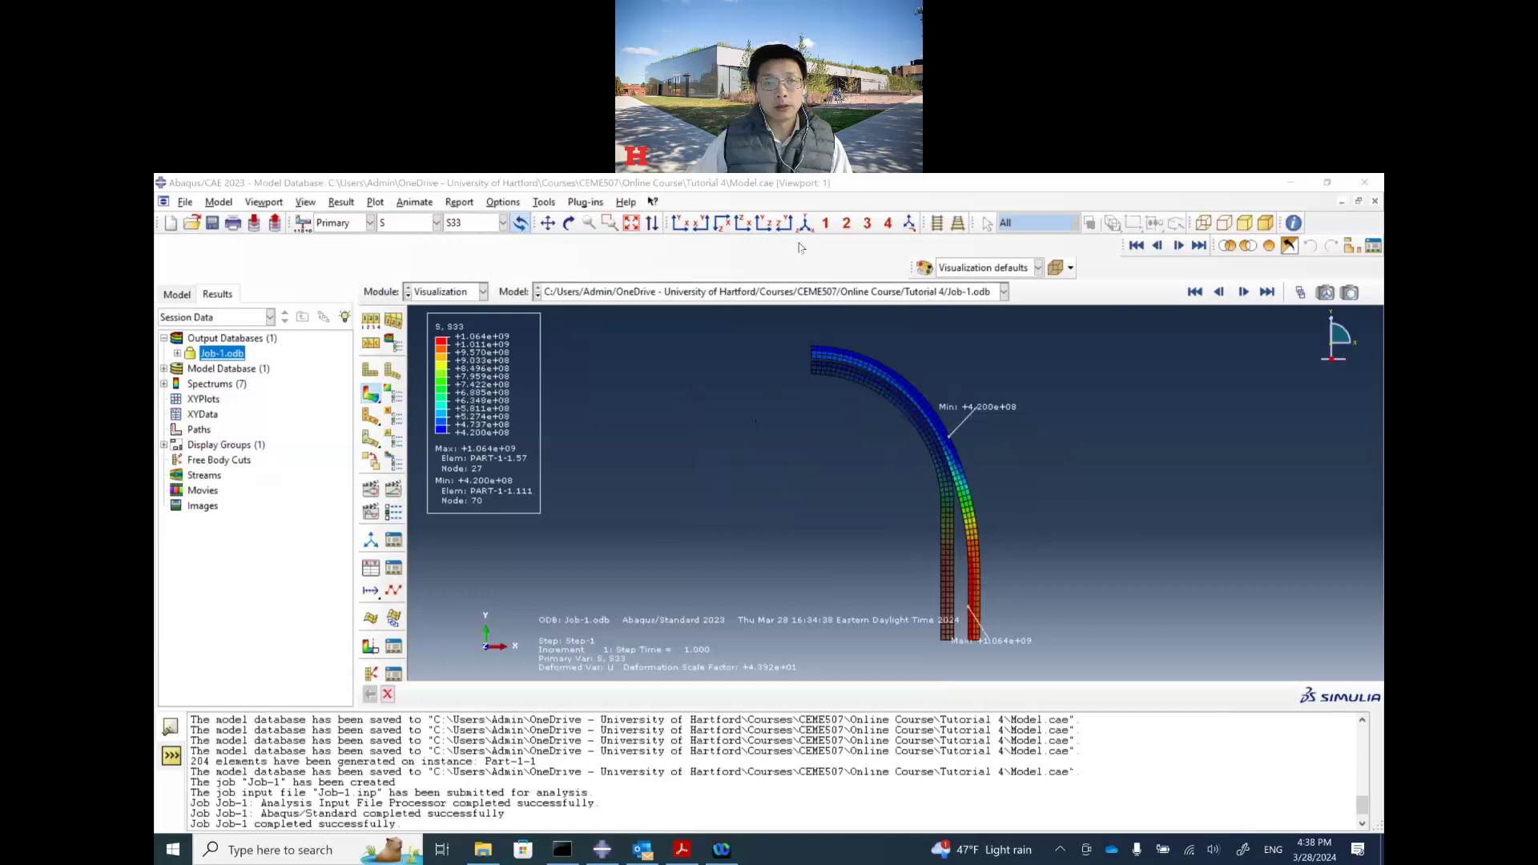